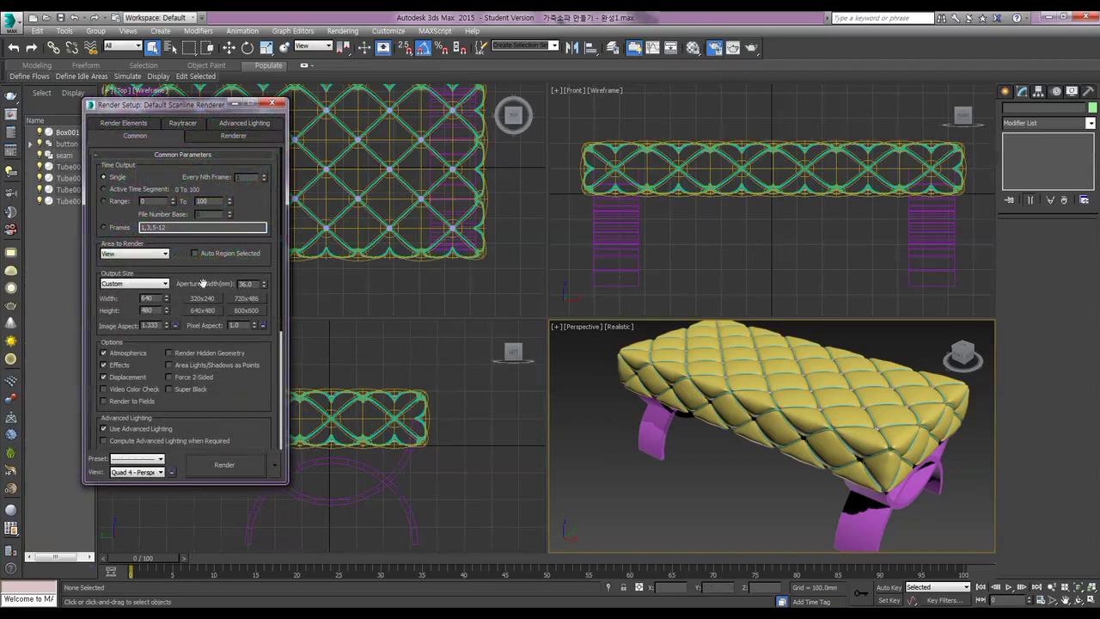
# - Assign V-Ray DEMO 3.00.08 as the production renderer
pyautogui.click(126, 154)
pyautogui.click(168, 188)
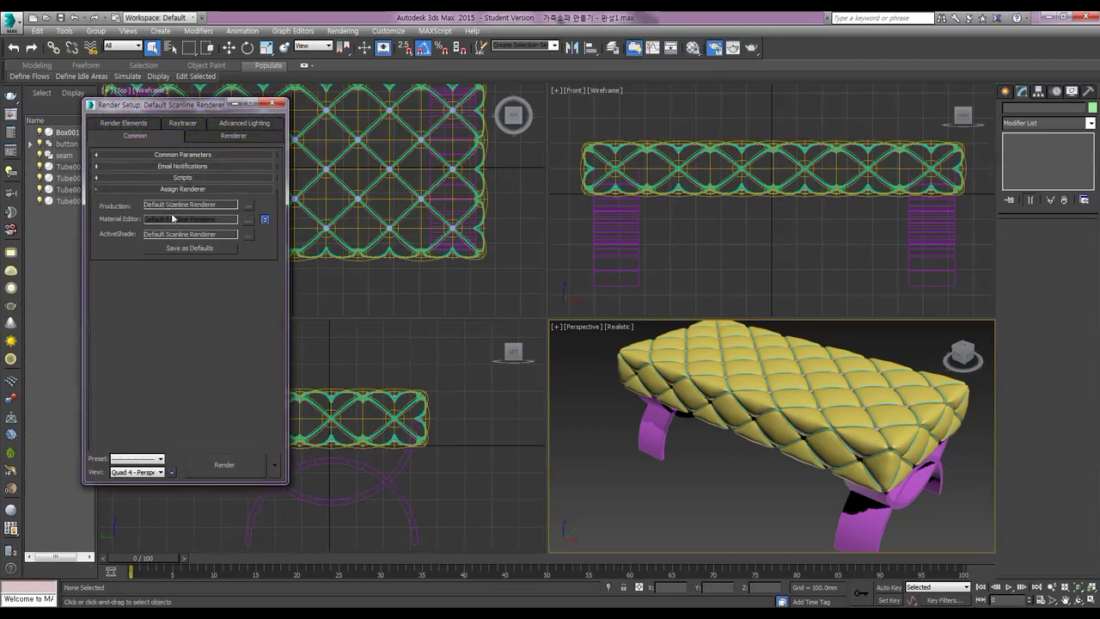
pyautogui.click(249, 204)
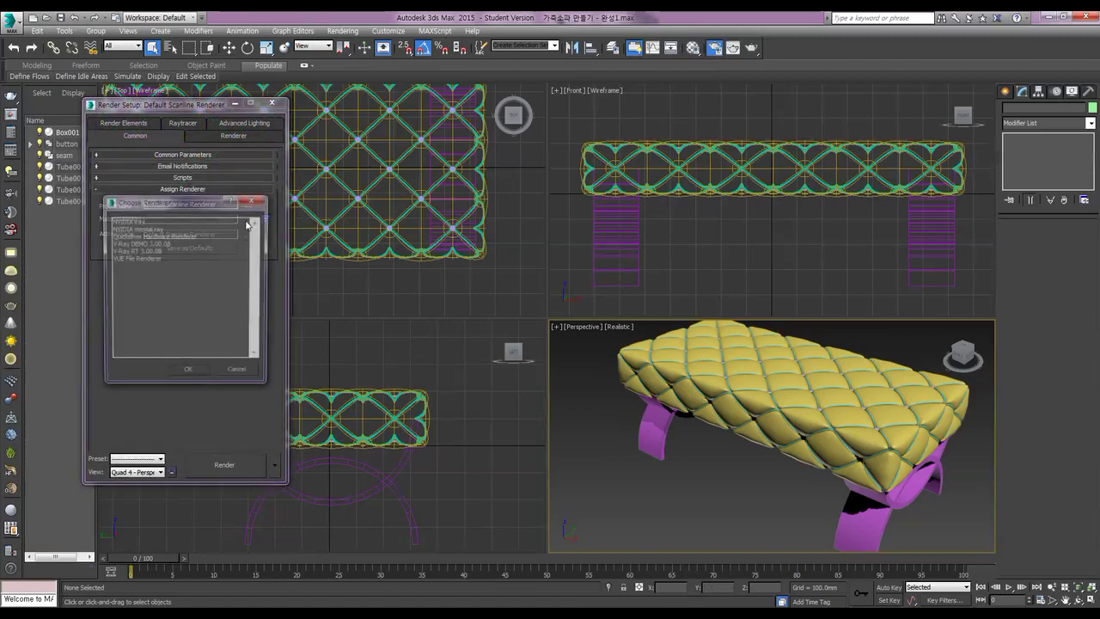
pyautogui.click(135, 244)
pyautogui.click(189, 373)
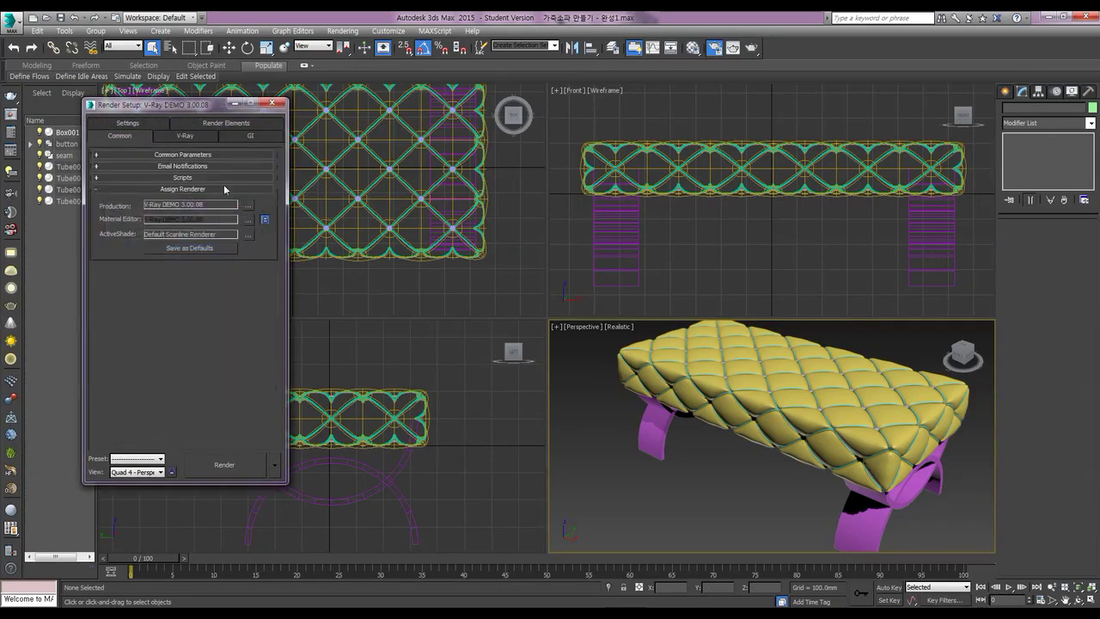
# - Enable global illumination and set the irradiance map to advanced mode with Show direct light on and the Very low preset
pyautogui.click(251, 137)
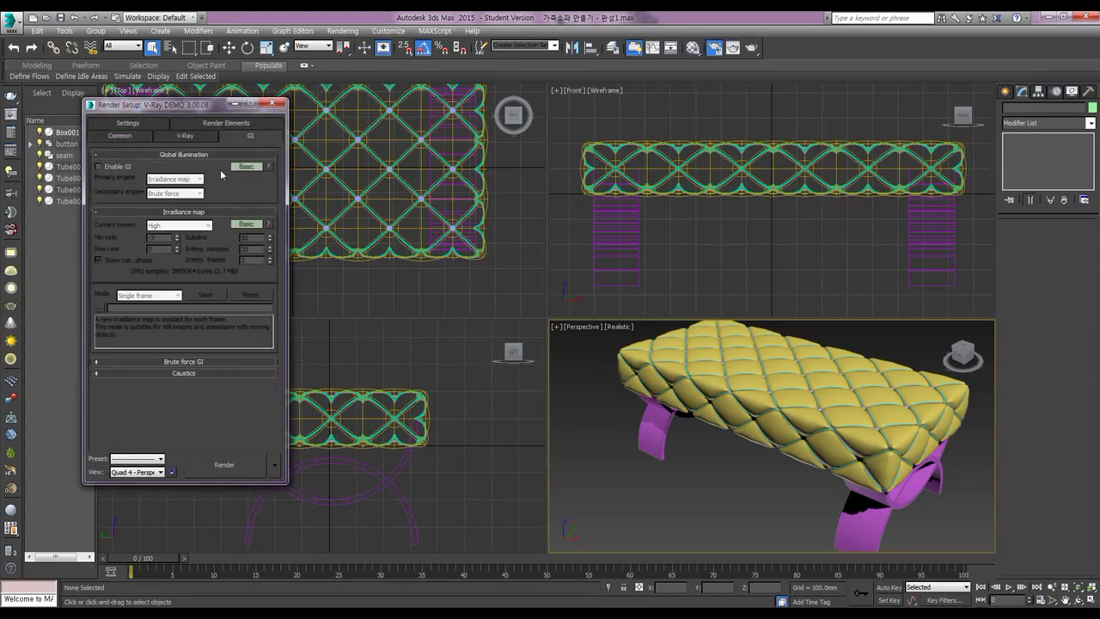
pyautogui.click(98, 166)
pyautogui.click(247, 225)
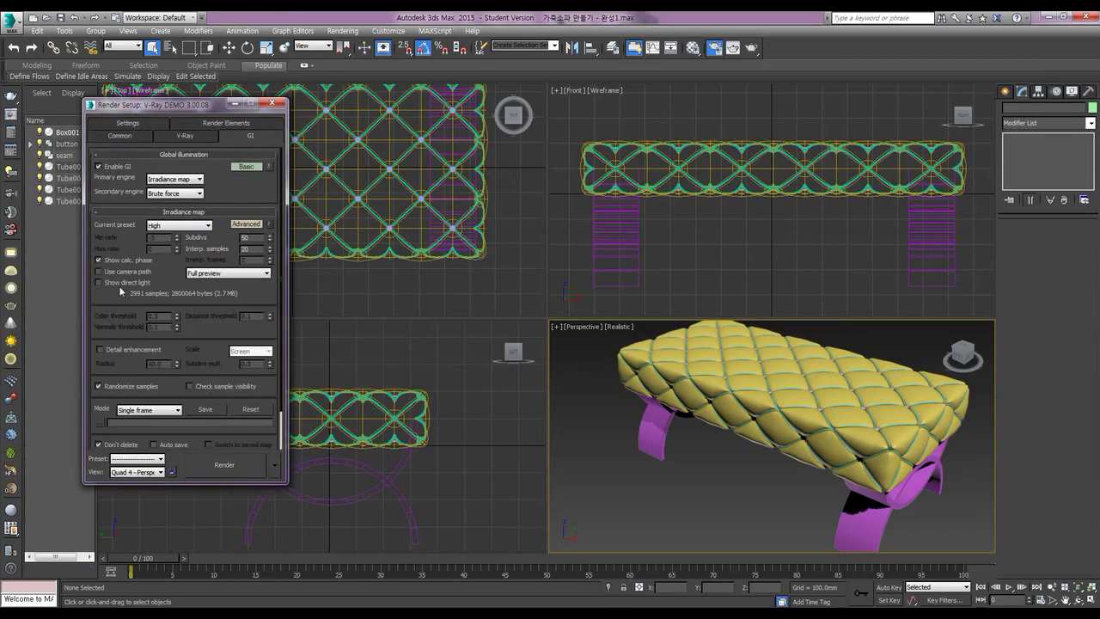
pyautogui.click(174, 227)
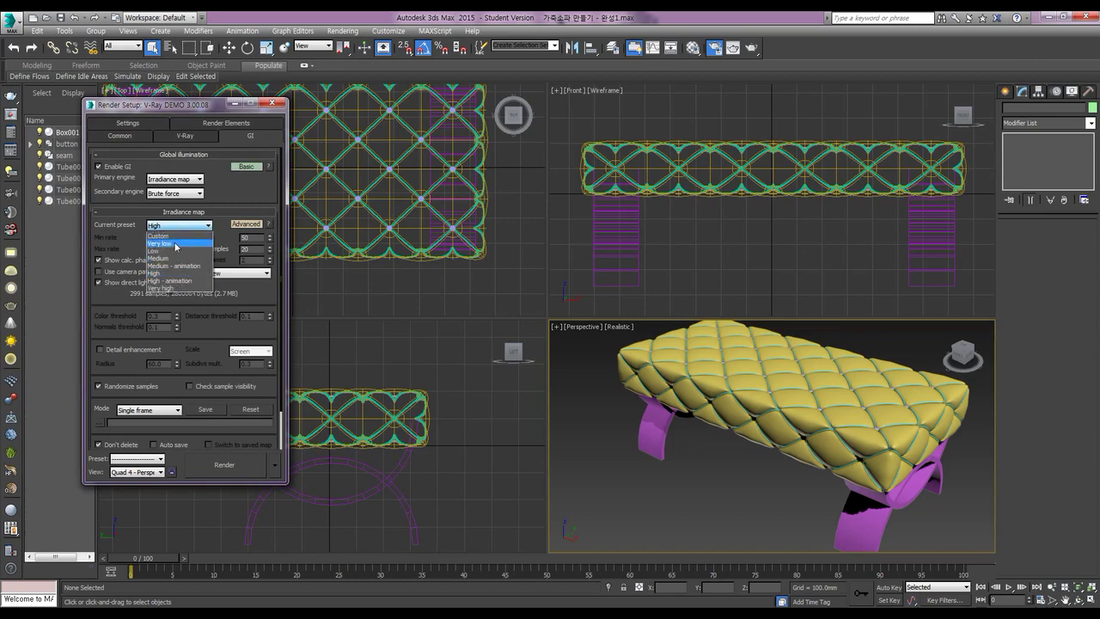
pyautogui.click(171, 244)
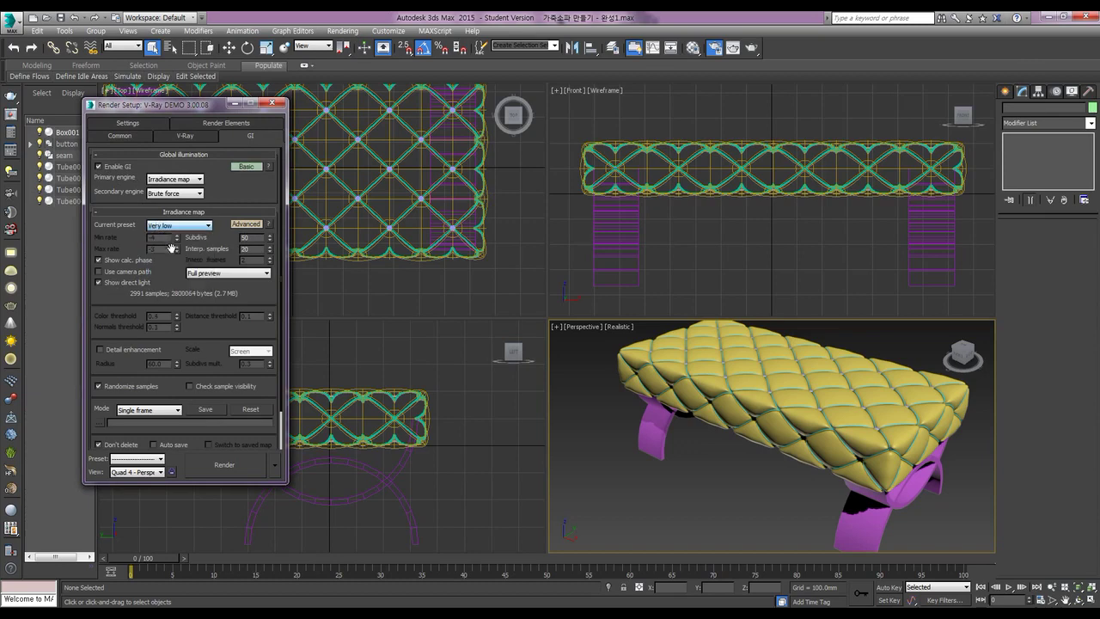
pyautogui.click(272, 102)
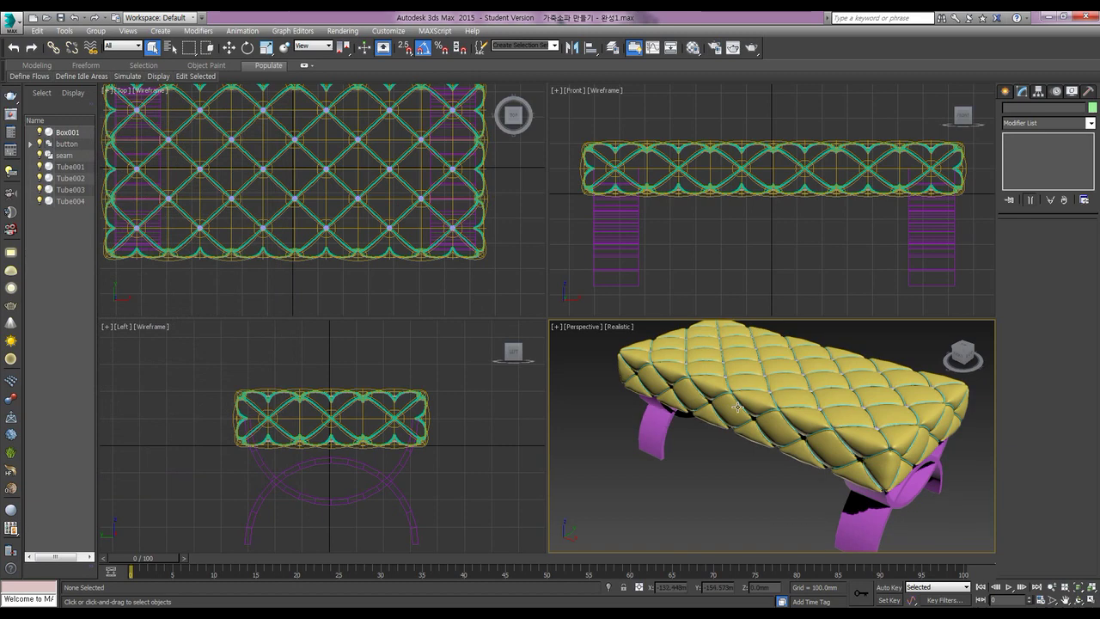
# - Test-render the perspective view with the new V-Ray settings and close the frame buffer and message log
pyautogui.hotkey('shift', 'q')
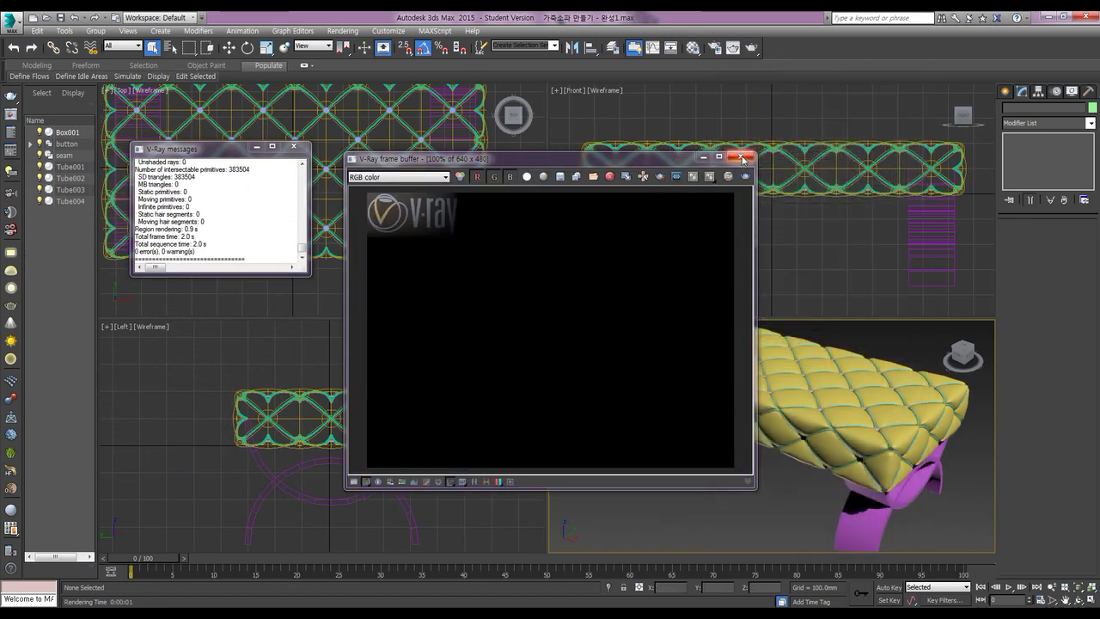
pyautogui.click(740, 156)
pyautogui.click(293, 146)
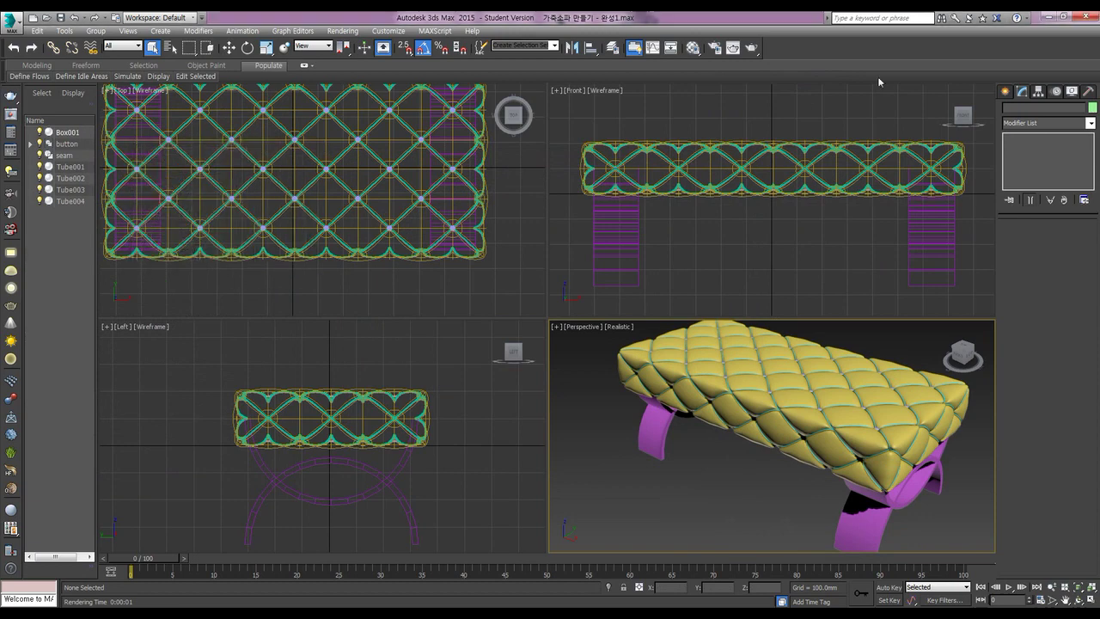
# - Create a VRayPlane in the Top view just in front of the bench
pyautogui.click(1005, 92)
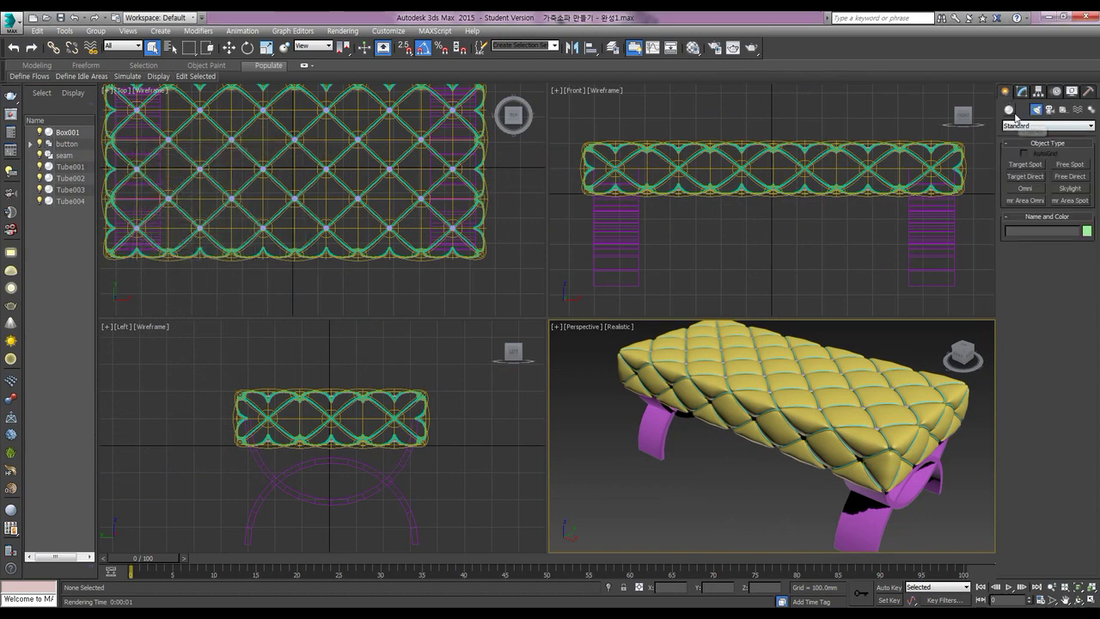
pyautogui.click(1008, 109)
pyautogui.click(1022, 126)
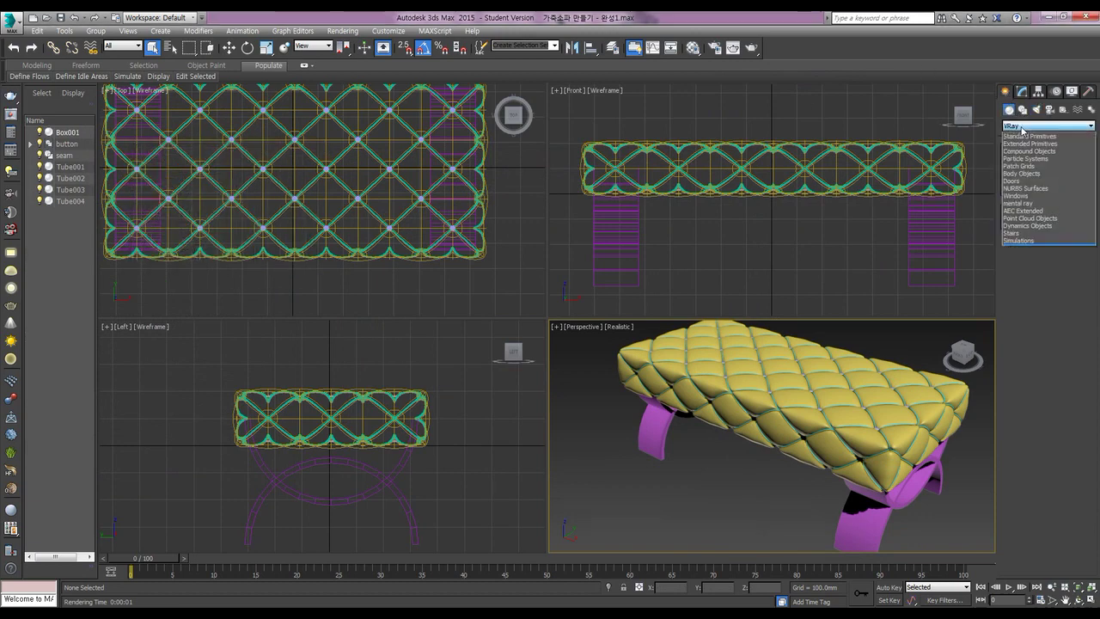
pyautogui.click(1022, 248)
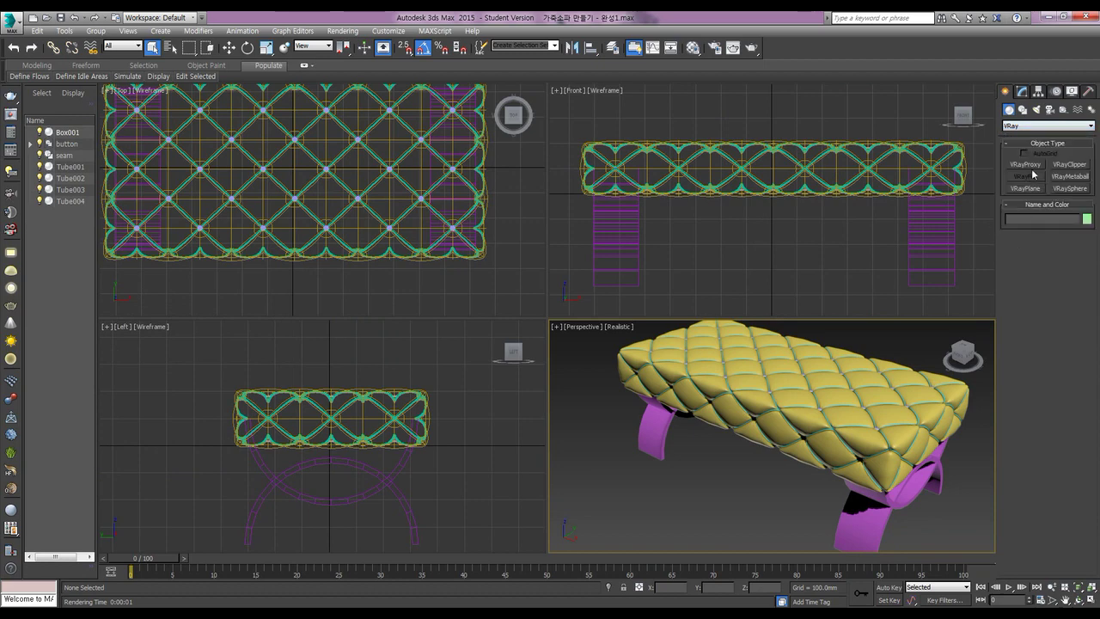
pyautogui.click(1031, 189)
pyautogui.click(284, 284)
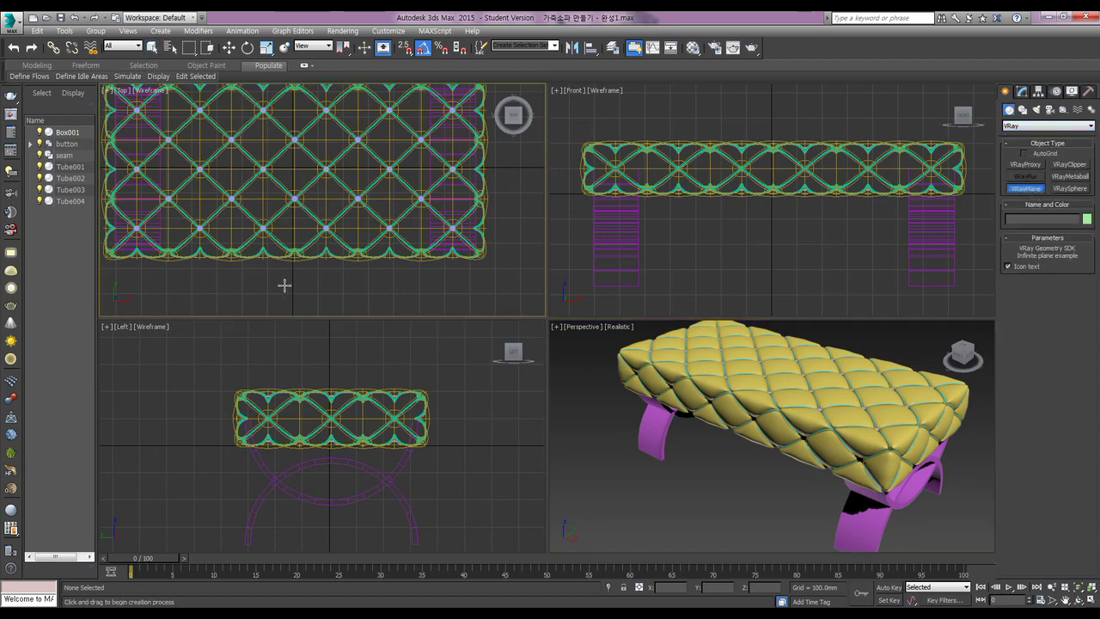
pyautogui.rightClick(460, 445)
pyautogui.press('w')
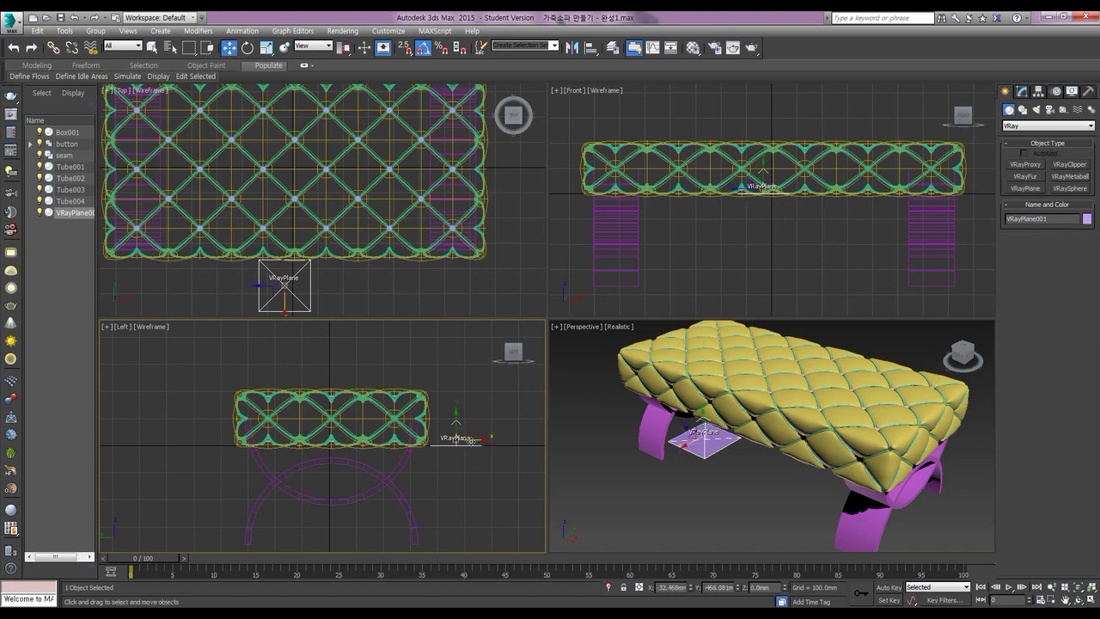
# - Align the VRayPlane to the bottom of the bench leg, on Y position only, minimum to minimum
pyautogui.hotkey('alt', 'a')
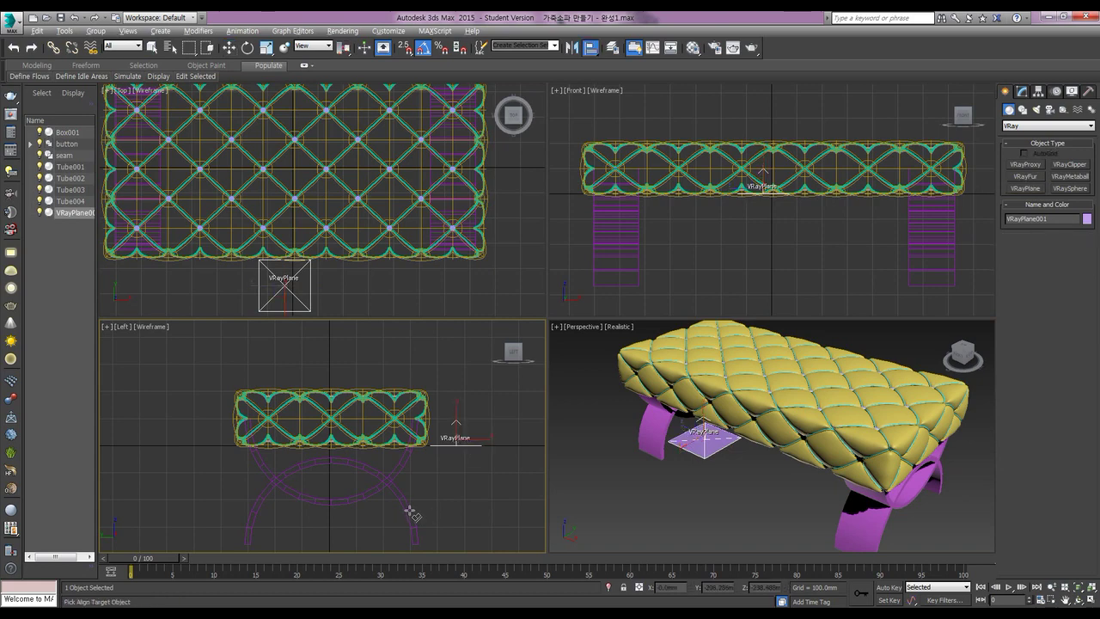
pyautogui.click(414, 513)
pyautogui.click(541, 242)
pyautogui.click(522, 267)
pyautogui.click(581, 267)
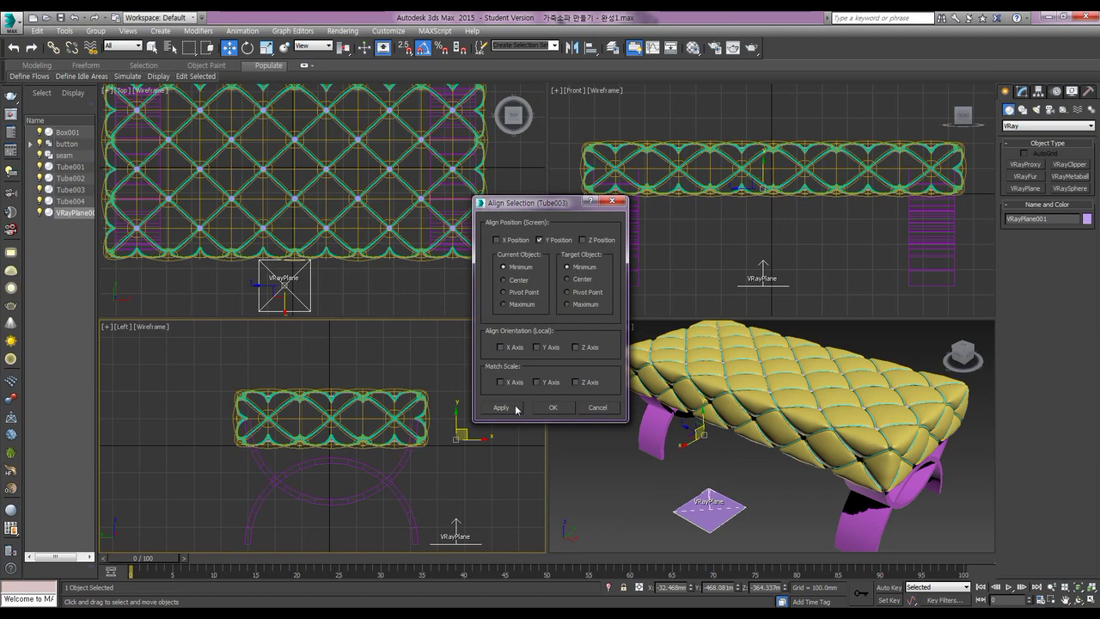
pyautogui.click(552, 407)
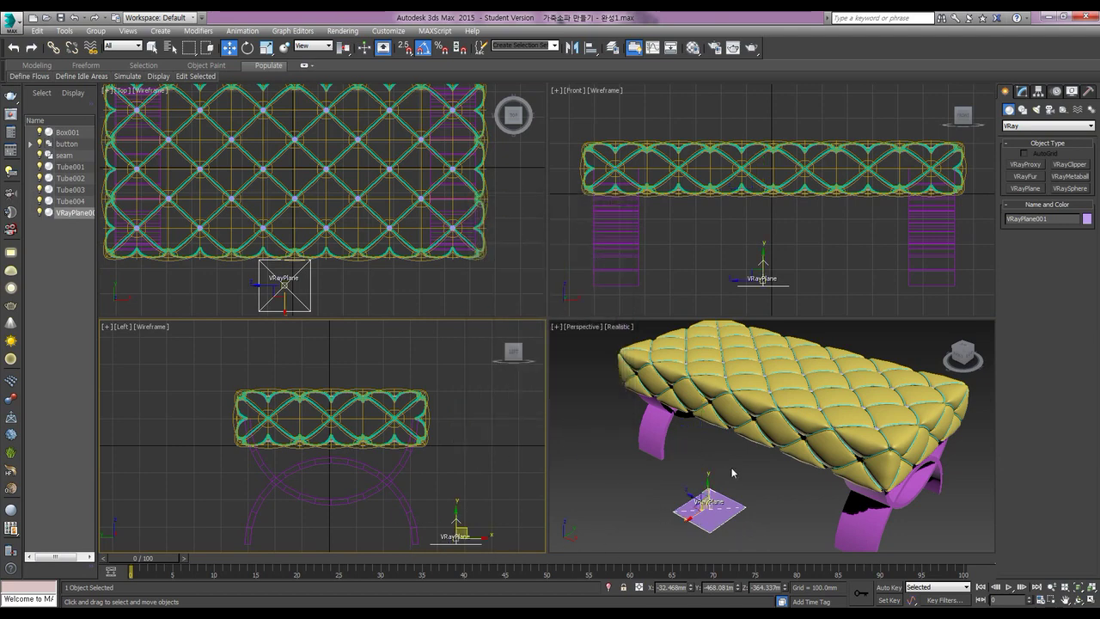
# - Create a standard Omni light in the Left view, high above and in front of the bench
pyautogui.click(1036, 110)
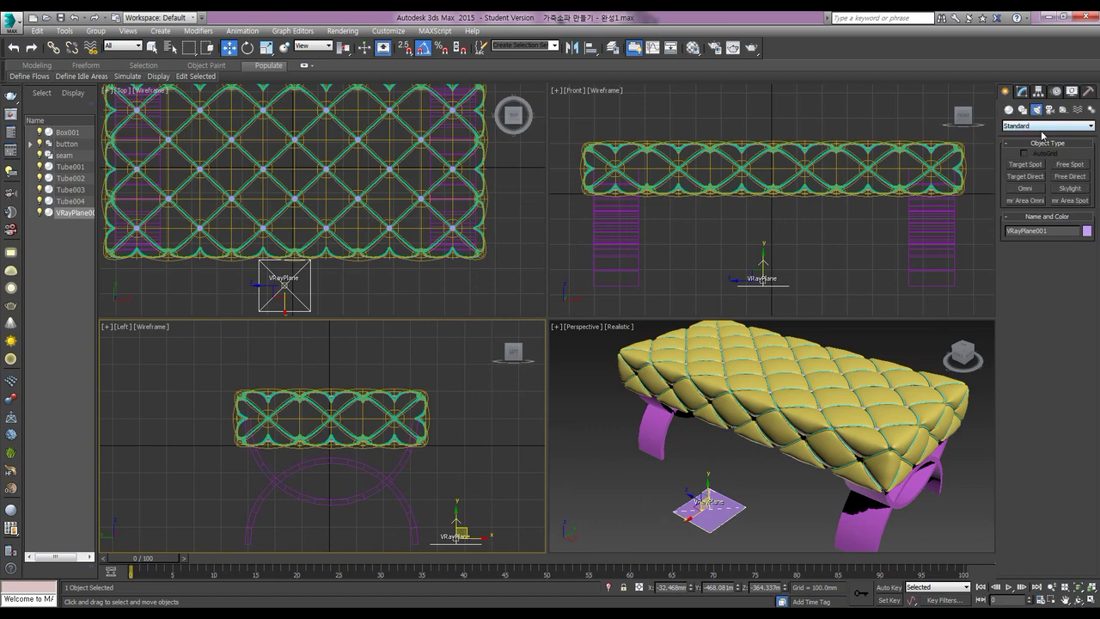
pyautogui.click(1024, 127)
pyautogui.click(1030, 150)
pyautogui.click(1027, 189)
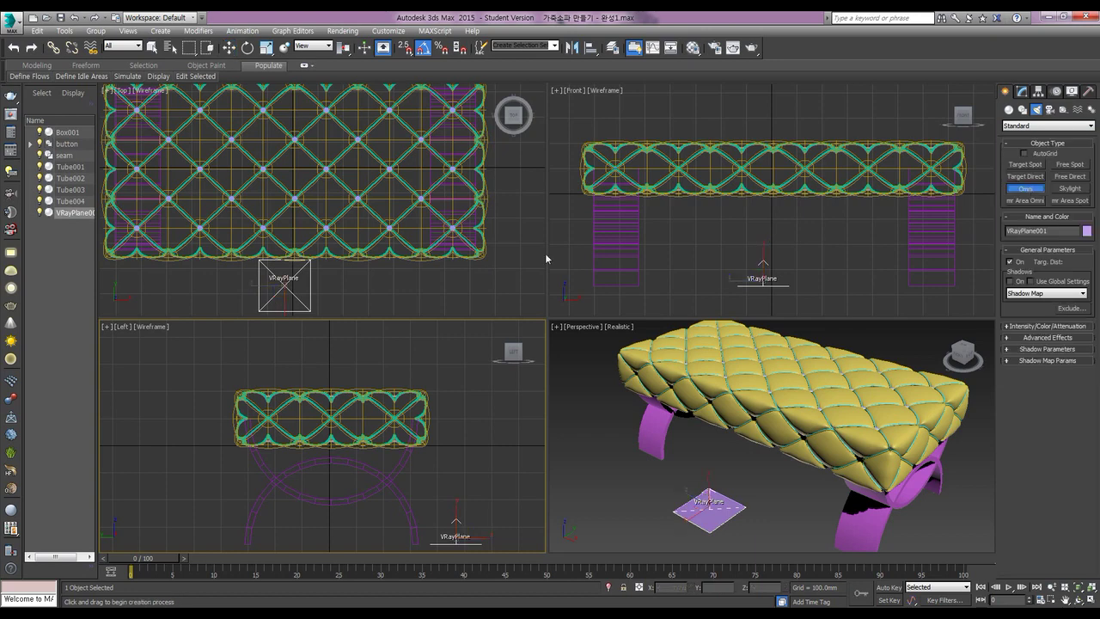
pyautogui.moveTo(403, 359); pyautogui.dragTo(336, 398, button='middle')
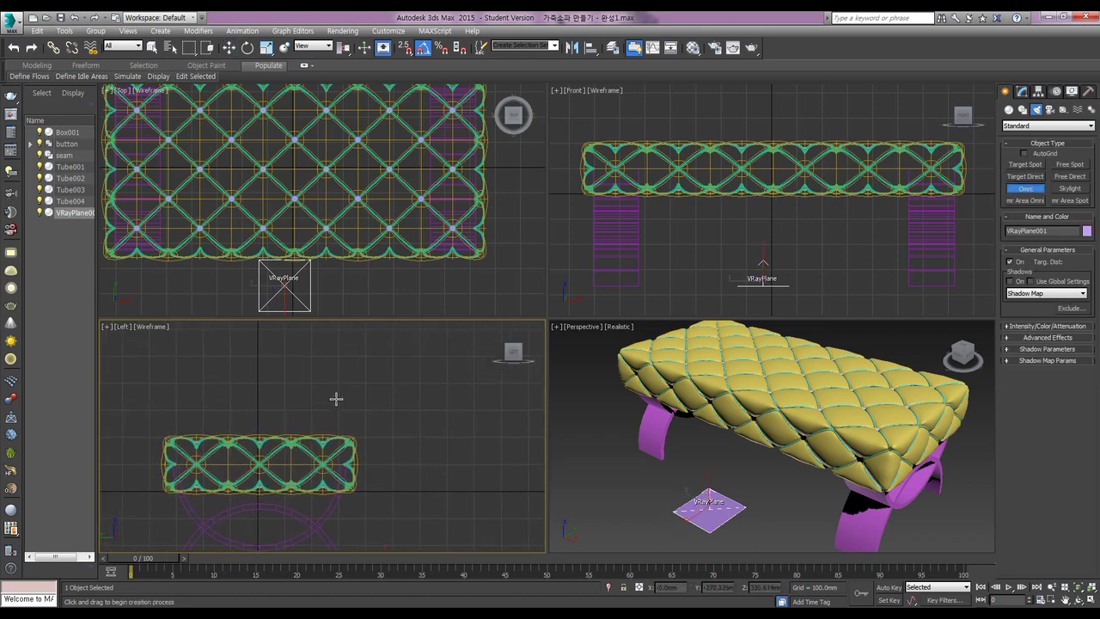
pyautogui.moveTo(435, 356); pyautogui.dragTo(405, 422, button='middle')
pyautogui.scroll(-3, 421, 426)
pyautogui.moveTo(448, 356); pyautogui.dragTo(430, 383, button='middle')
pyautogui.click(431, 381)
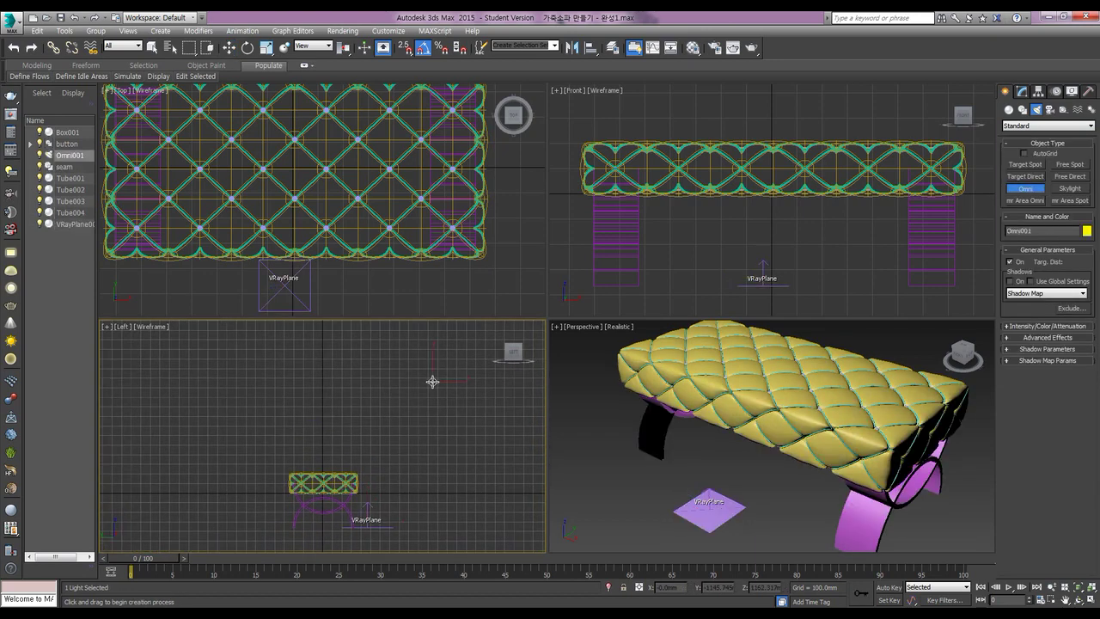
# - Move the omni light in the Top view diagonally away from the bench to about X 1283 mm, Y -1892 mm
pyautogui.scroll(-4, 383, 284)
pyautogui.moveTo(404, 225); pyautogui.dragTo(386, 179, button='middle')
pyautogui.press('w')
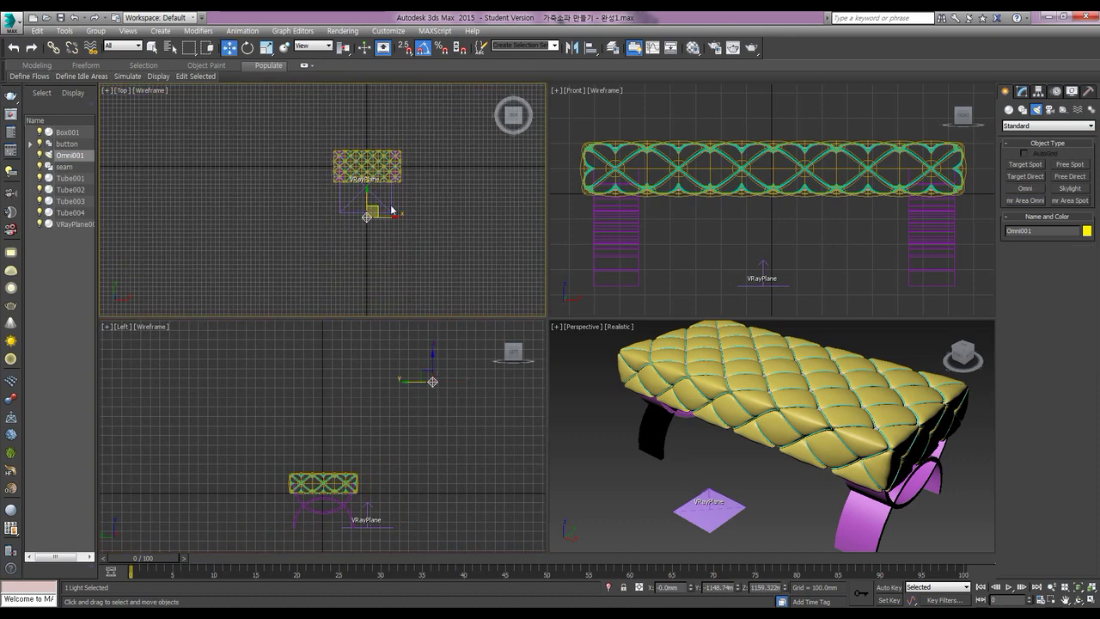
pyautogui.moveTo(375, 206); pyautogui.dragTo(430, 243)
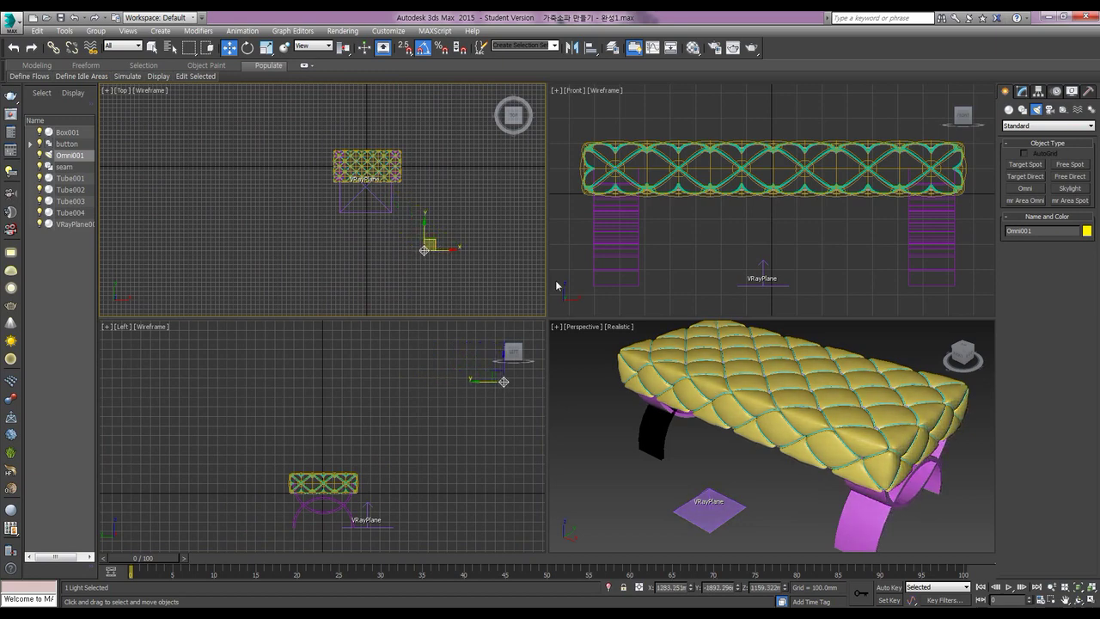
# - Test-render the perspective view to check the omni lighting and ground plane, and dismiss the frame buffer
pyautogui.keyDown('alt'); pyautogui.moveTo(778, 444); pyautogui.dragTo(771, 447, button='middle'); pyautogui.keyUp('alt')
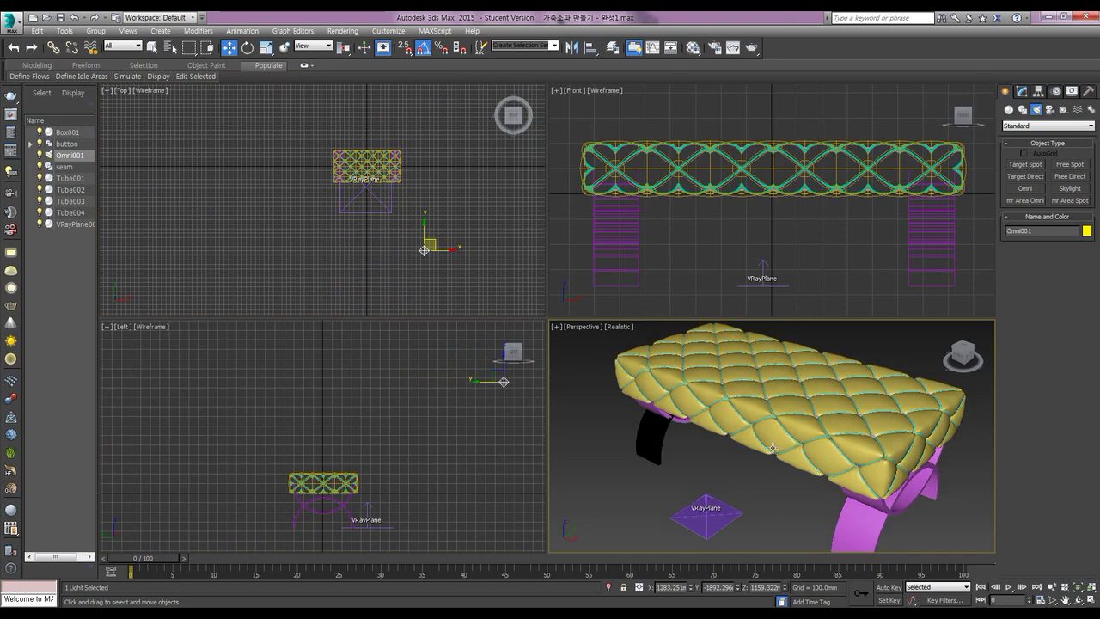
pyautogui.hotkey('shift', 'q')
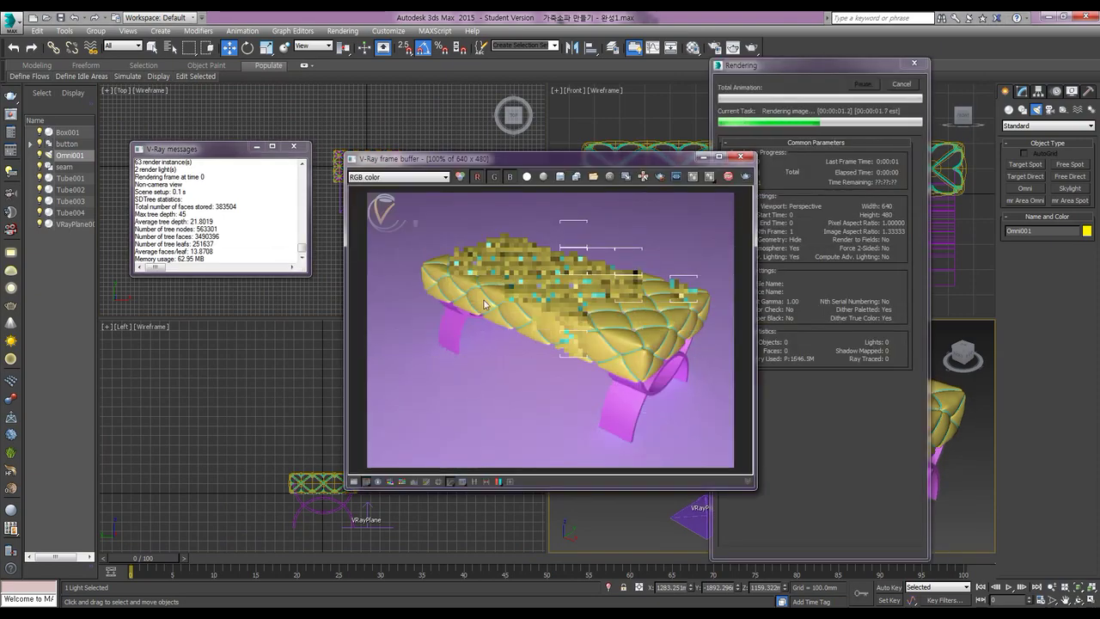
pyautogui.click(701, 159)
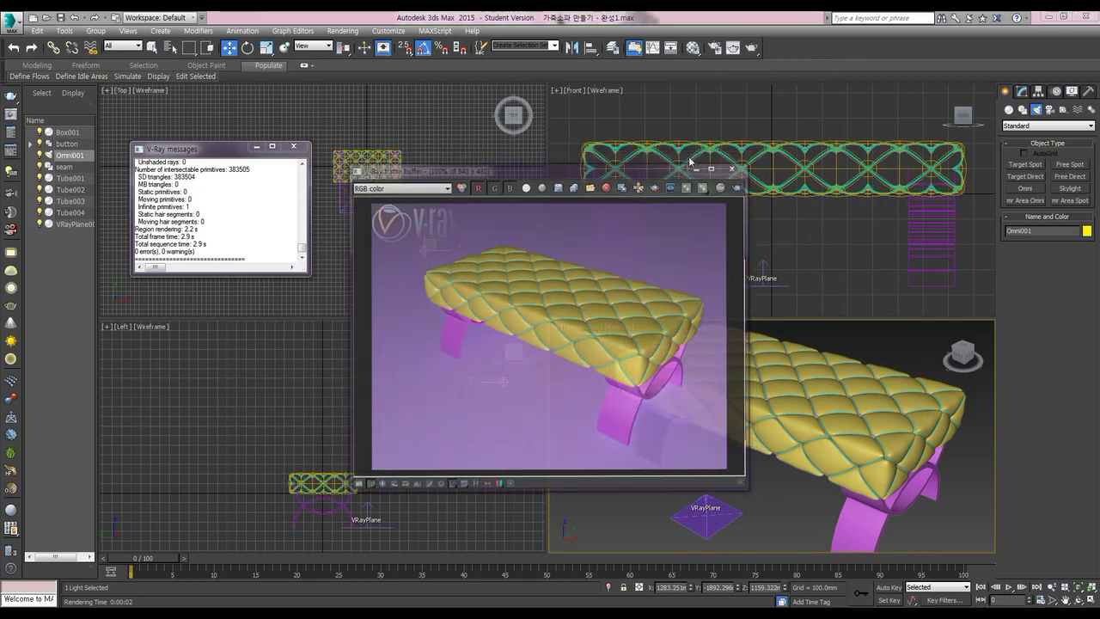
# - Change the first sample material to a VRayMtl with a pure white diffuse color
pyautogui.click(693, 47)
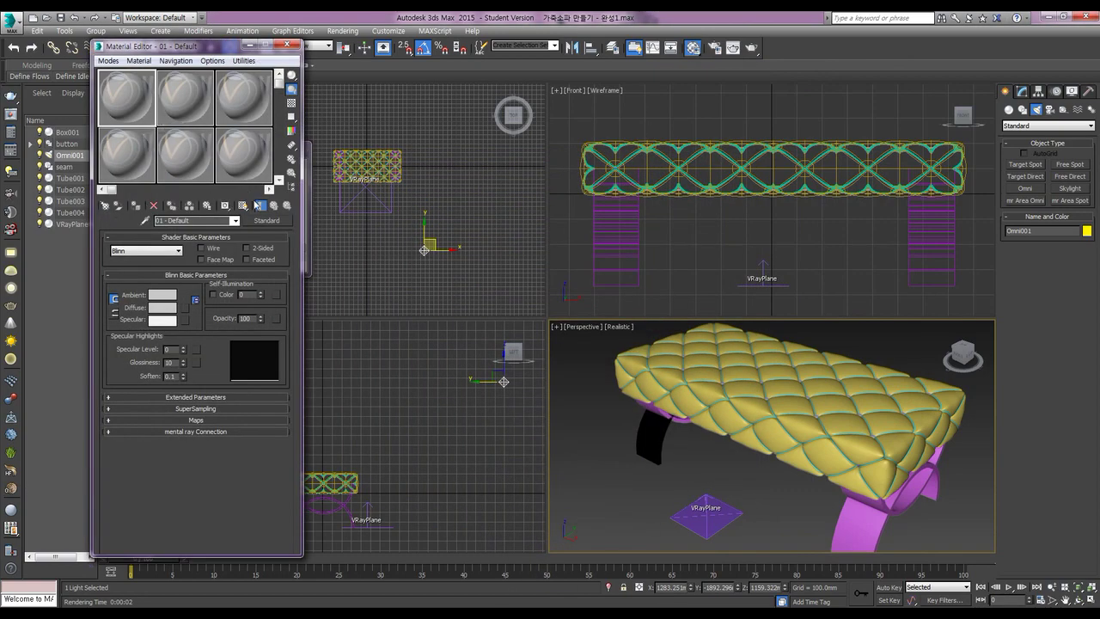
pyautogui.click(273, 224)
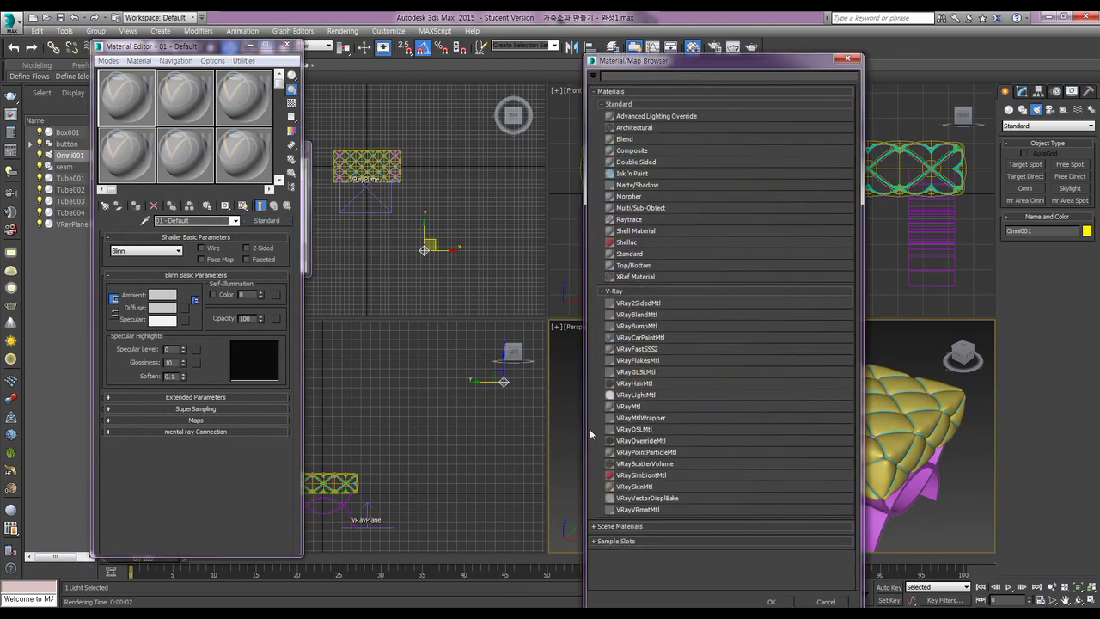
pyautogui.doubleClick(634, 407)
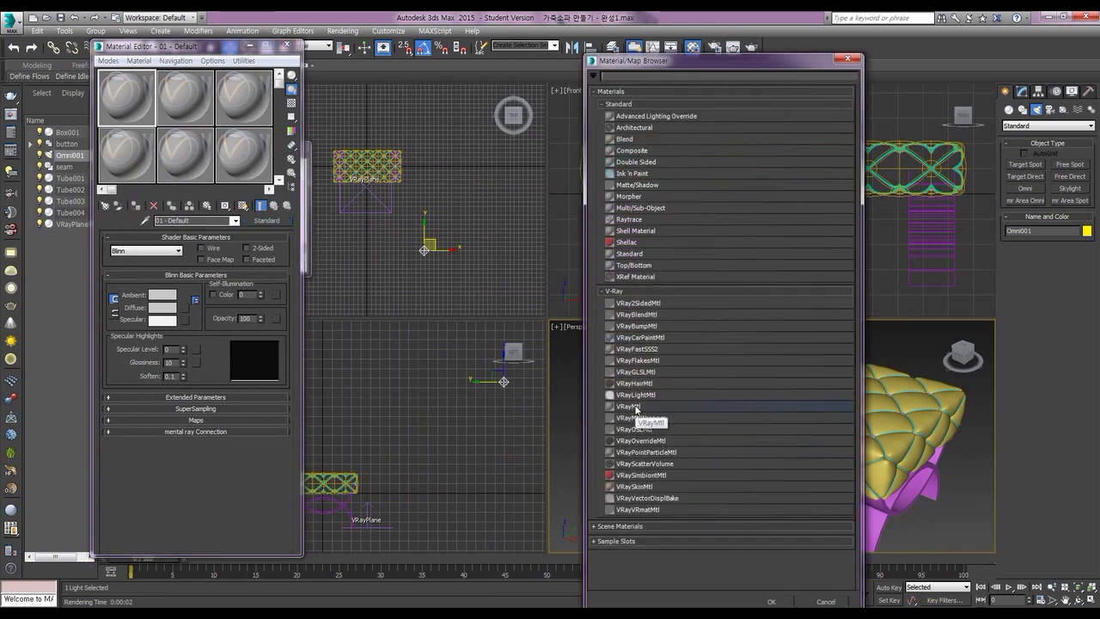
pyautogui.click(170, 297)
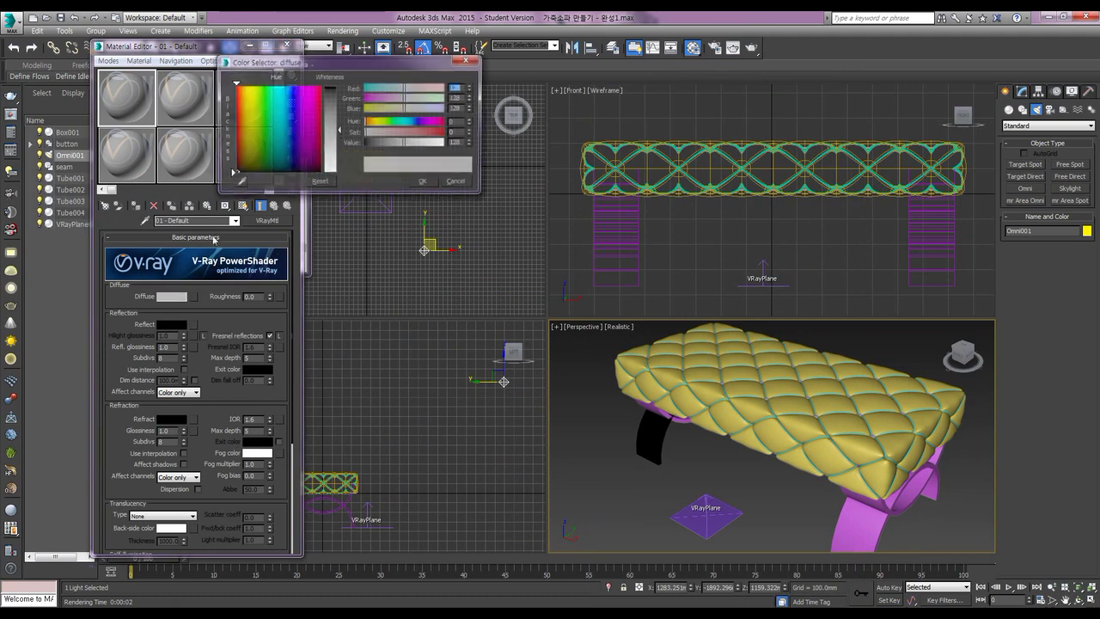
pyautogui.moveTo(340, 146); pyautogui.dragTo(340, 176)
pyautogui.click(424, 183)
# - Assign the white VRayMtl to the VRayPlane and test-render the perspective view to check it
pyautogui.click(713, 515)
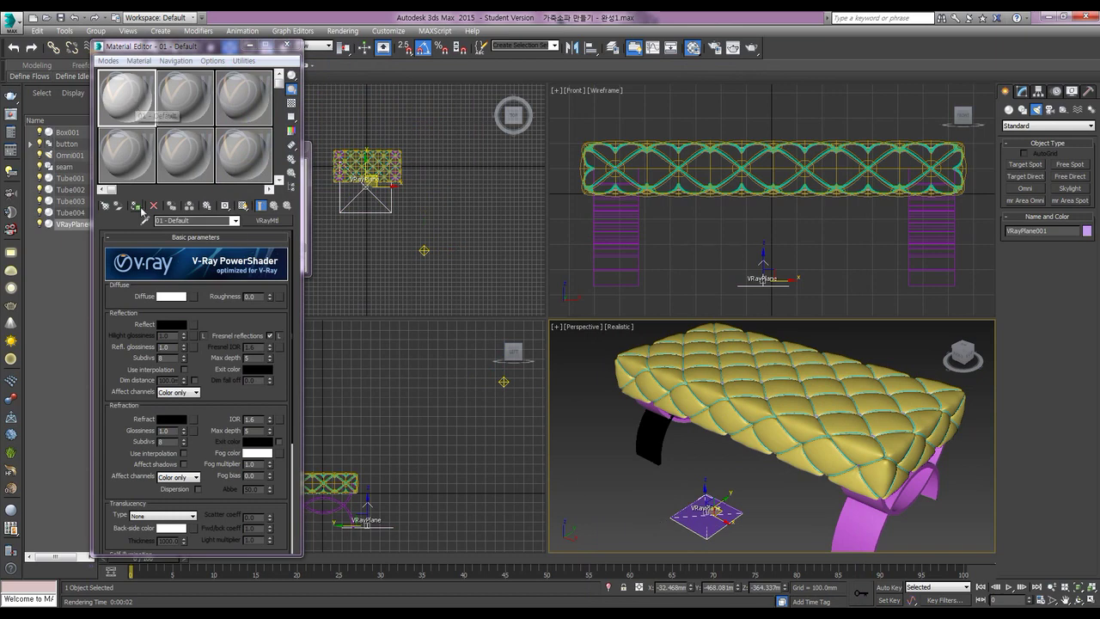
pyautogui.click(135, 206)
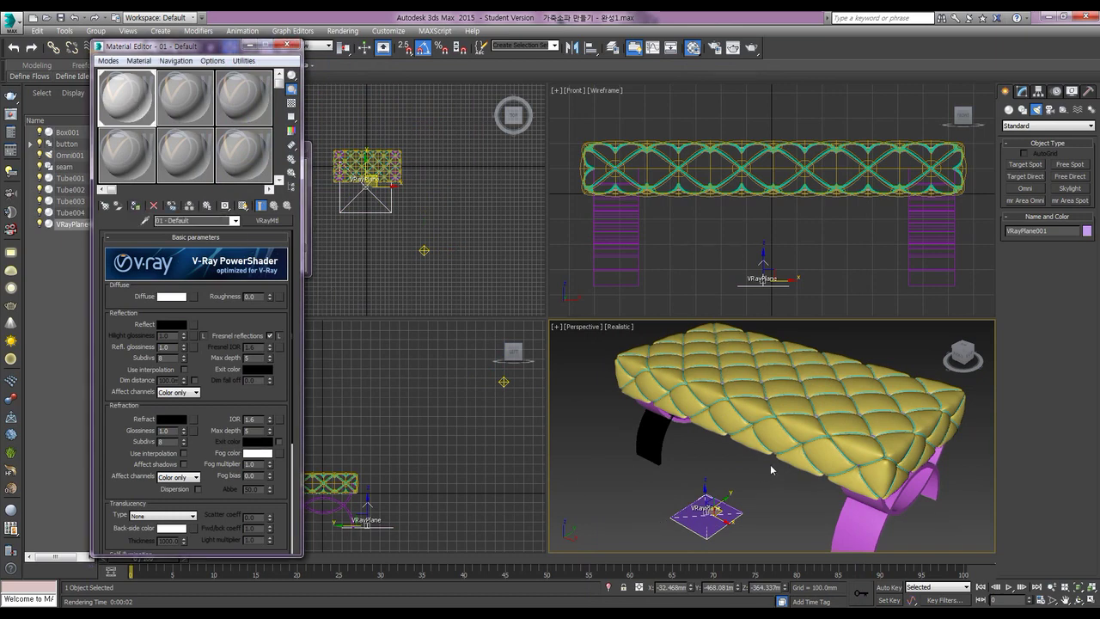
pyautogui.hotkey('shift', 'q')
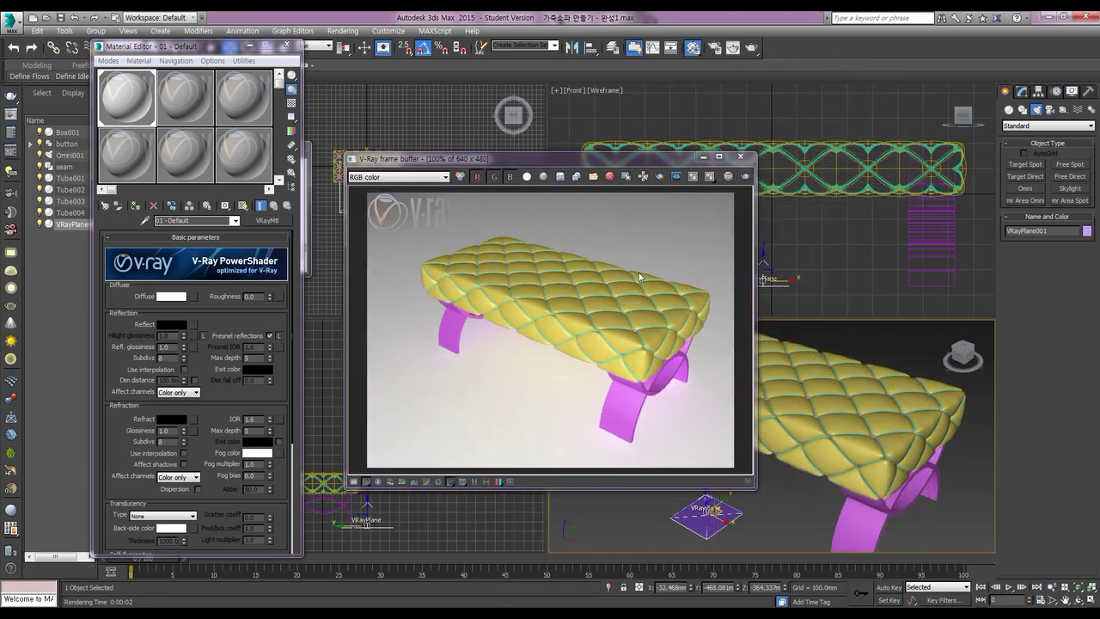
pyautogui.click(740, 158)
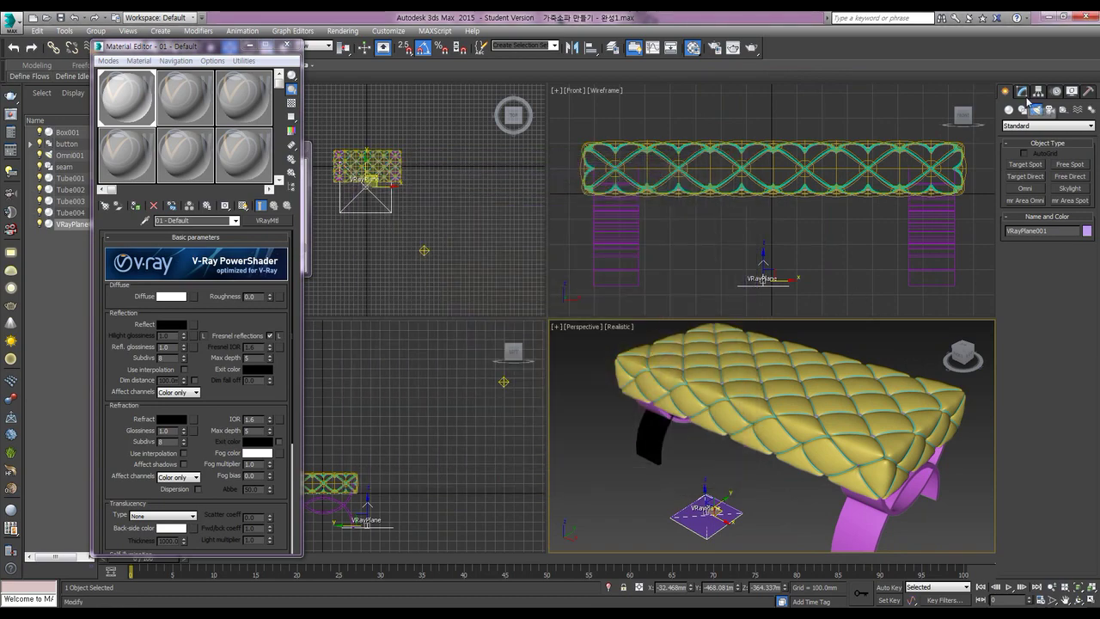
# - Set the omni light's shadow type to VRayShadow and test-render the perspective view
pyautogui.click(423, 249)
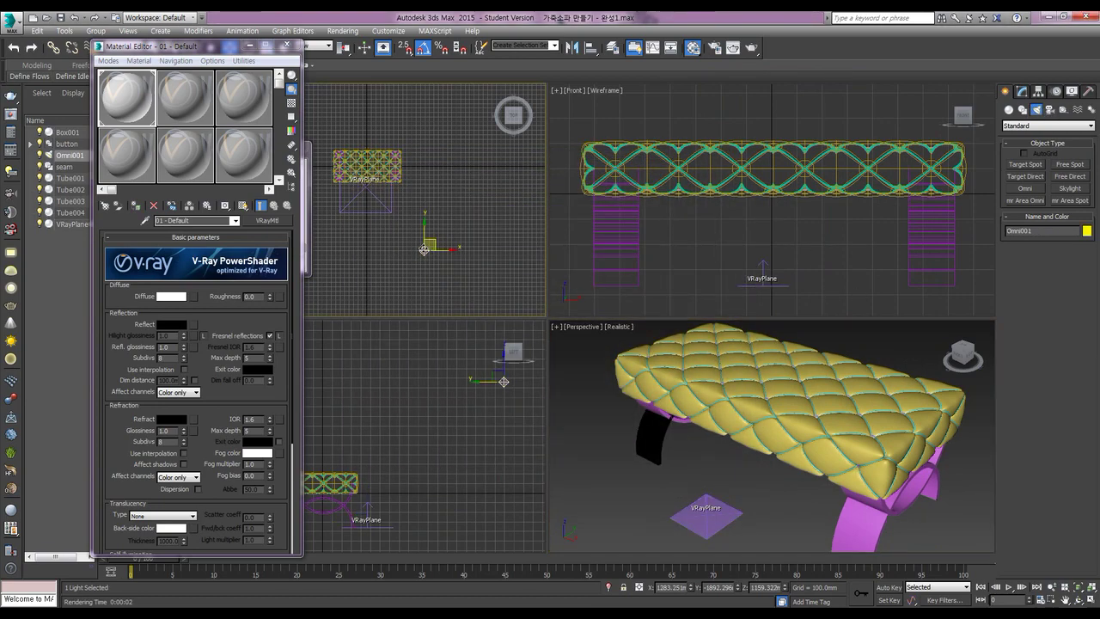
pyautogui.click(1023, 91)
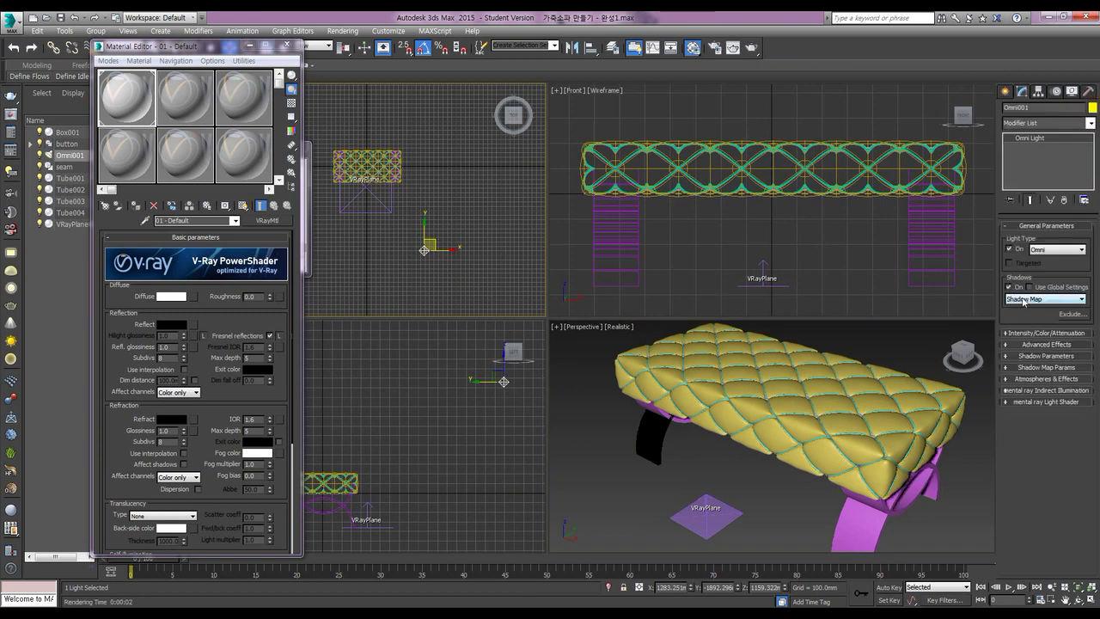
pyautogui.click(1022, 299)
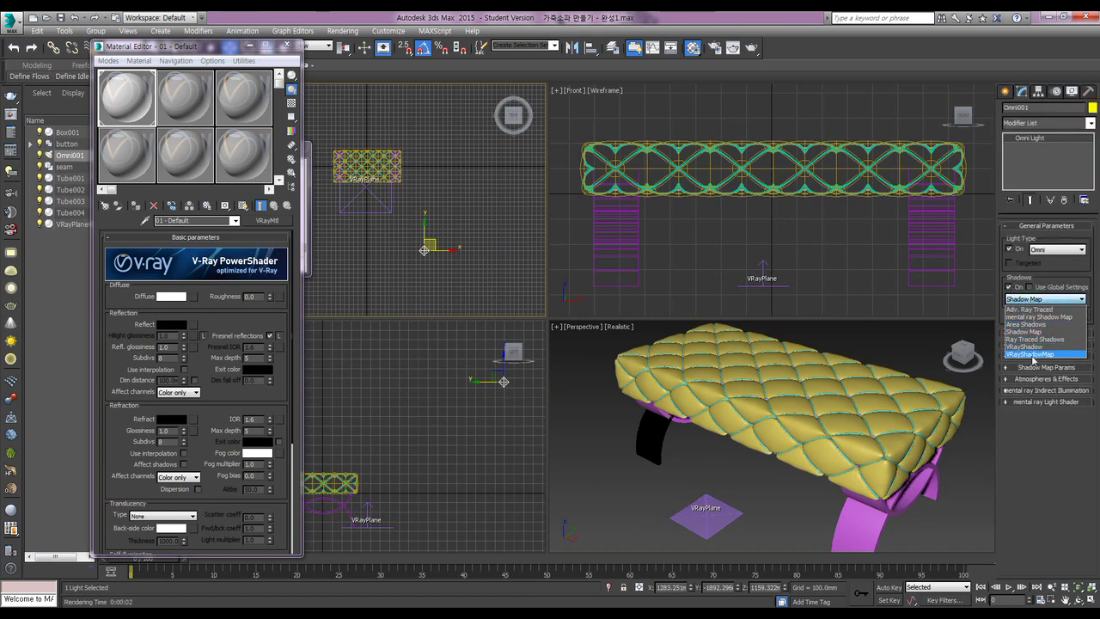
pyautogui.click(1037, 347)
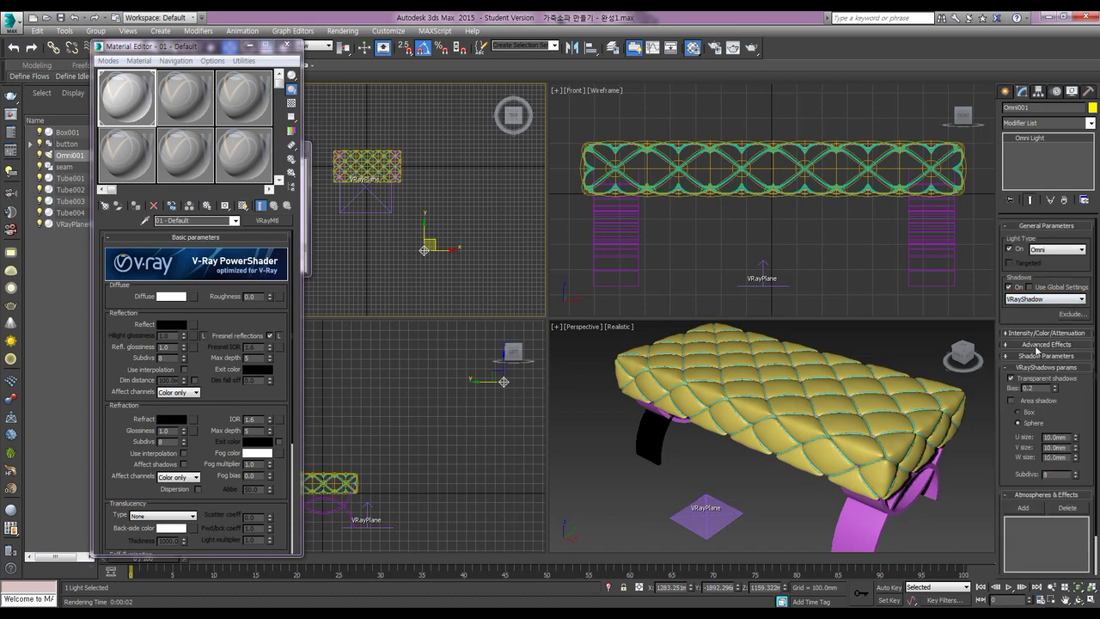
pyautogui.rightClick(718, 500)
pyautogui.hotkey('shift', 'q')
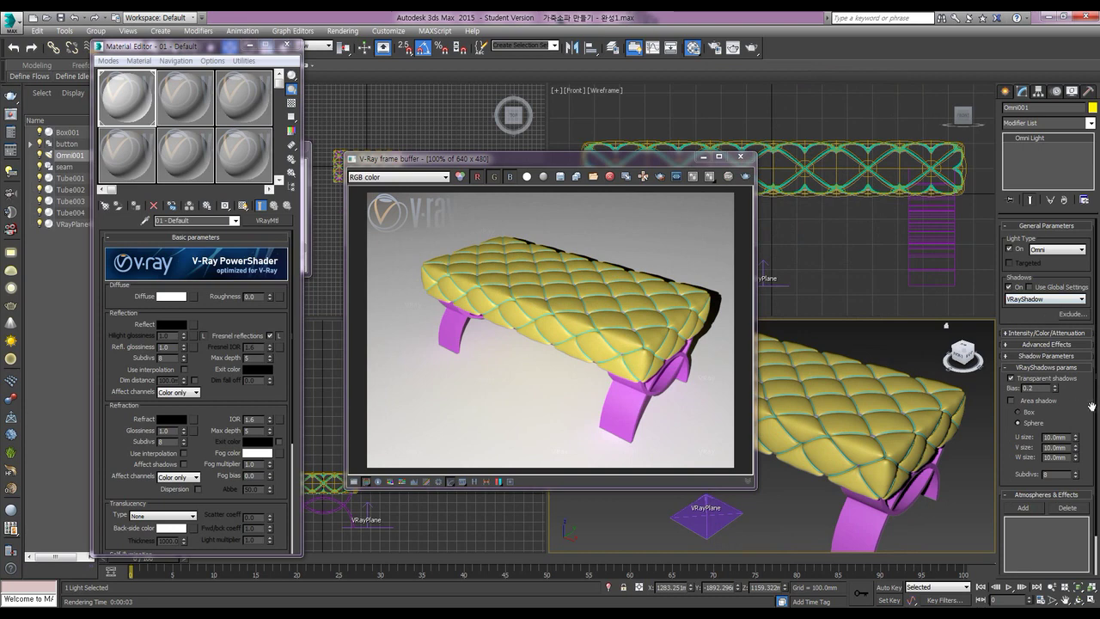
# - Set the omni light's object shadow density to 0.5 and render the perspective view again
pyautogui.click(1063, 358)
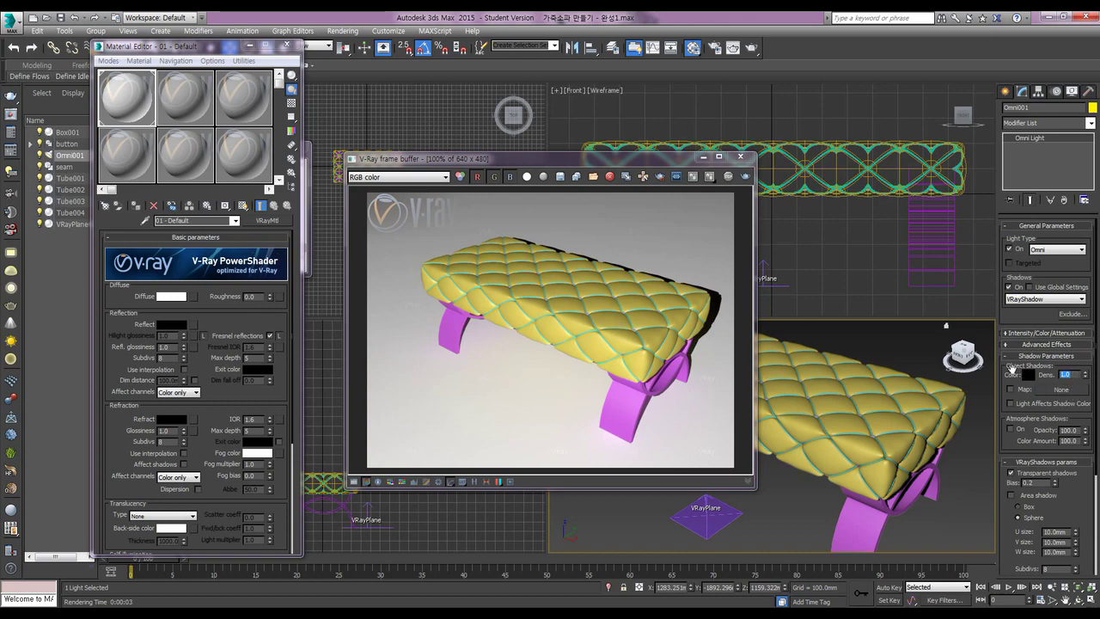
pyautogui.press('Tab')
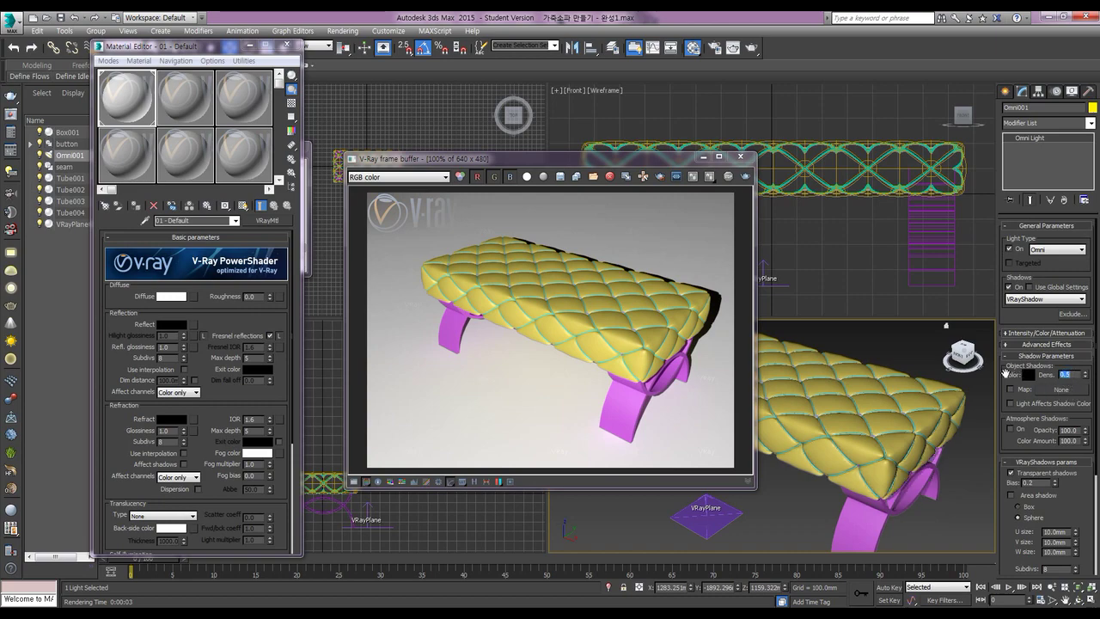
pyautogui.click(746, 176)
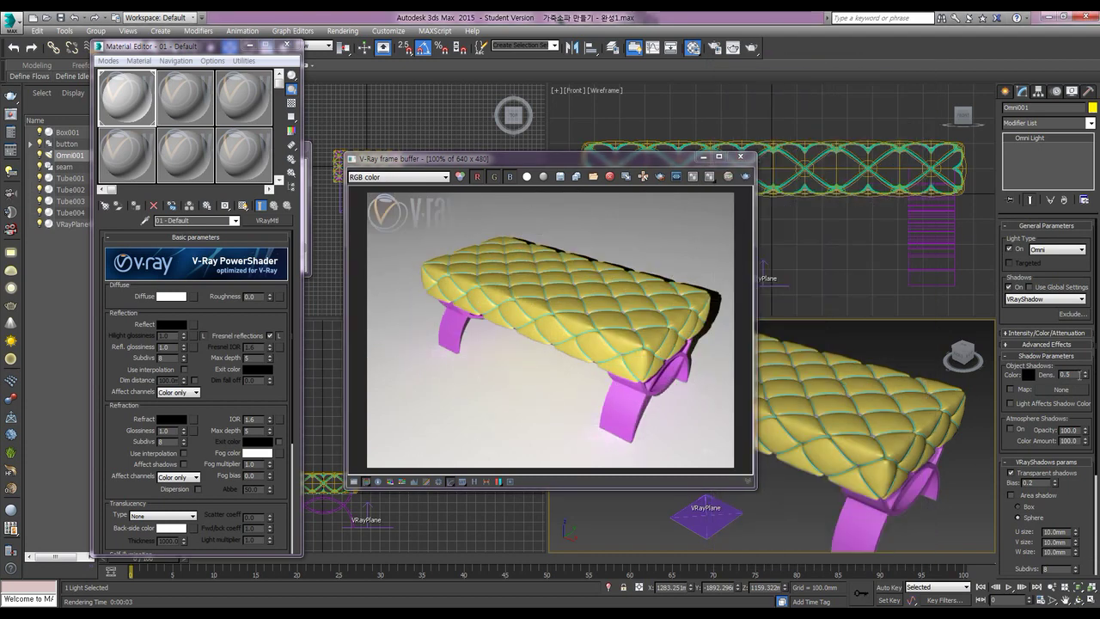
# - Switch the omni light's shadow type to Area Shadows, re-render the view, and minimize the frame buffer
pyautogui.click(1039, 299)
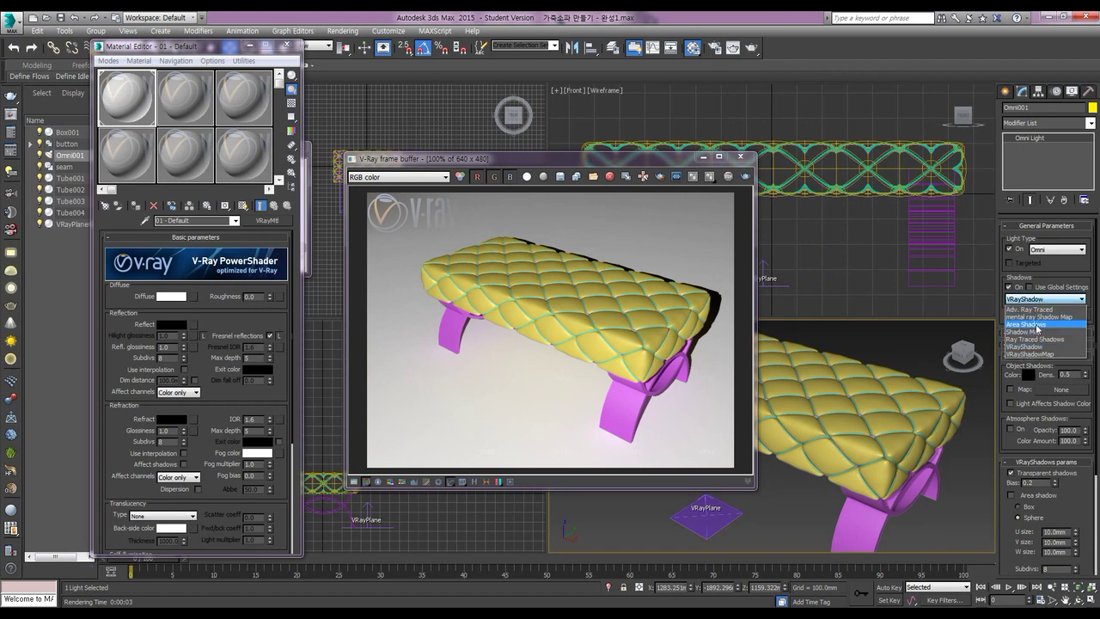
pyautogui.click(1036, 325)
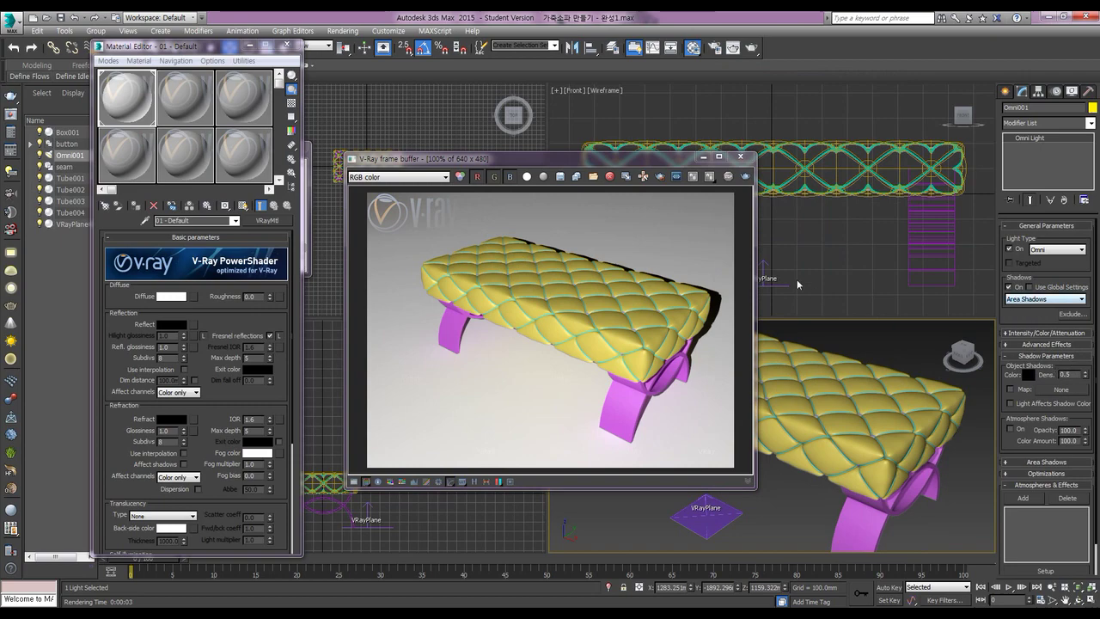
pyautogui.click(744, 177)
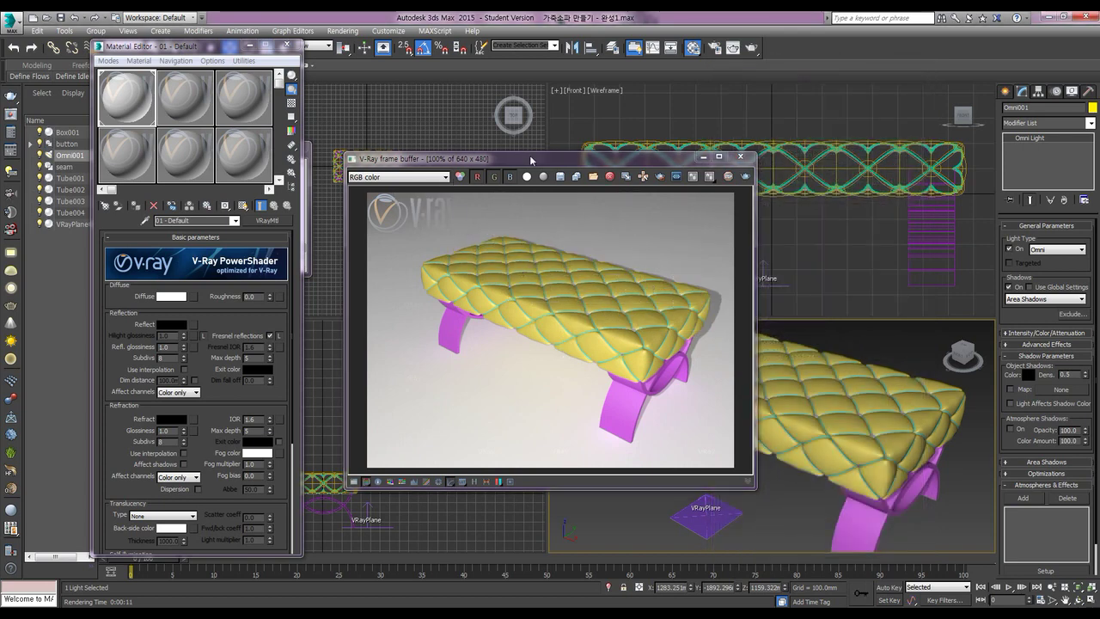
pyautogui.moveTo(530, 159); pyautogui.dragTo(581, 113)
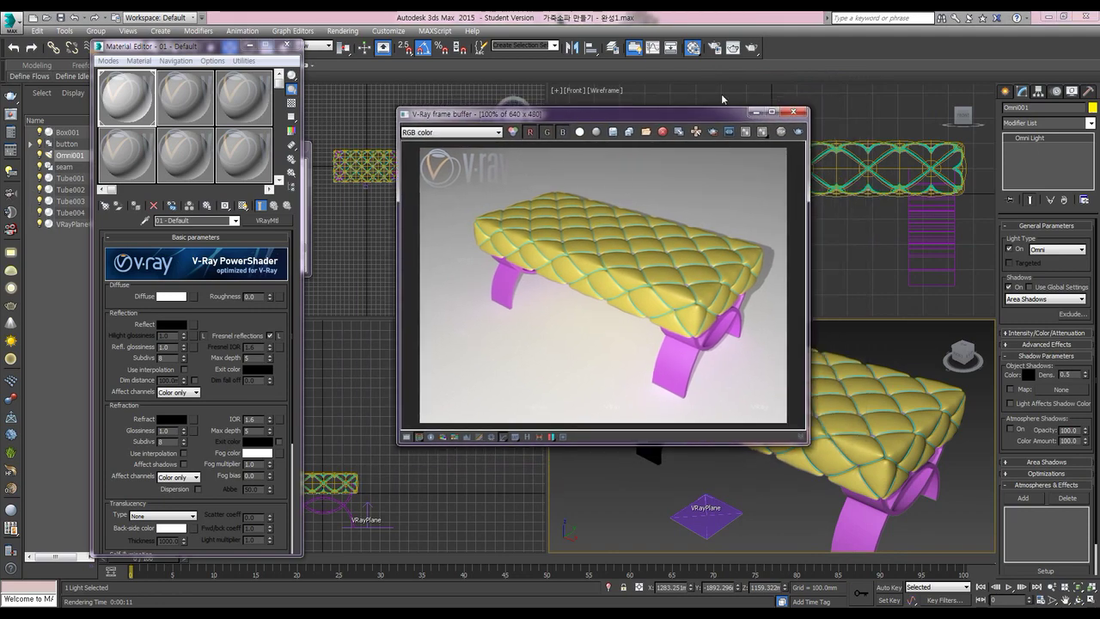
pyautogui.click(755, 111)
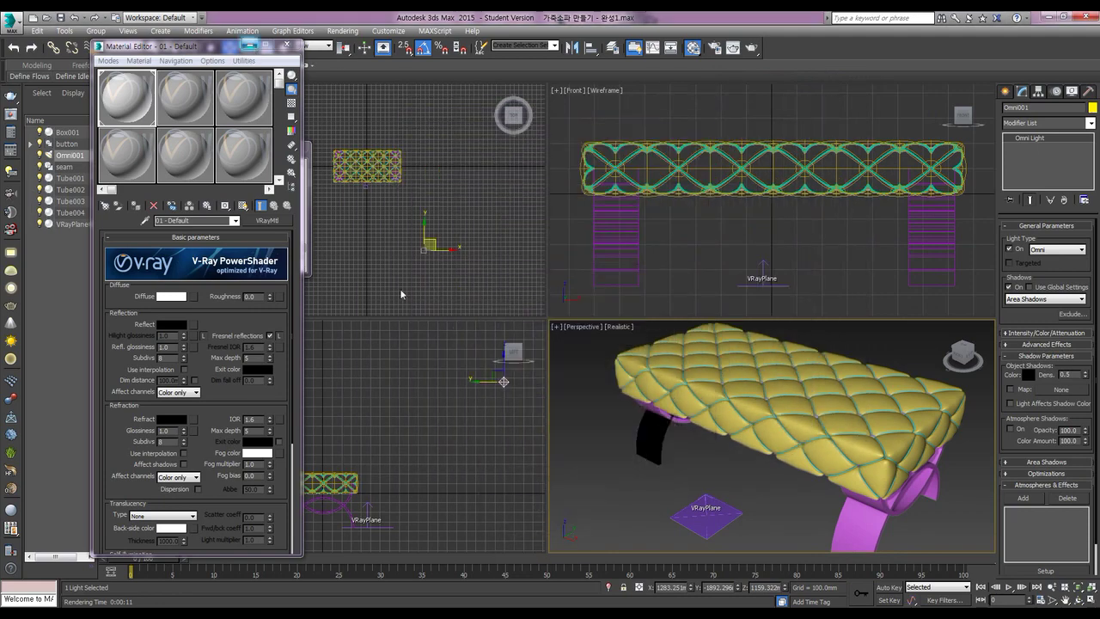
# - Assign the second sample material to the bench cushion and change its type to VRayMtl
pyautogui.click(753, 410)
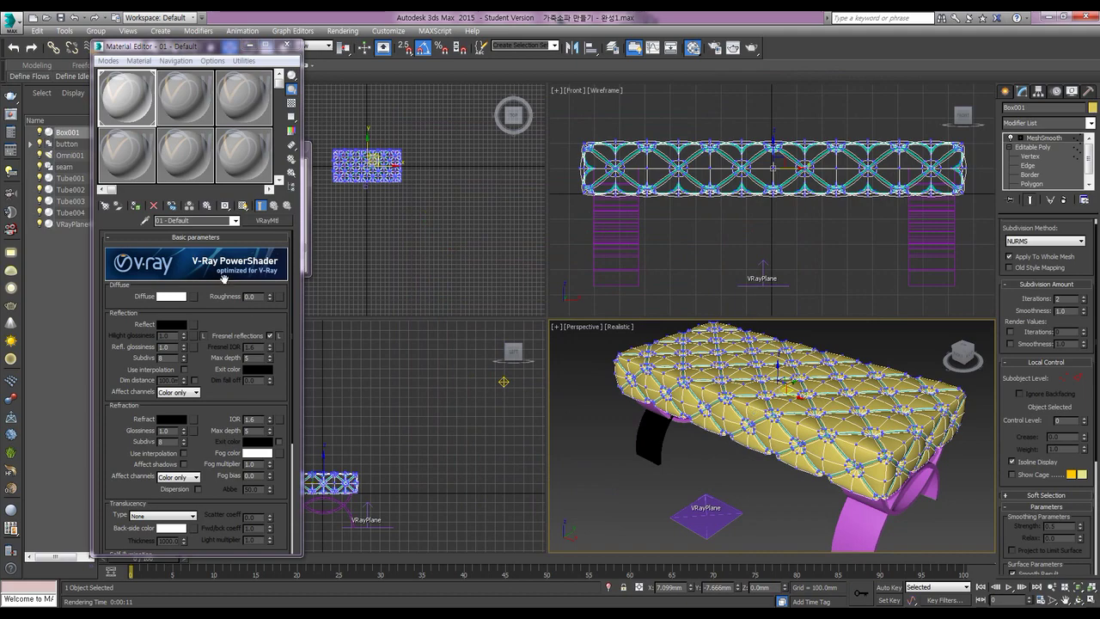
pyautogui.click(189, 103)
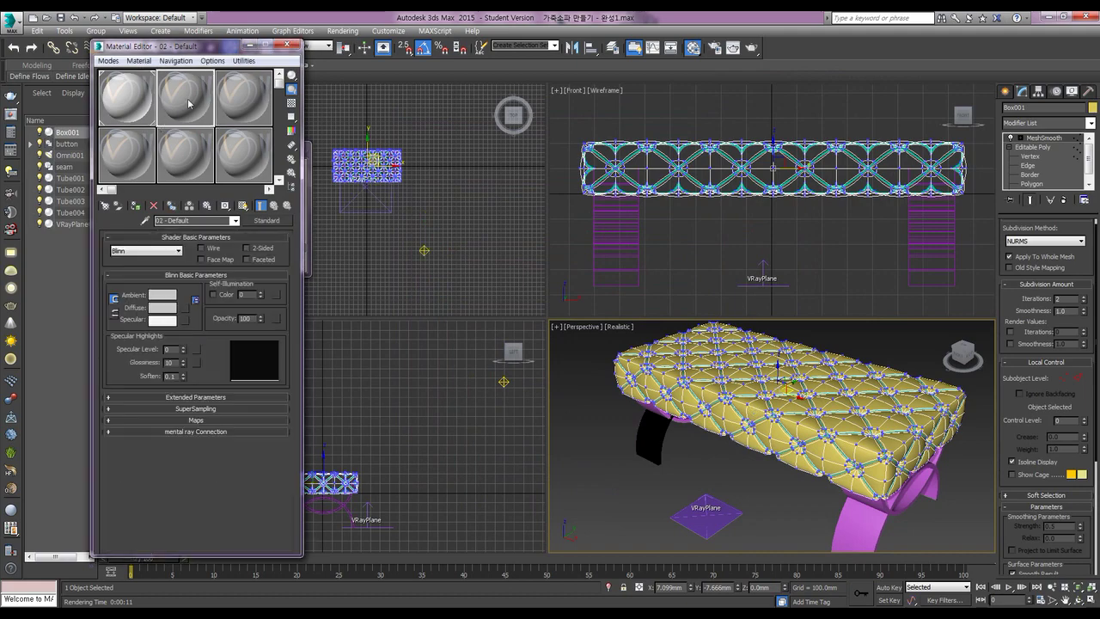
pyautogui.click(134, 206)
pyautogui.click(276, 222)
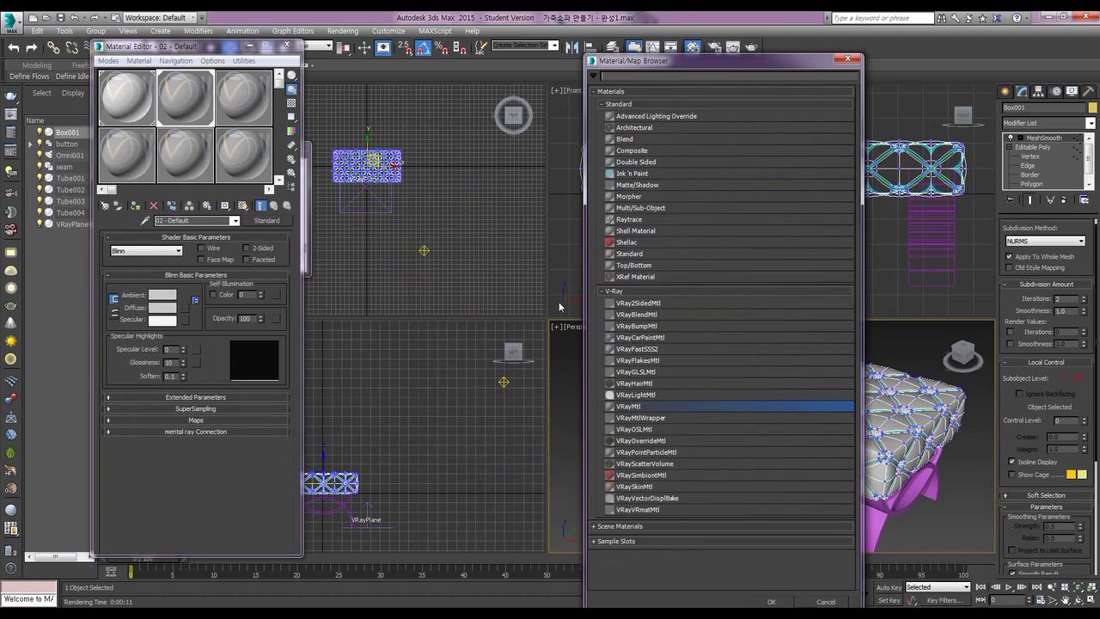
pyautogui.doubleClick(631, 407)
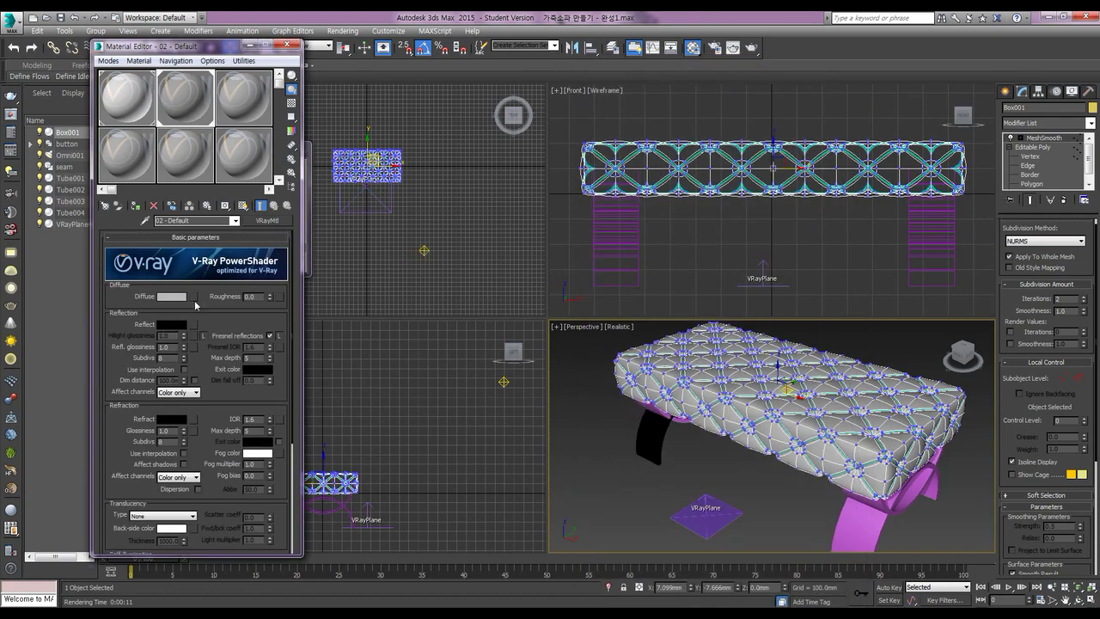
# - Load the leather-navy bitmap as the cushion material's diffuse map and return to the parent material
pyautogui.click(196, 297)
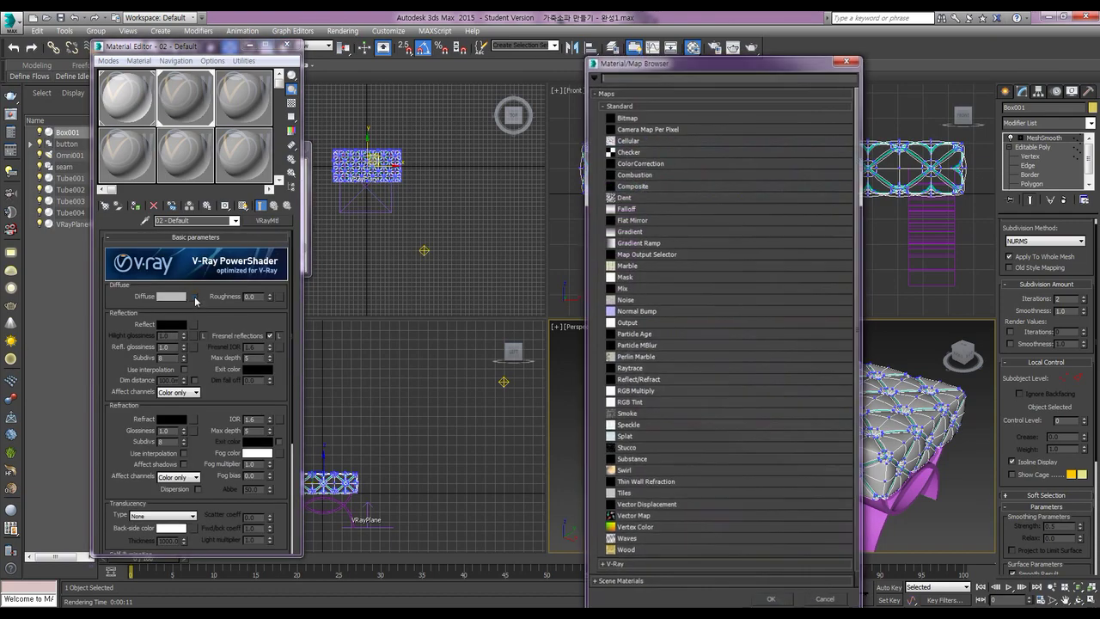
pyautogui.doubleClick(624, 117)
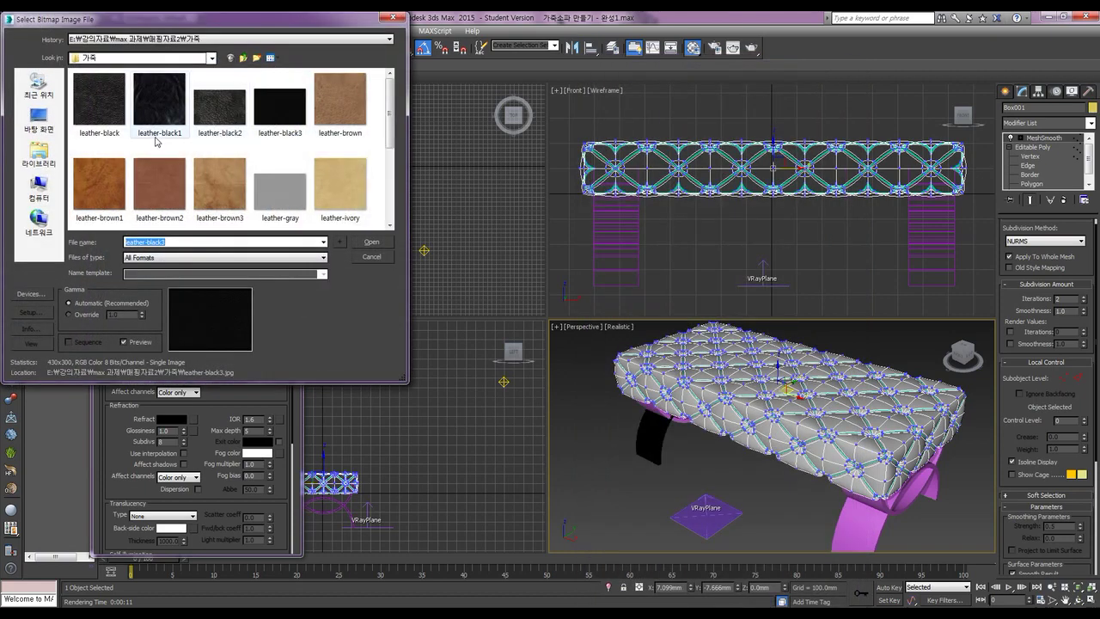
pyautogui.scroll(-2, 199, 142)
pyautogui.scroll(1, 199, 142)
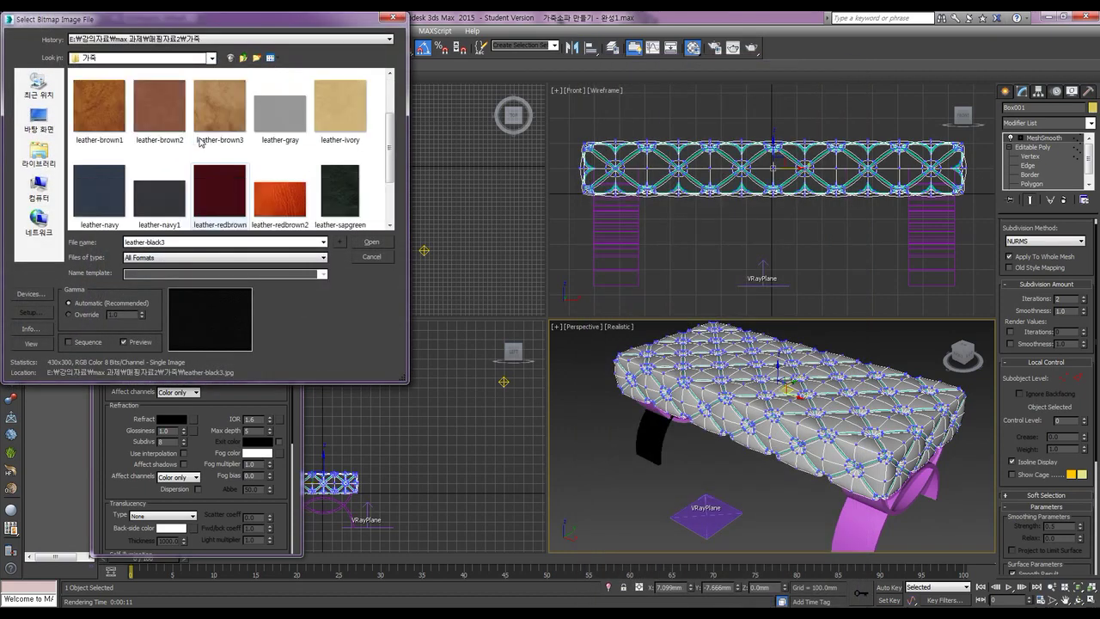
pyautogui.scroll(1, 200, 142)
pyautogui.scroll(-1, 215, 111)
pyautogui.click(108, 185)
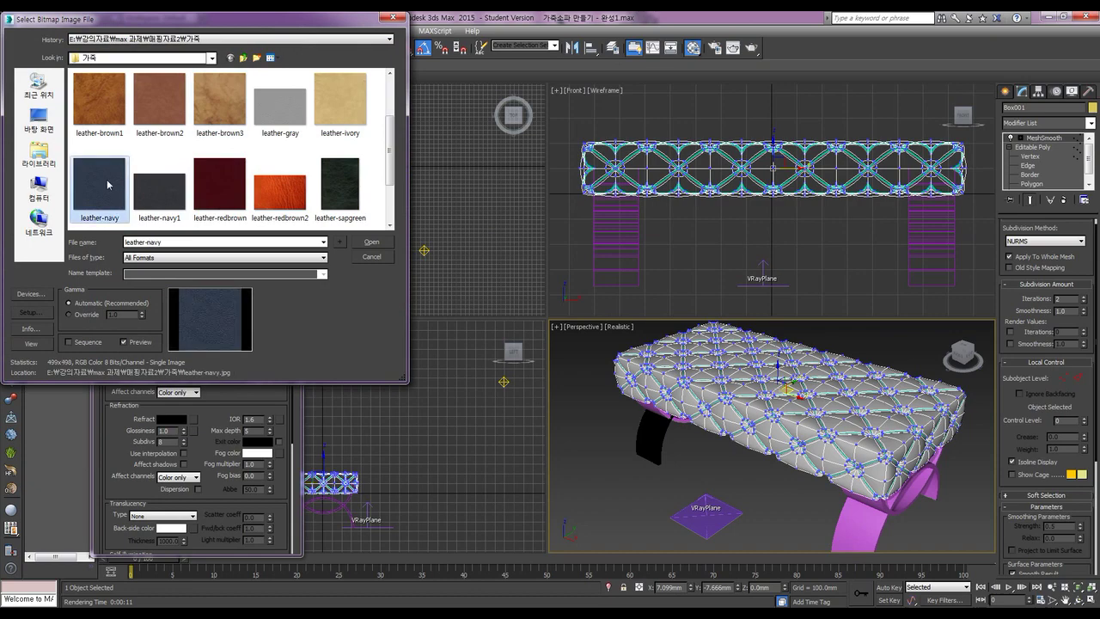
pyautogui.click(372, 243)
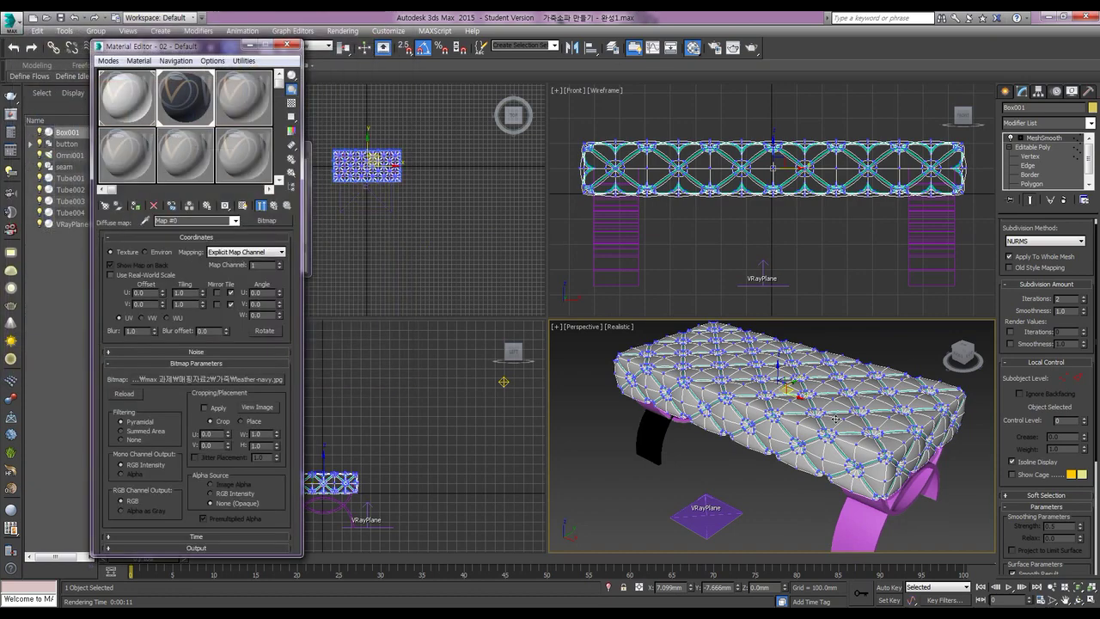
pyautogui.moveTo(835, 418); pyautogui.dragTo(832, 423, button='middle')
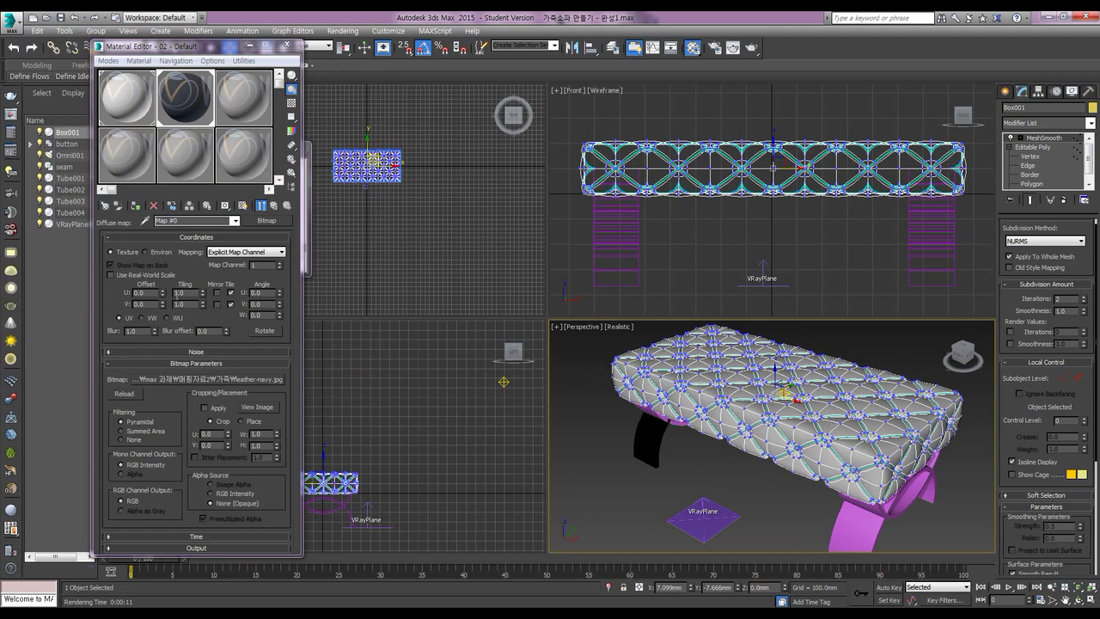
pyautogui.click(272, 207)
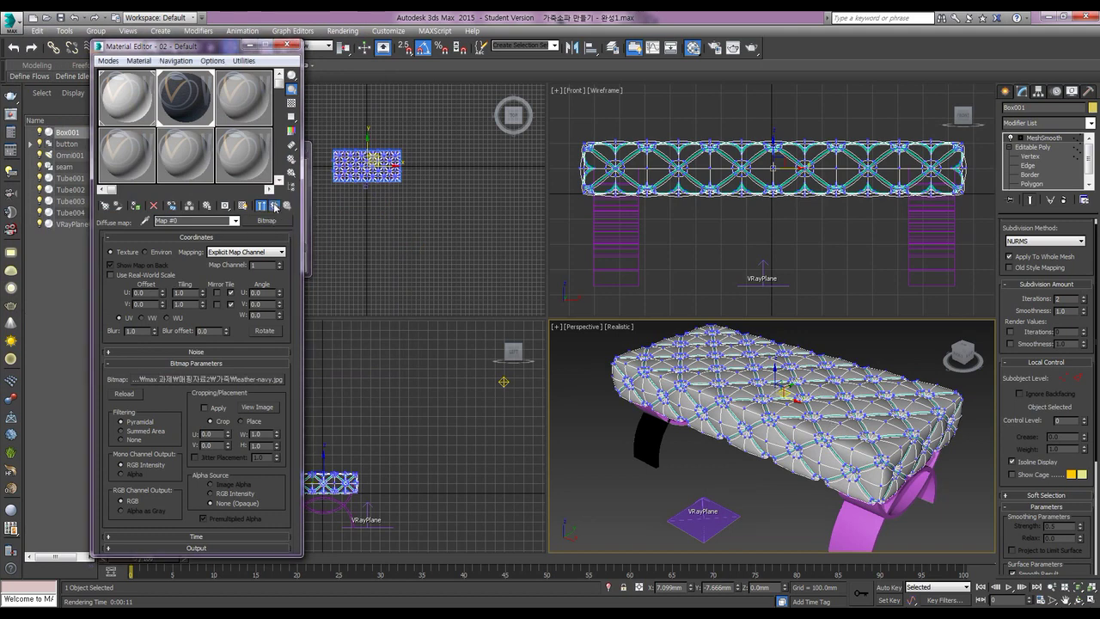
# - Set the cushion material's reflection color value to 10 and turn off Fresnel reflections
pyautogui.click(173, 326)
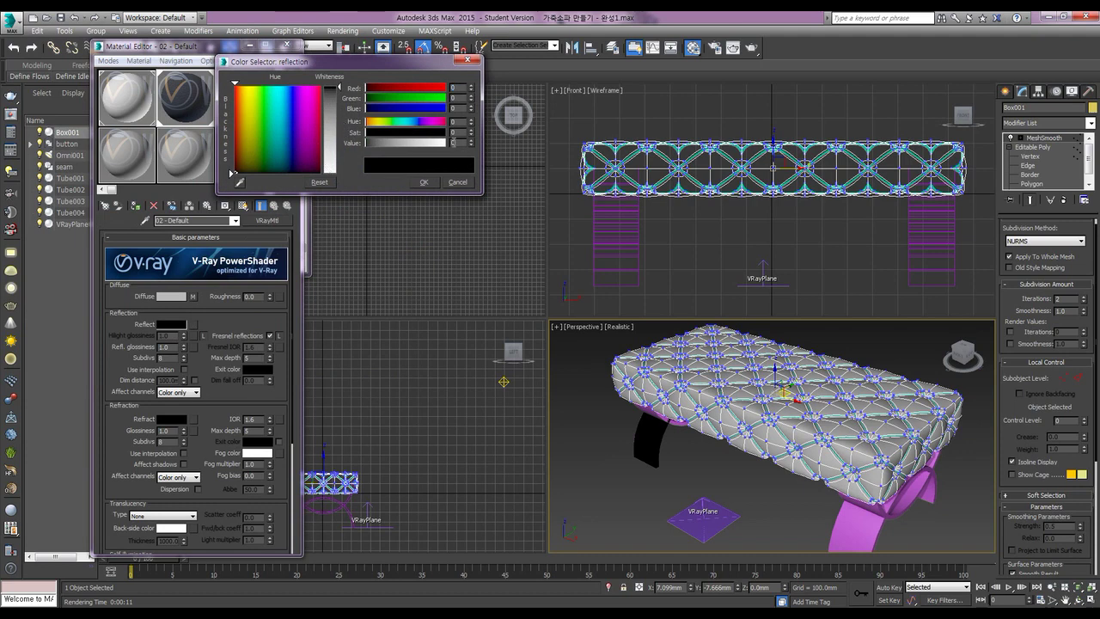
pyautogui.write('10')
pyautogui.press('Return')
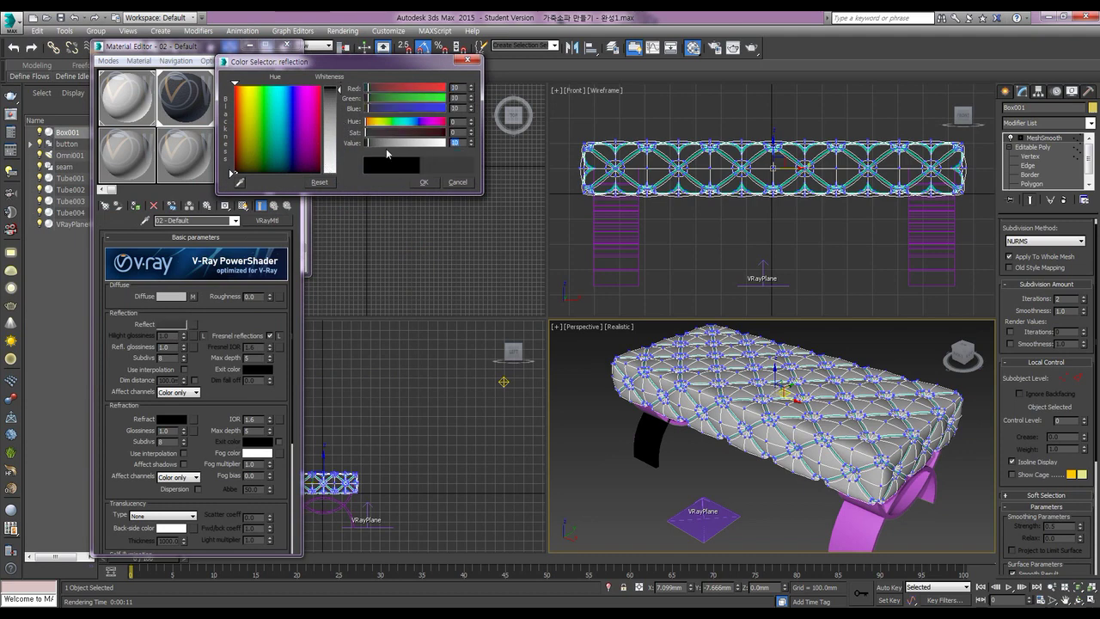
pyautogui.click(424, 182)
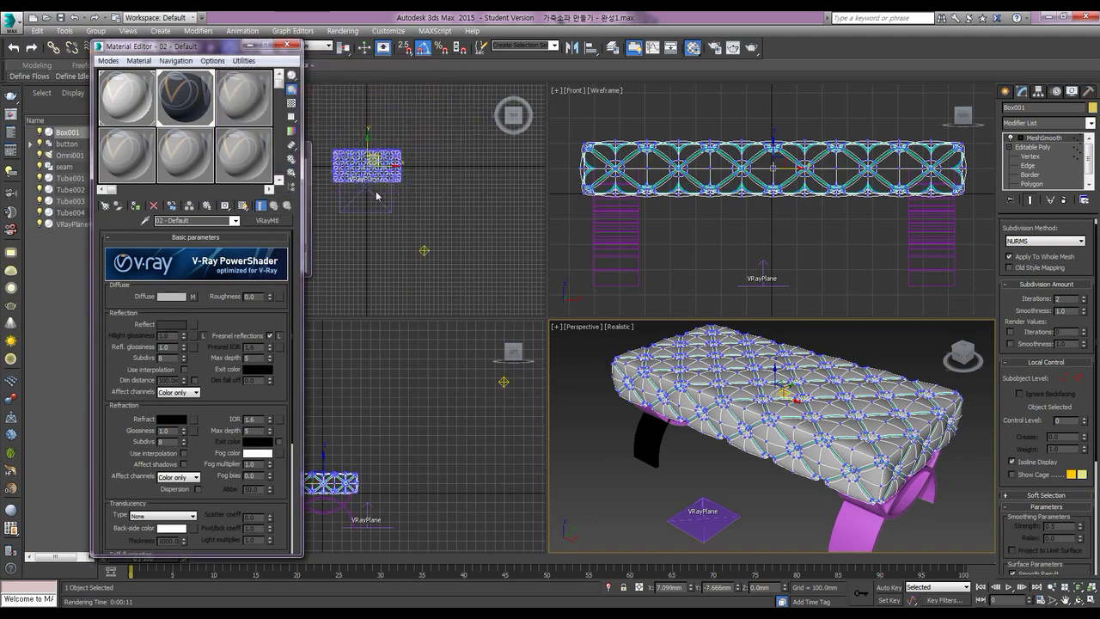
pyautogui.click(270, 335)
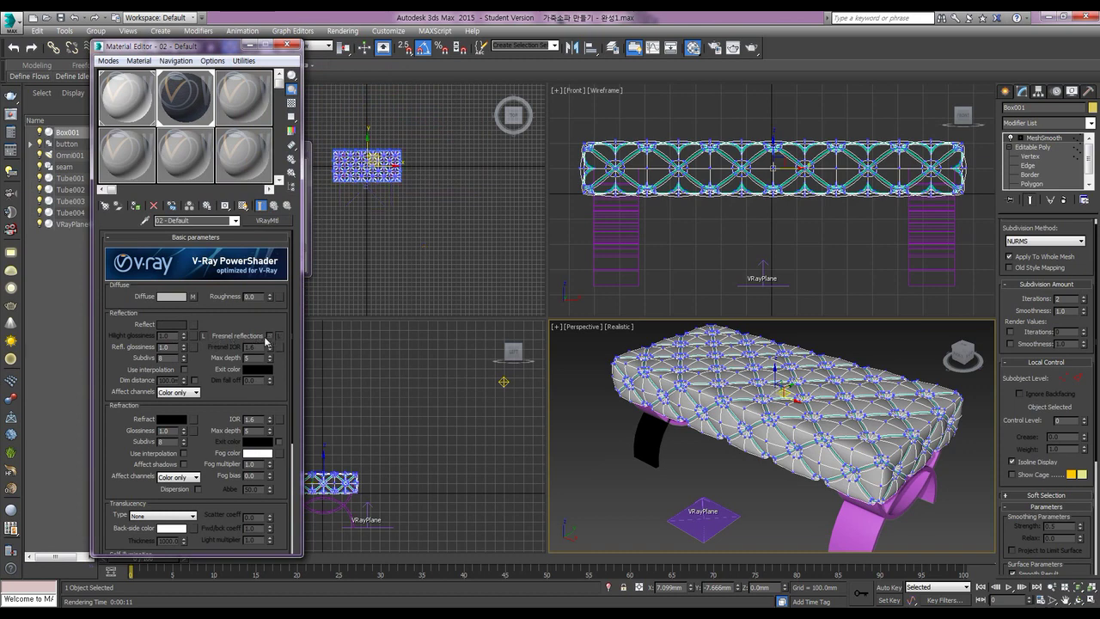
# - Unlock the cushion material's highlight glossiness and set it to 0.5, checking the highlight in an enlarged sample preview
pyautogui.click(201, 336)
pyautogui.moveTo(183, 340); pyautogui.dragTo(186, 341)
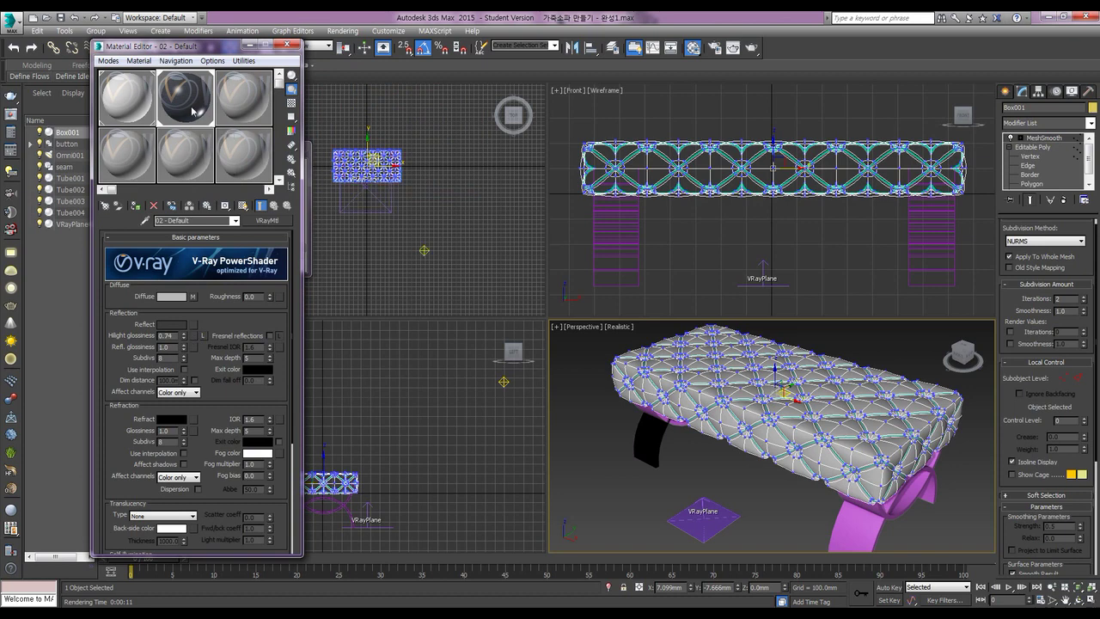
pyautogui.doubleClick(194, 110)
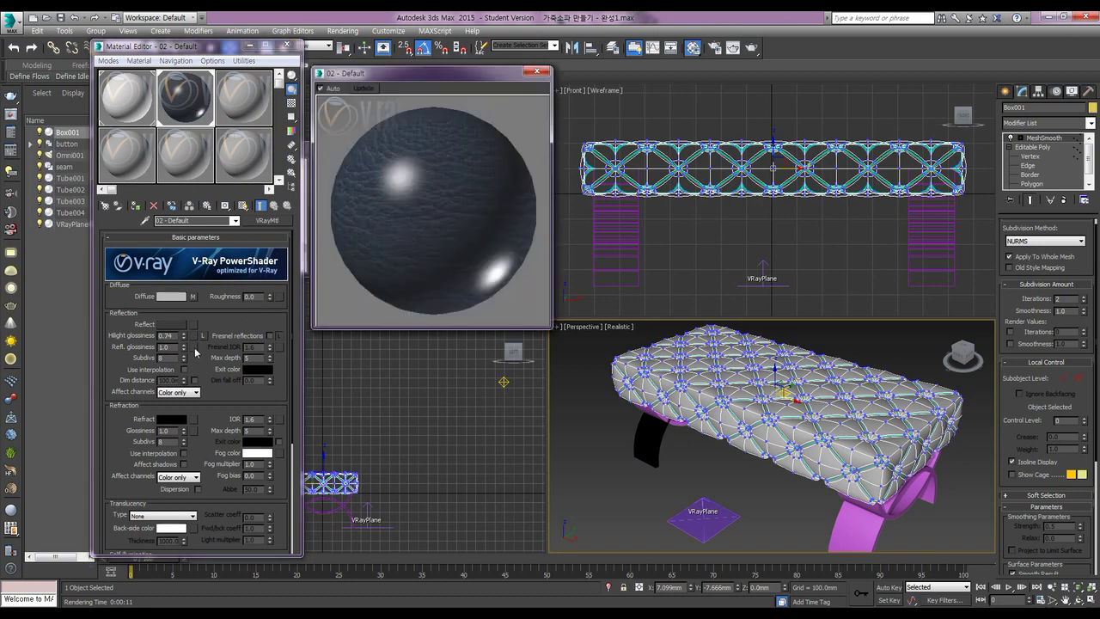
pyautogui.moveTo(183, 340); pyautogui.dragTo(179, 344)
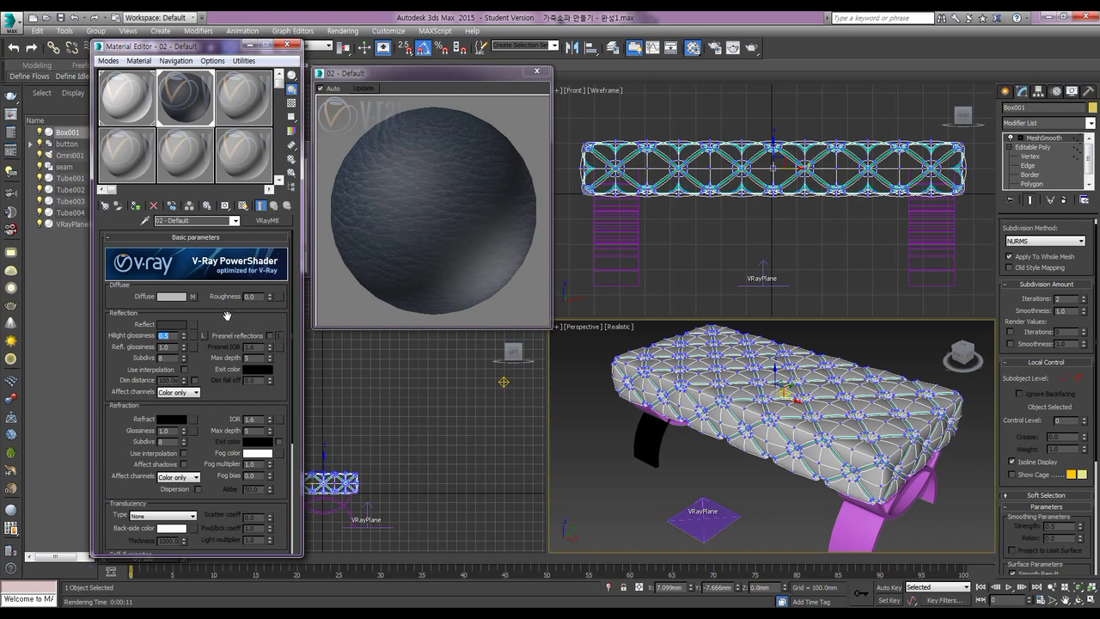
# - Copy the cushion material's leather-navy diffuse map into its bump slot as an independent copy
pyautogui.click(206, 241)
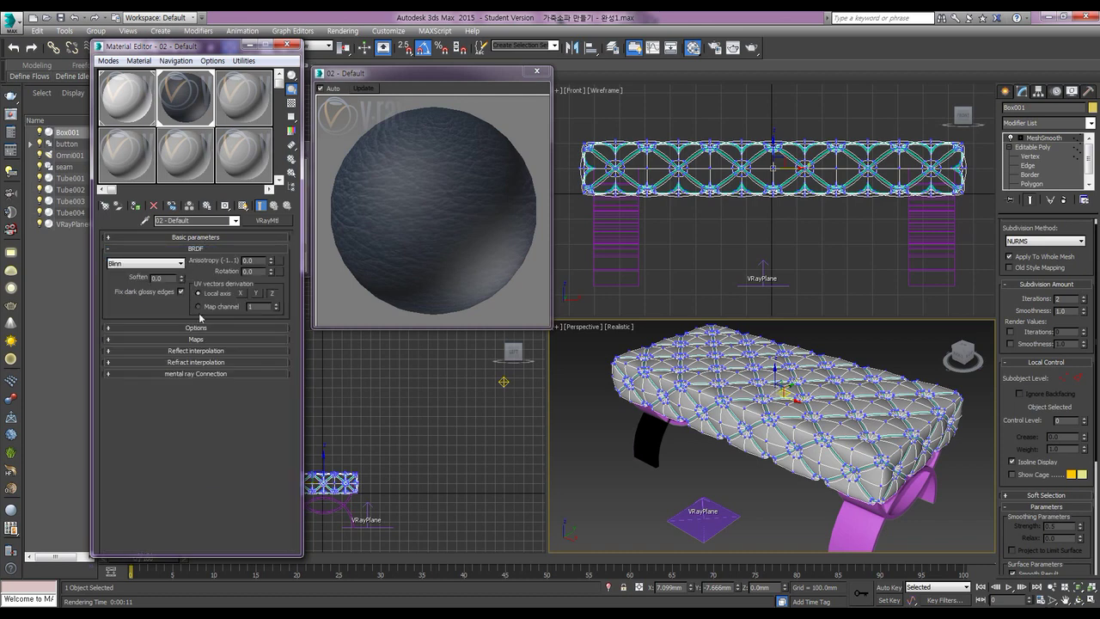
pyautogui.click(203, 340)
pyautogui.rightClick(237, 354)
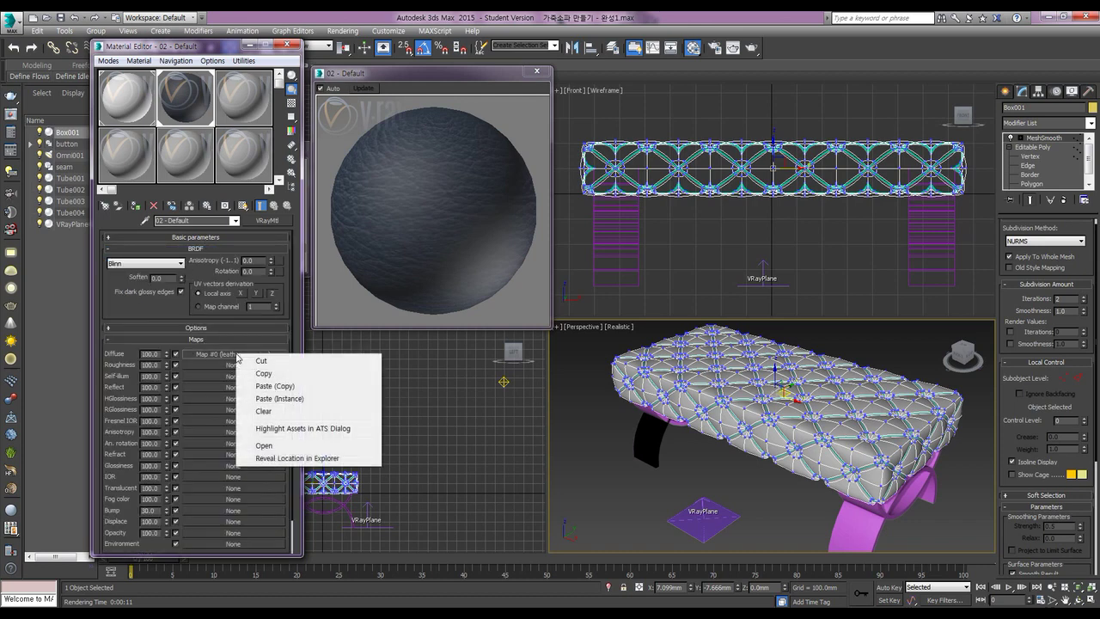
pyautogui.click(265, 372)
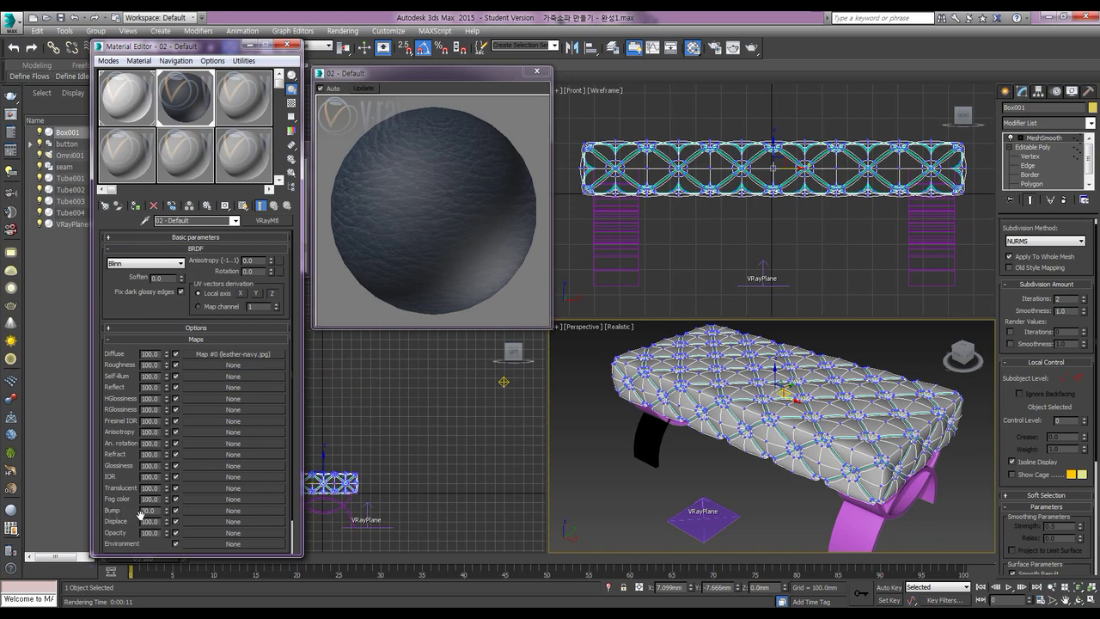
pyautogui.rightClick(207, 510)
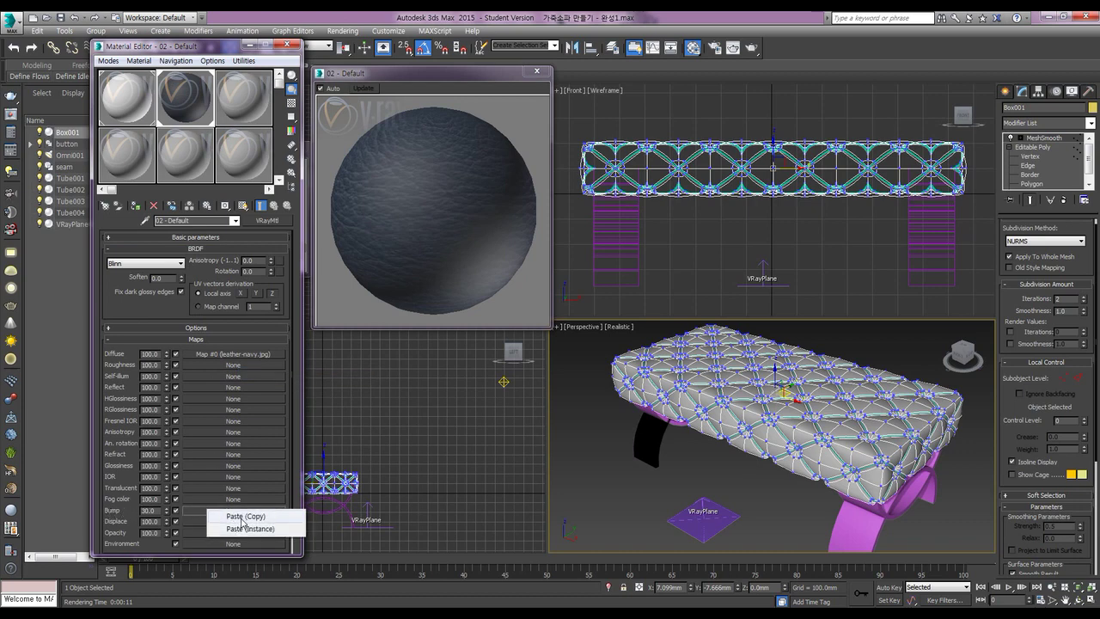
pyautogui.click(243, 517)
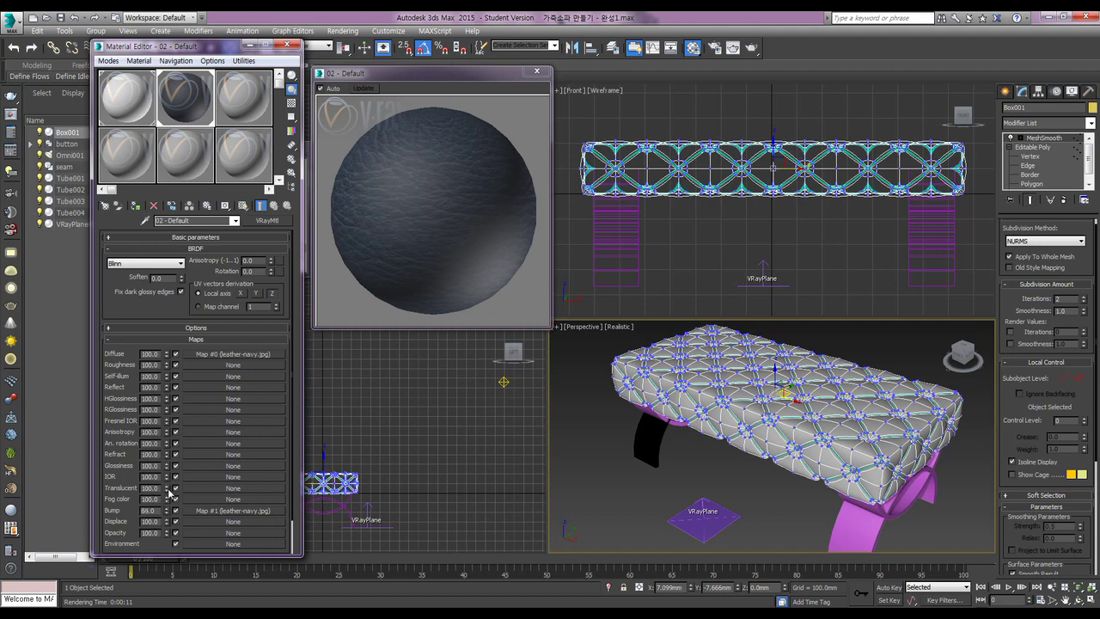
# - Set the cushion material's bump amount to 200 and test-render the perspective view
pyautogui.moveTo(167, 500)
pyautogui.mouseDown()
pyautogui.moveTo(167, 461)
pyautogui.moveTo(167, 490)
pyautogui.mouseUp()
pyautogui.moveTo(167, 505); pyautogui.dragTo(170, 492)
pyautogui.doubleClick(151, 509)
pyautogui.write('200')
pyautogui.press('Return')
pyautogui.click(817, 452)
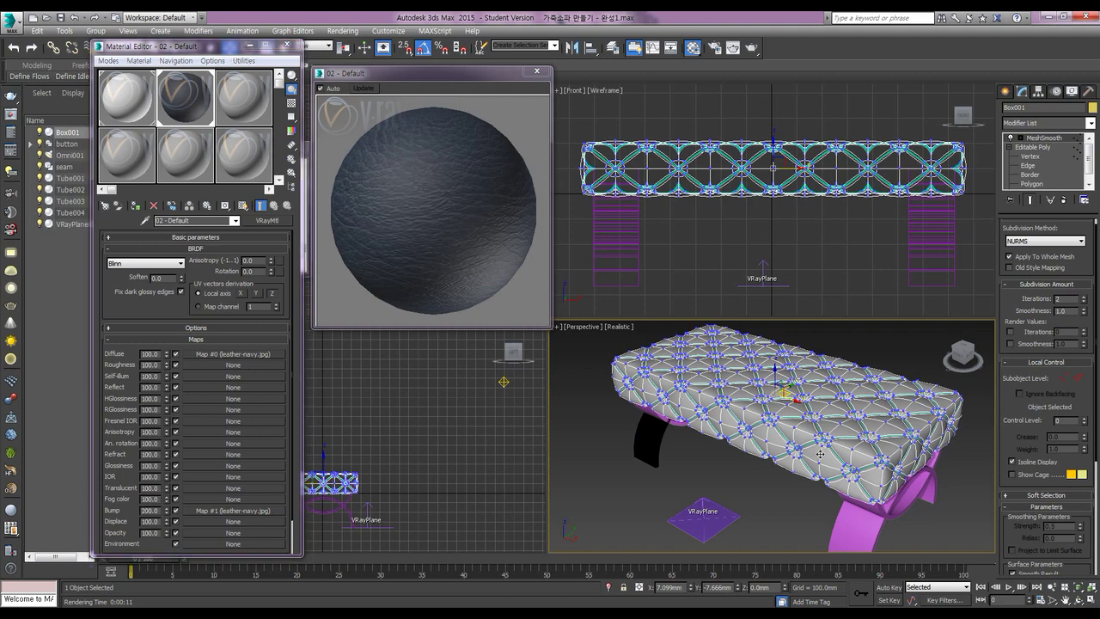
pyautogui.click(751, 47)
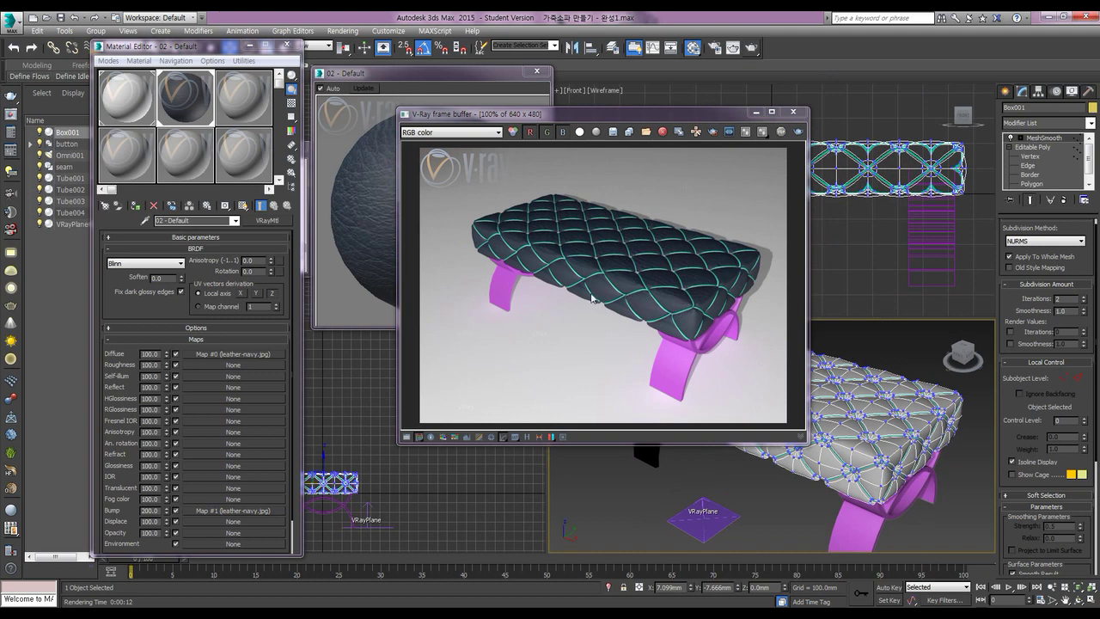
# - Set the cushion material's reflection glossiness to 0.1 and compare the sample with Fresnel reflections on and off, leaving them off
pyautogui.click(193, 238)
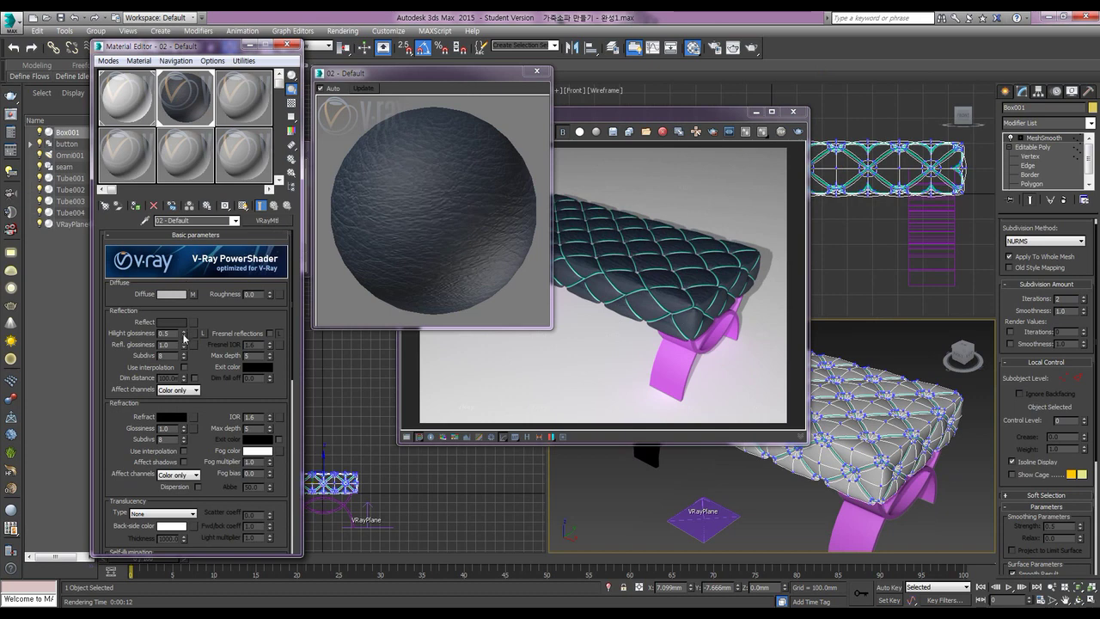
pyautogui.click(163, 345)
pyautogui.write('0.2')
pyautogui.press('Return')
pyautogui.click(269, 334)
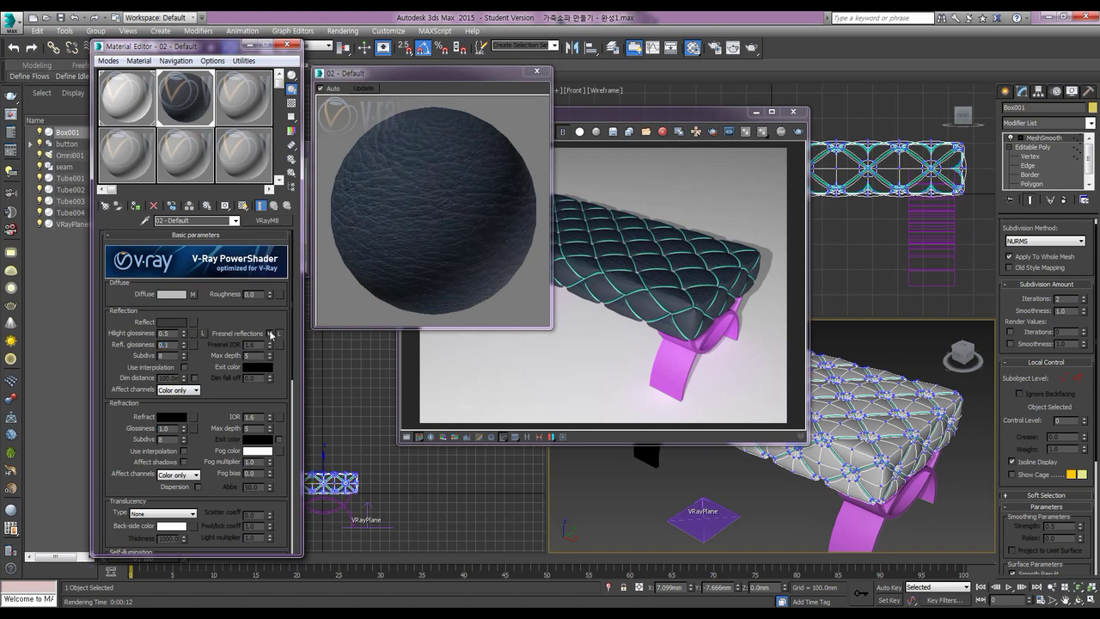
pyautogui.click(269, 334)
pyautogui.click(269, 334)
pyautogui.click(270, 334)
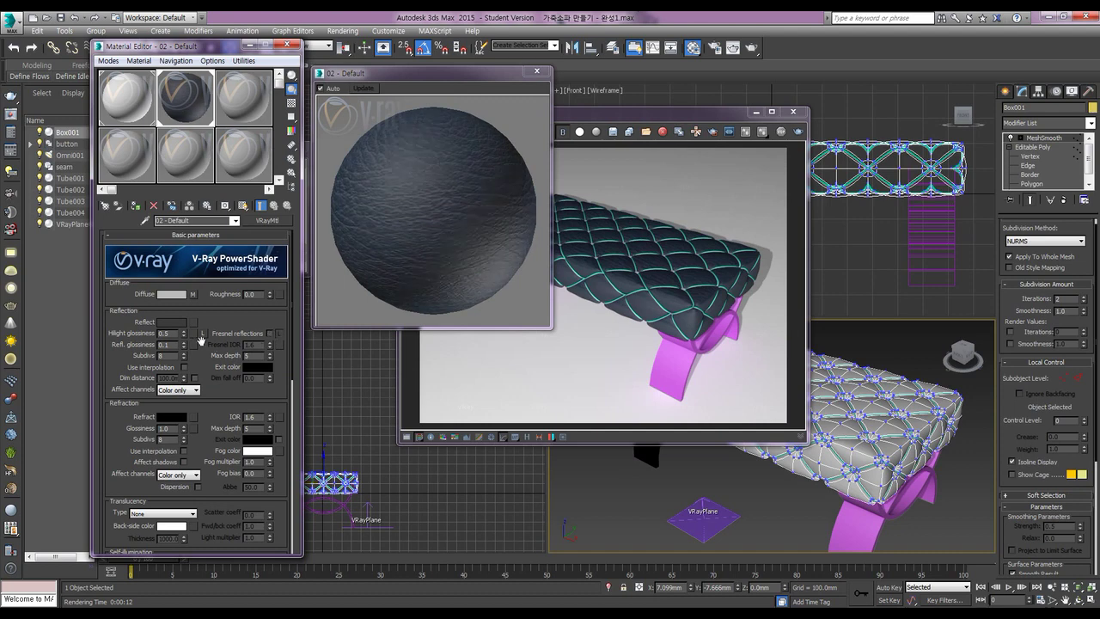
# - Adjust the cushion material's highlight glossiness to 0.55, compare it with Fresnel reflections toggled, and render the bench again
pyautogui.moveTo(182, 338); pyautogui.dragTo(184, 350)
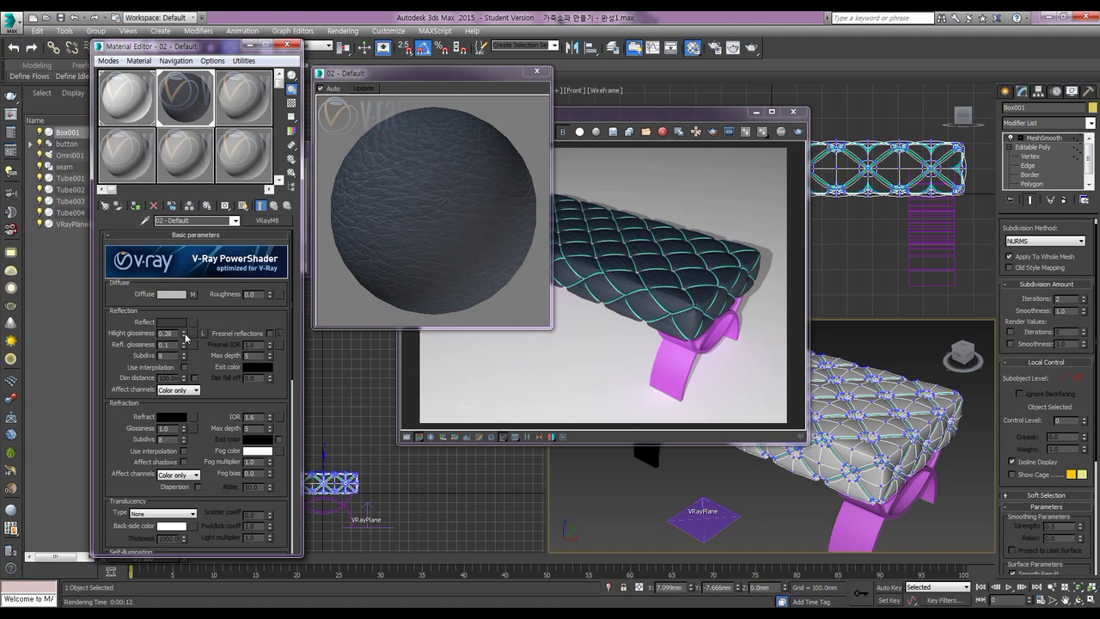
pyautogui.moveTo(183, 325); pyautogui.dragTo(186, 318)
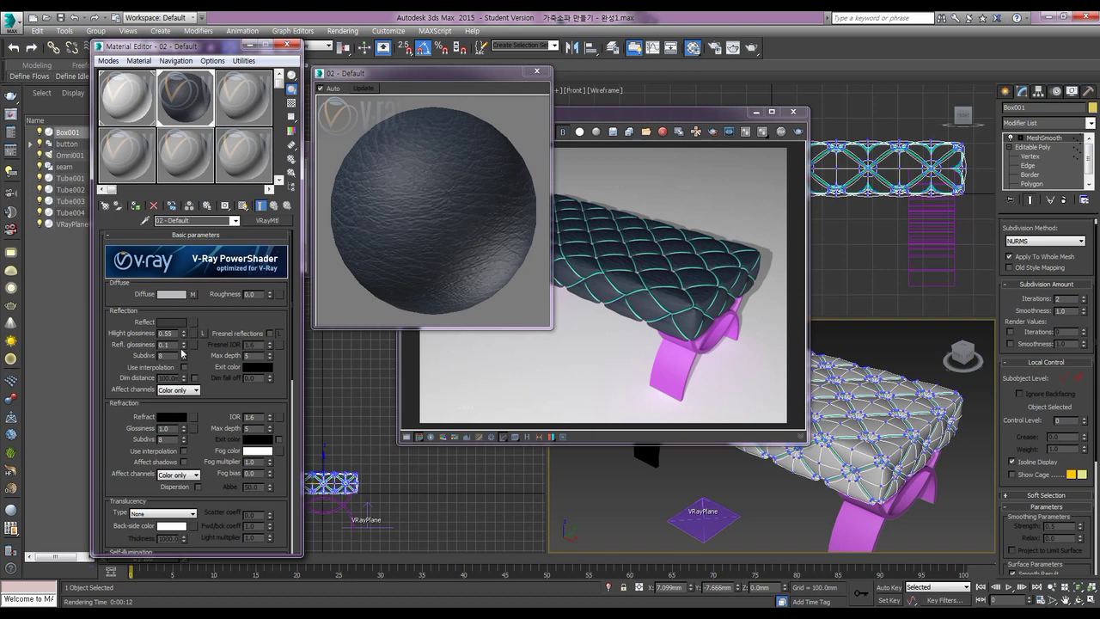
pyautogui.click(269, 333)
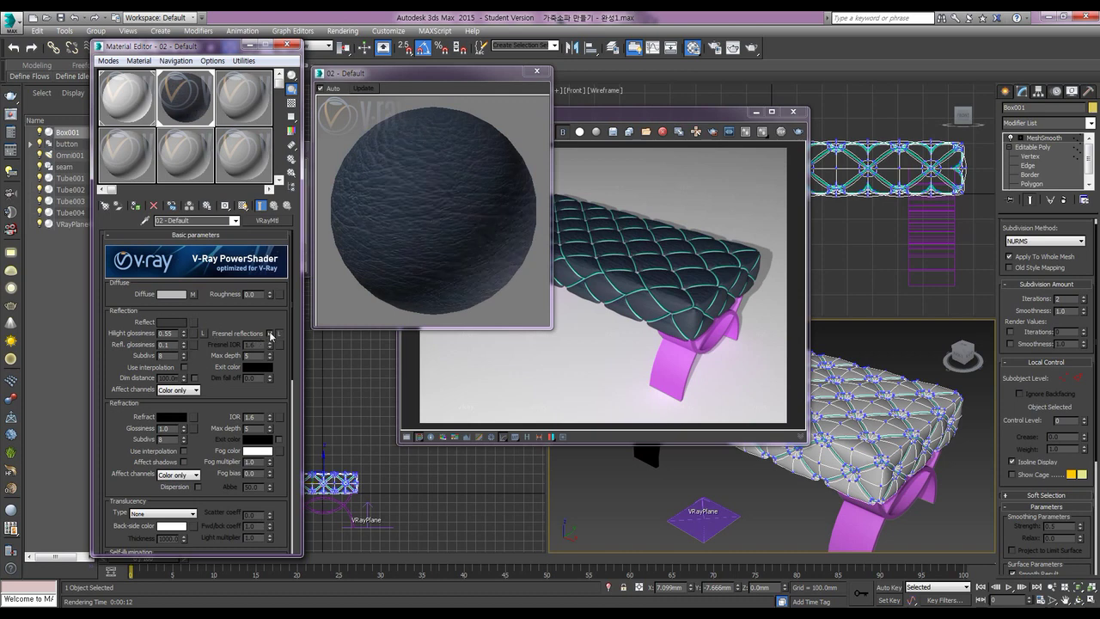
pyautogui.click(270, 333)
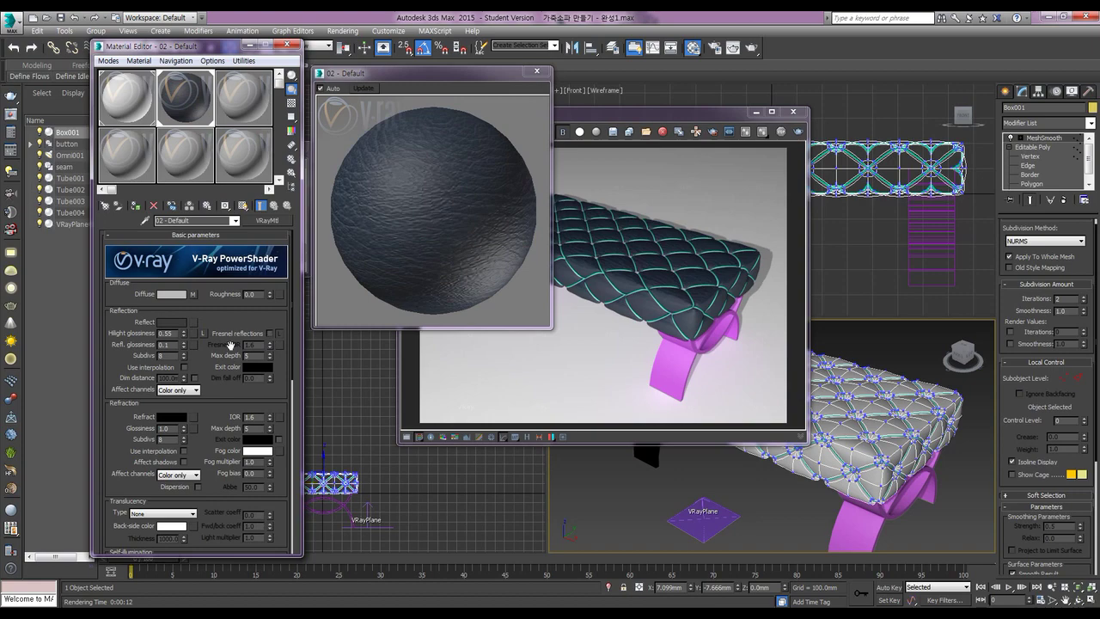
pyautogui.click(798, 131)
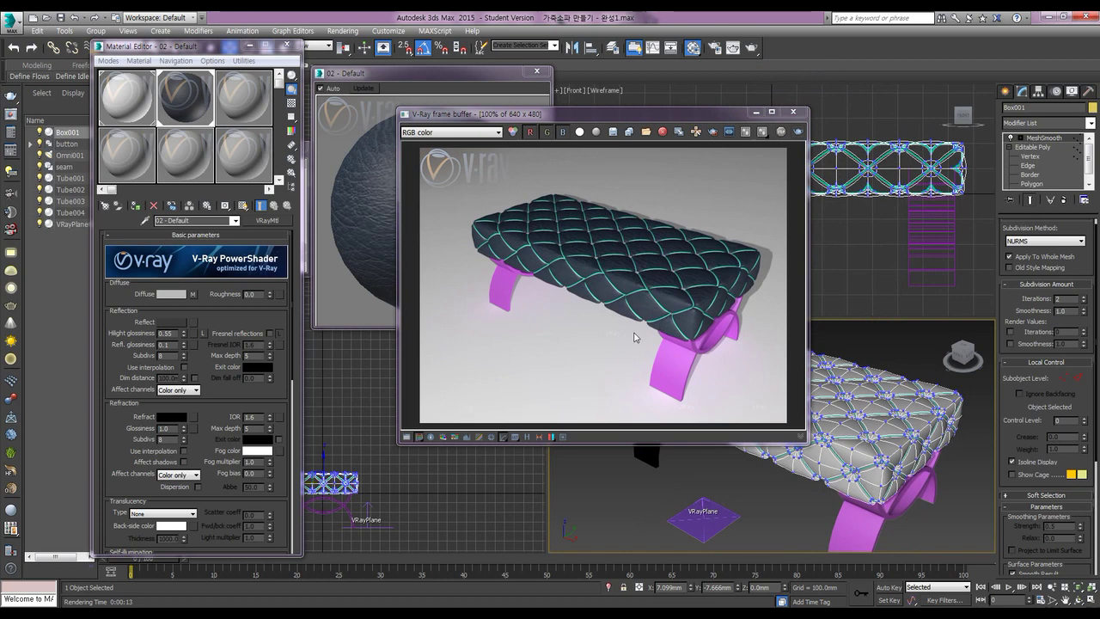
# - Add a UVW Map modifier to the cushion with box mapping and set its length, width and height to 100 mm
pyautogui.click(1031, 123)
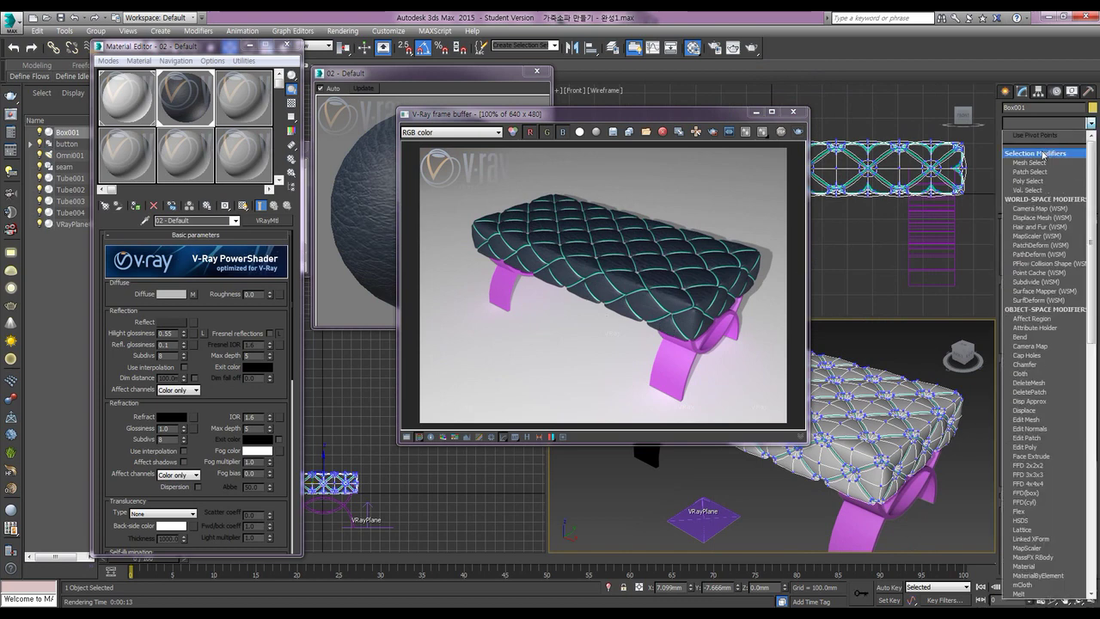
pyautogui.press('u')
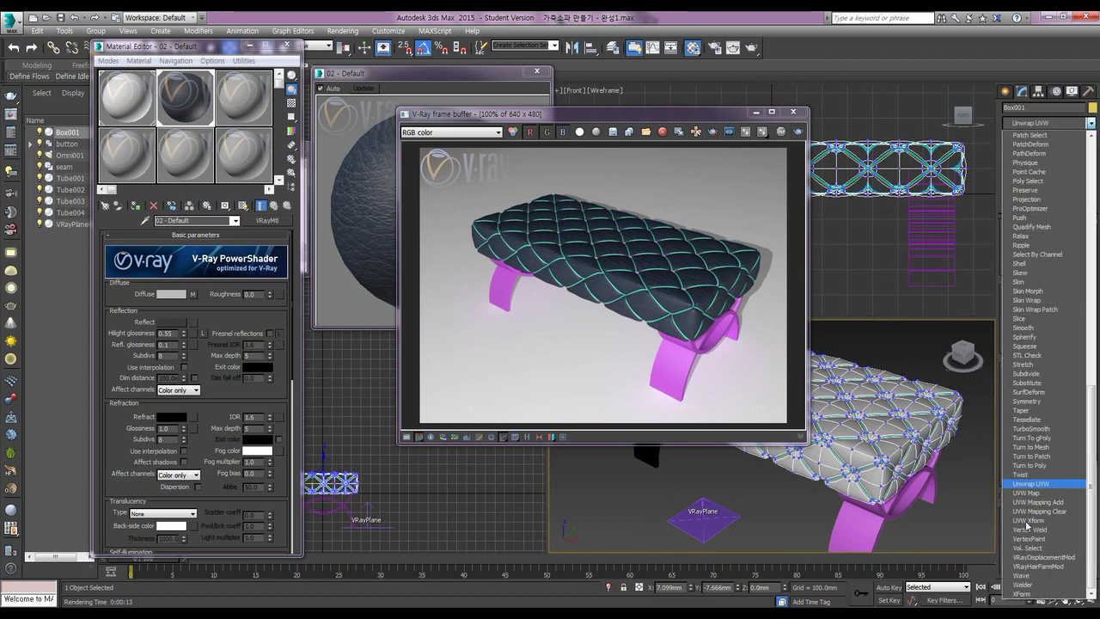
pyautogui.click(1031, 493)
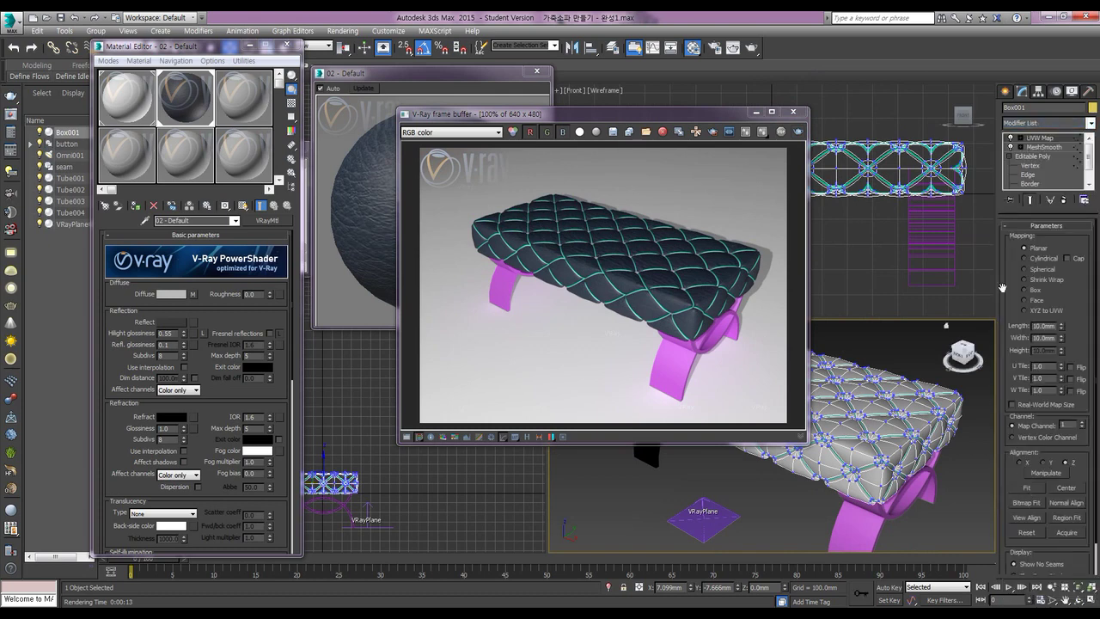
pyautogui.click(1034, 290)
pyautogui.doubleClick(1051, 325)
pyautogui.write('100')
pyautogui.press('Tab')
pyautogui.write('100')
pyautogui.press('Tab')
pyautogui.write('100')
pyautogui.press('Return')
# - Render a close-up of the cushion's tufts to check the leather texture and close the enlarged material sample preview
pyautogui.click(795, 132)
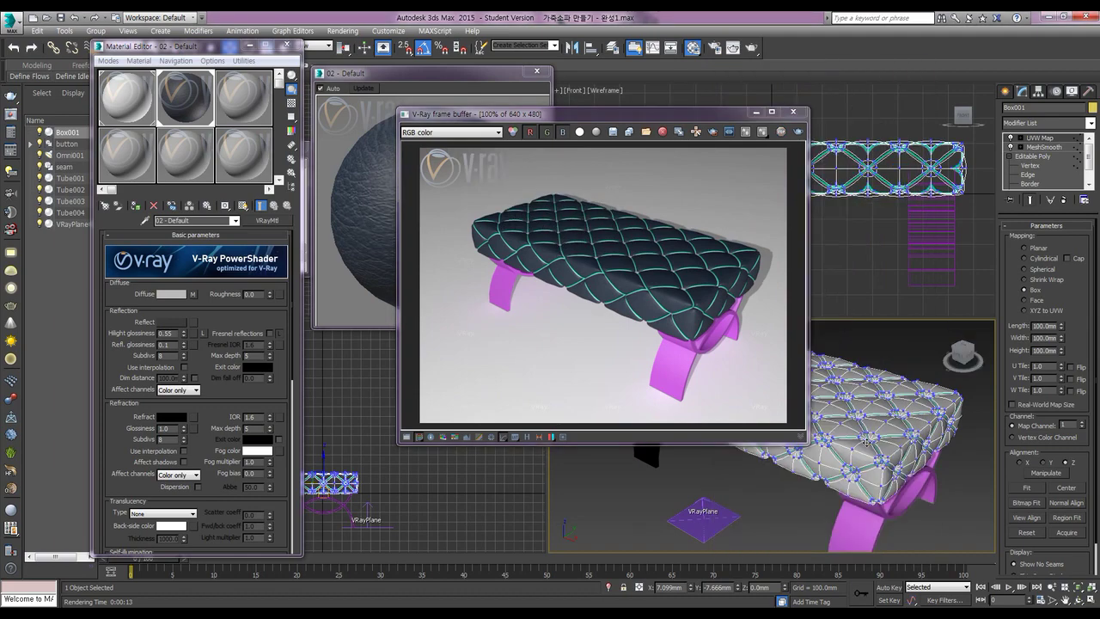
pyautogui.scroll(6, 866, 441)
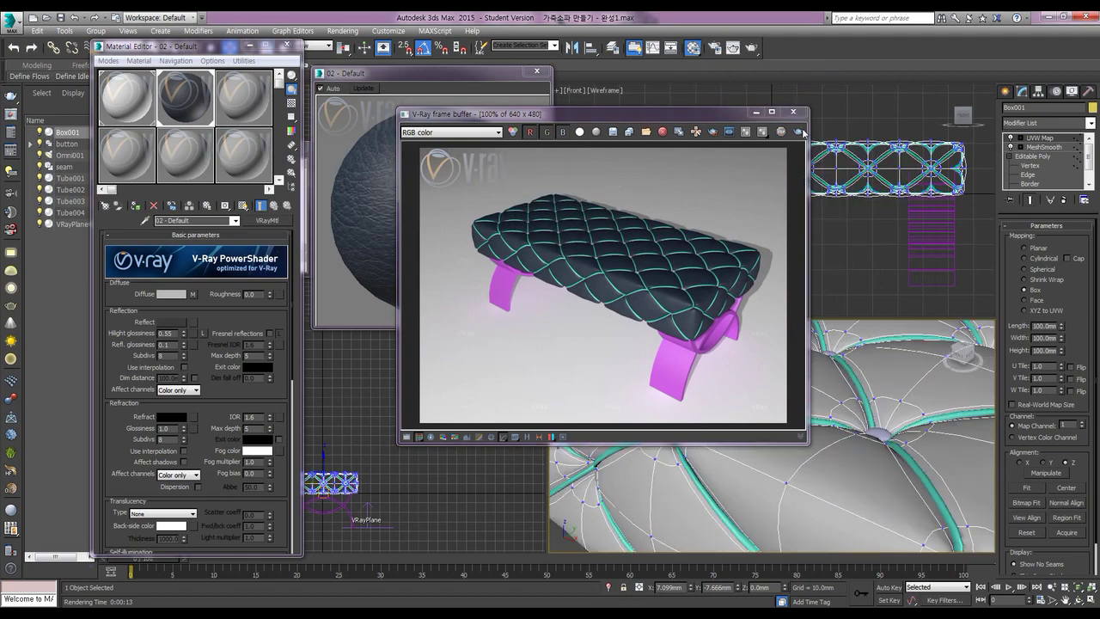
pyautogui.click(800, 132)
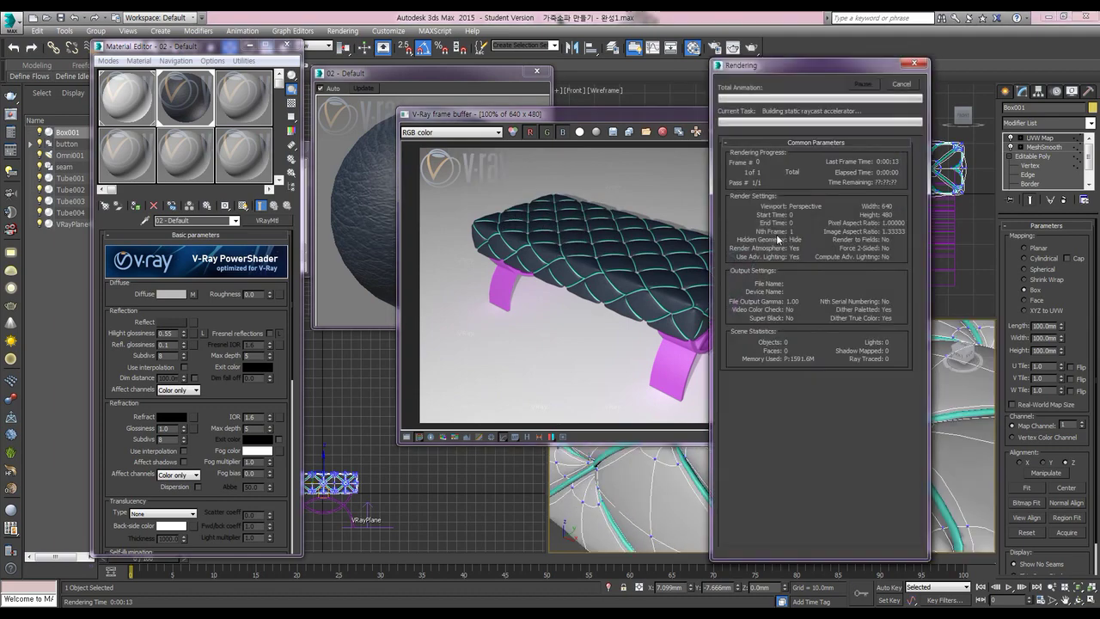
pyautogui.click(540, 79)
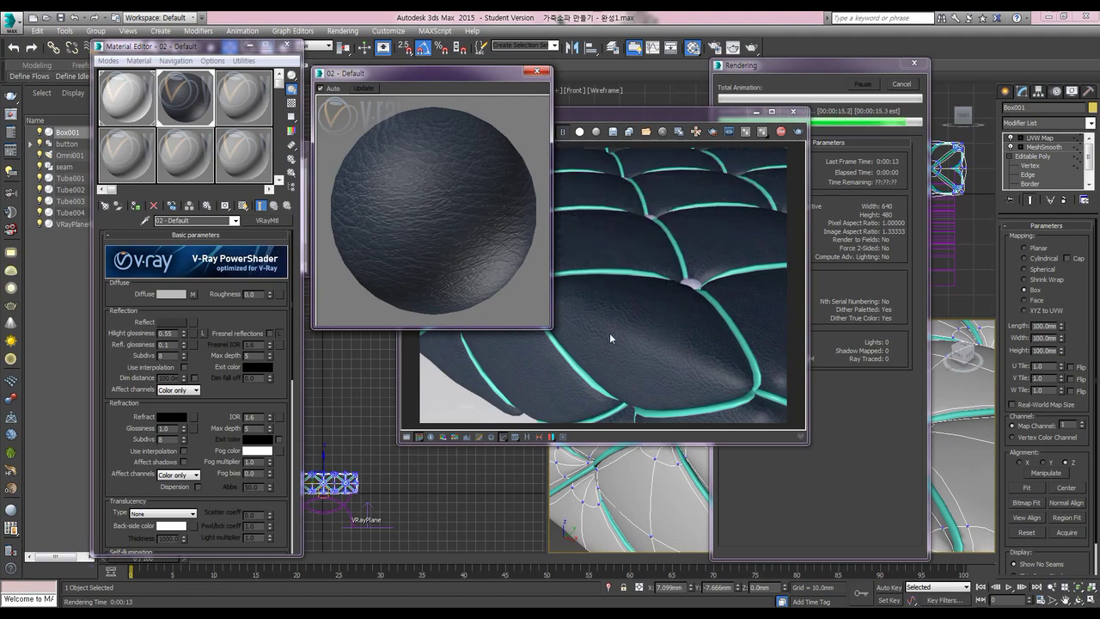
pyautogui.click(538, 72)
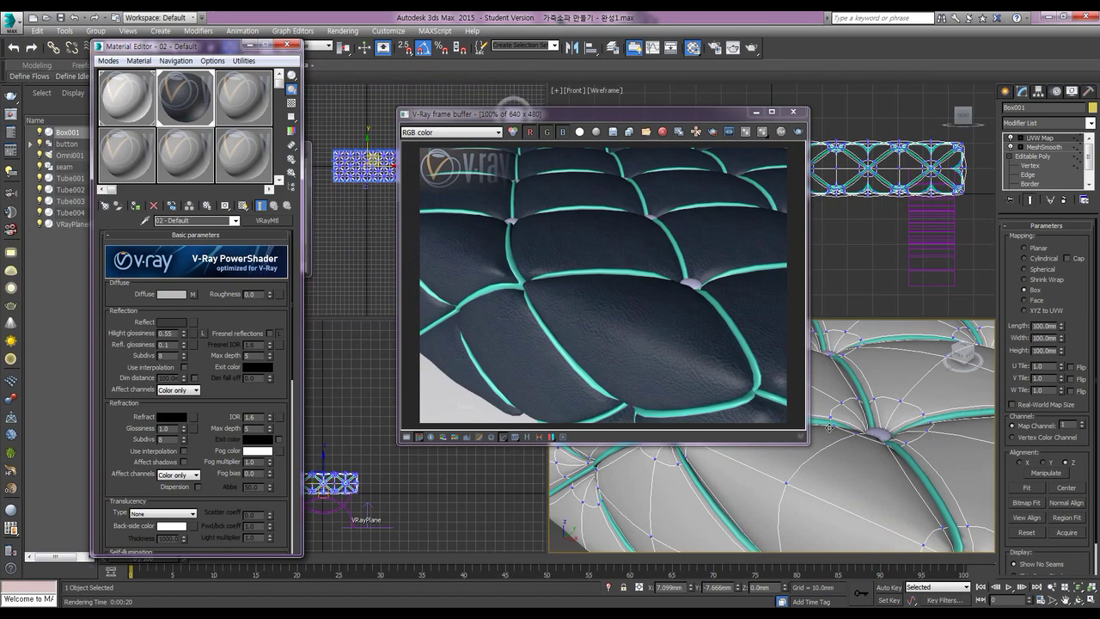
# - Select the seam object and paste a copy of the cushion's VRayMtl into the third sample material
pyautogui.click(857, 382)
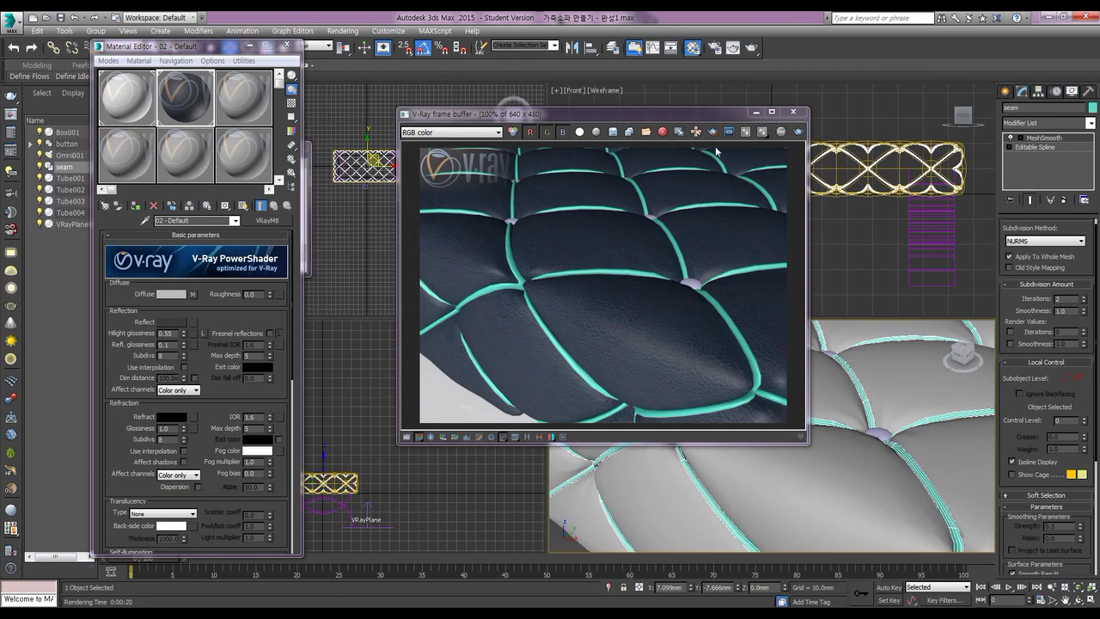
pyautogui.moveTo(697, 119); pyautogui.dragTo(566, 86)
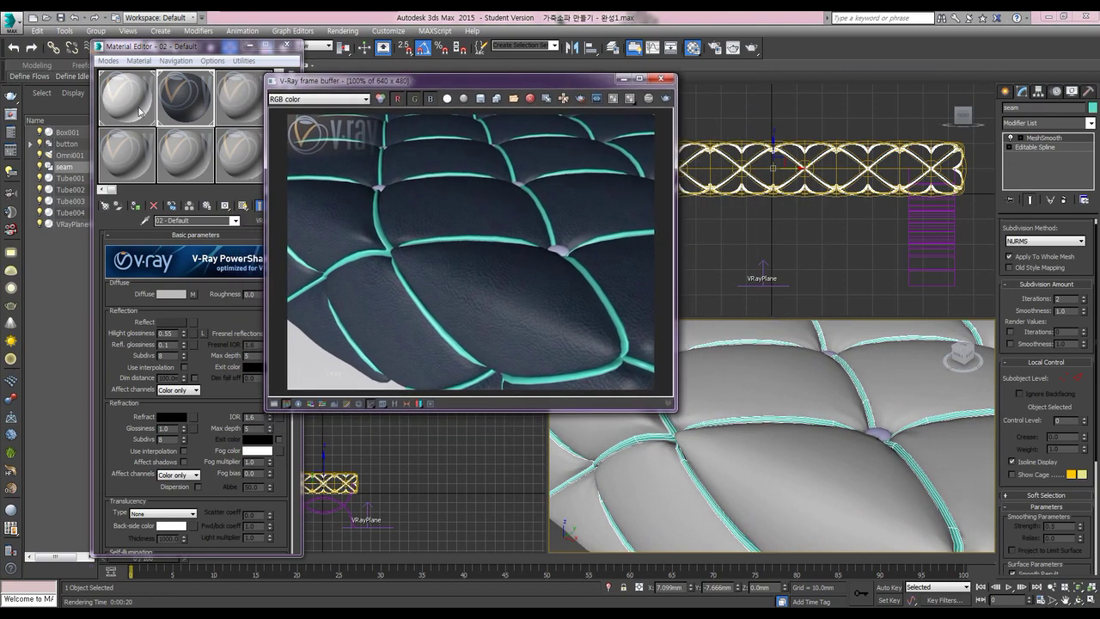
pyautogui.click(214, 50)
pyautogui.moveTo(211, 50); pyautogui.dragTo(146, 54)
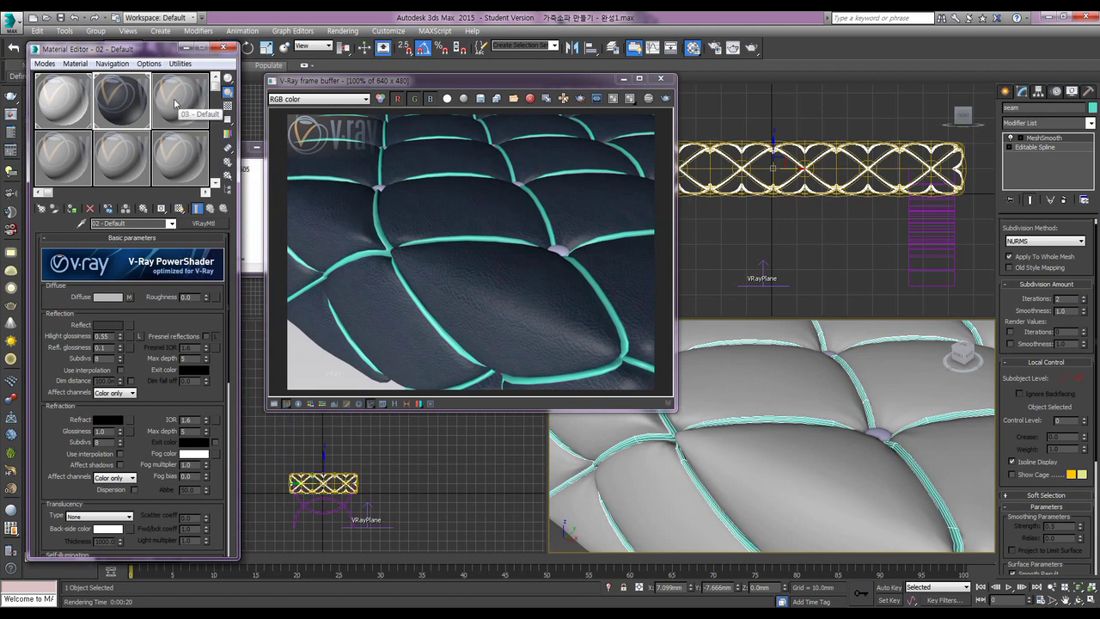
pyautogui.rightClick(199, 226)
pyautogui.click(227, 244)
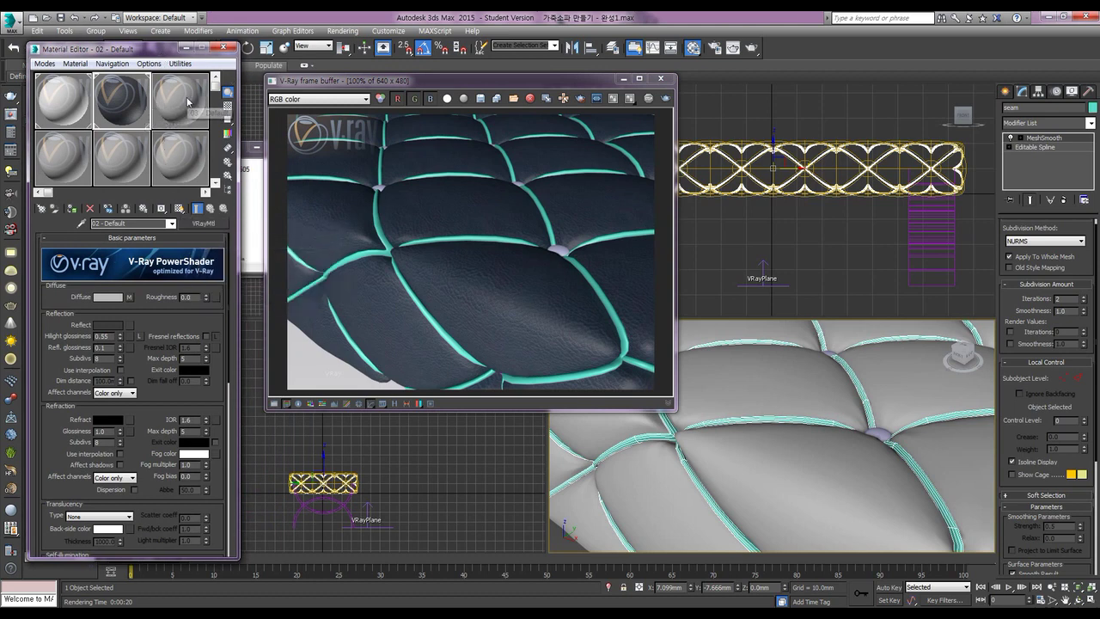
pyautogui.click(191, 127)
pyautogui.rightClick(207, 223)
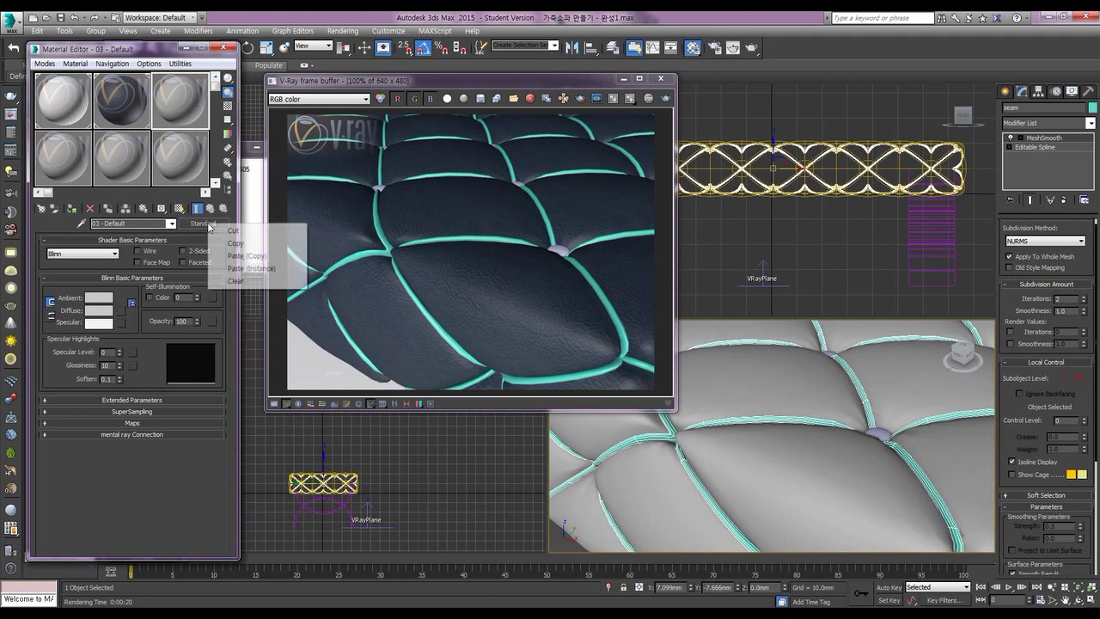
pyautogui.click(239, 256)
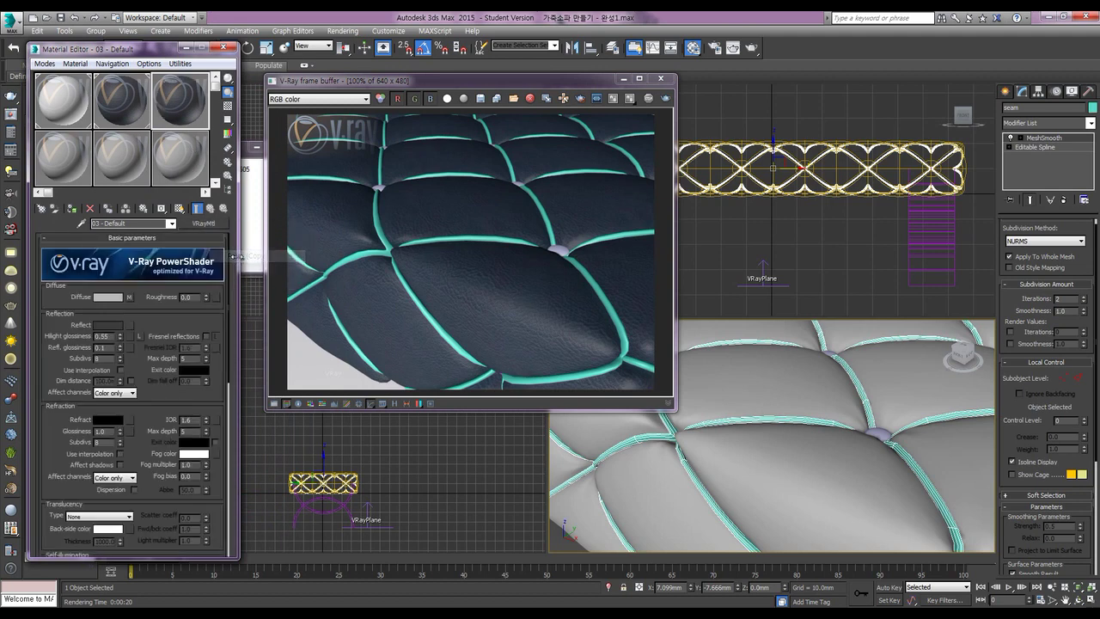
# - Clear the bump map from the third sample material and assign the material to the seam
pyautogui.click(152, 240)
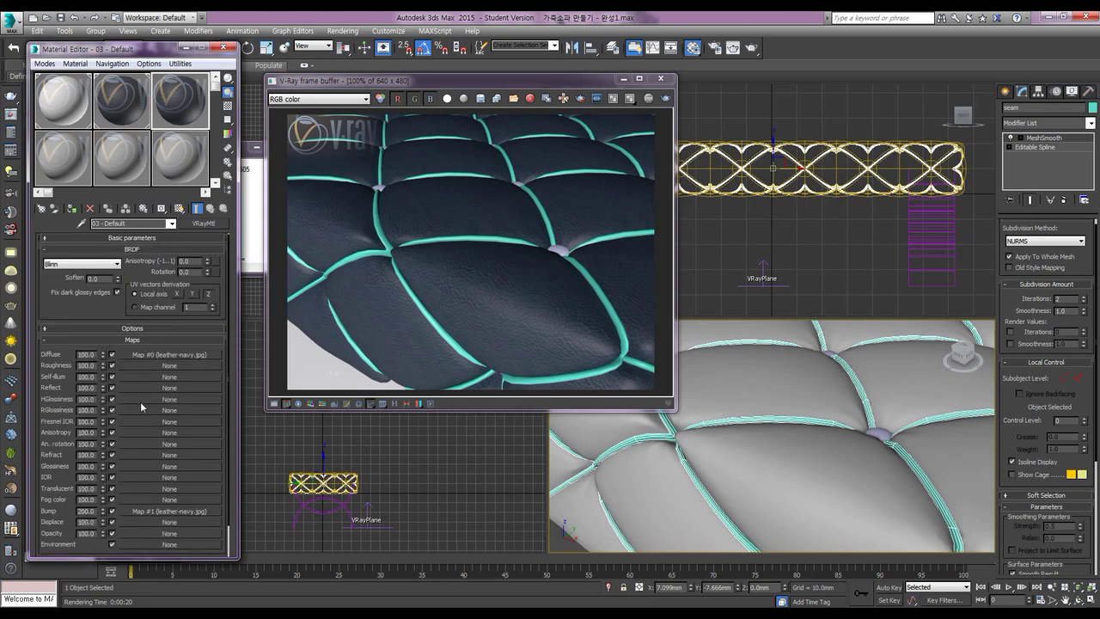
pyautogui.rightClick(174, 518)
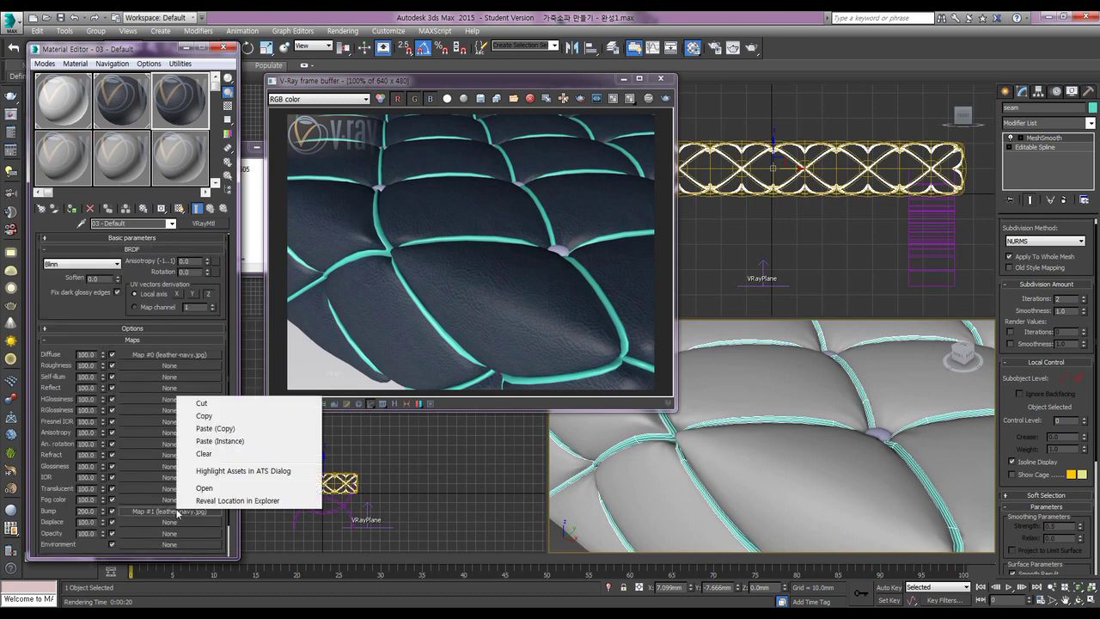
pyautogui.click(208, 455)
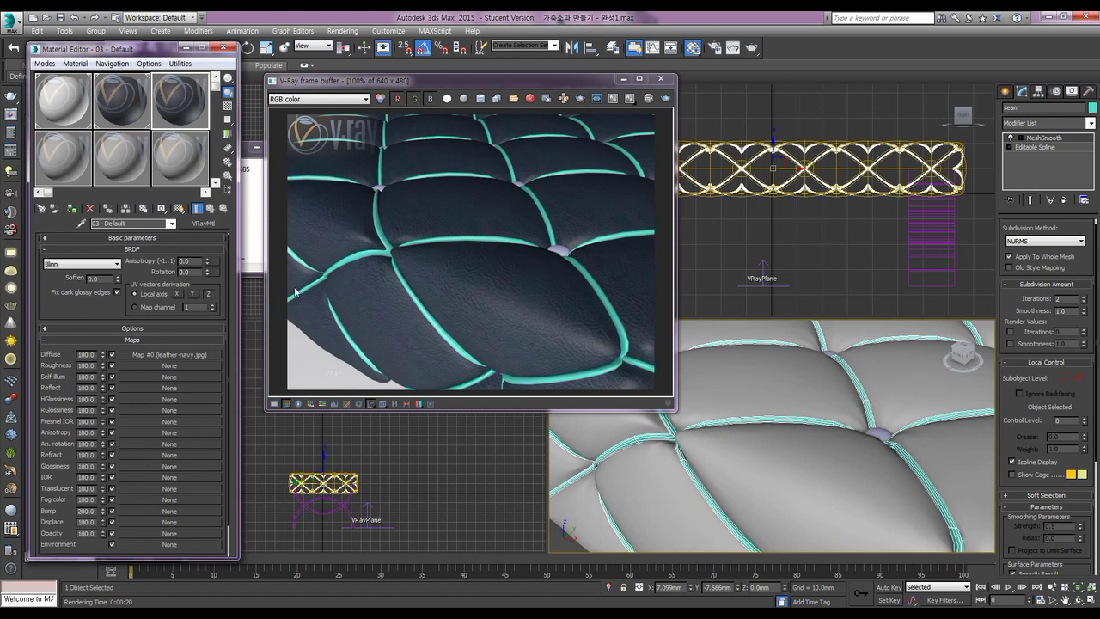
pyautogui.click(72, 209)
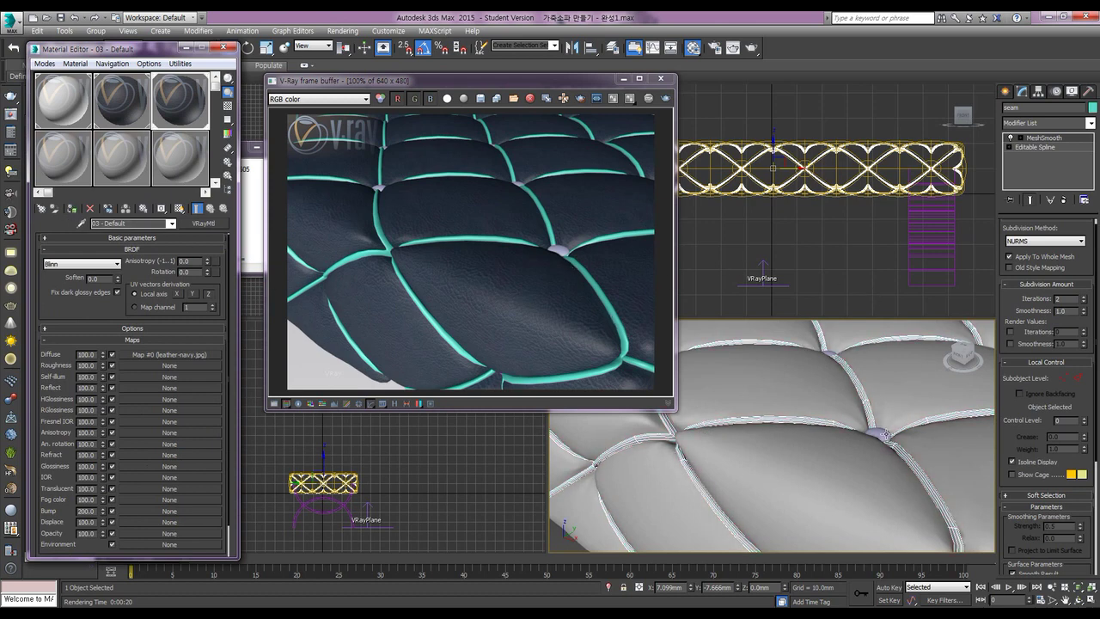
# - Assign the second sample material to the cushion's buttons and render the close-up of the tufts
pyautogui.click(883, 434)
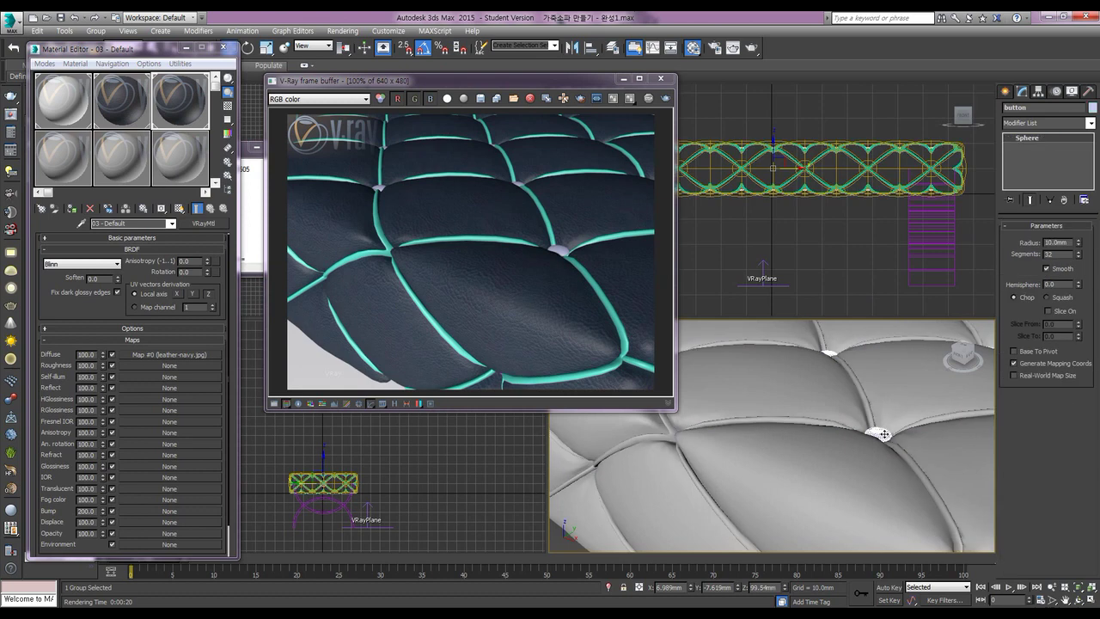
pyautogui.click(123, 117)
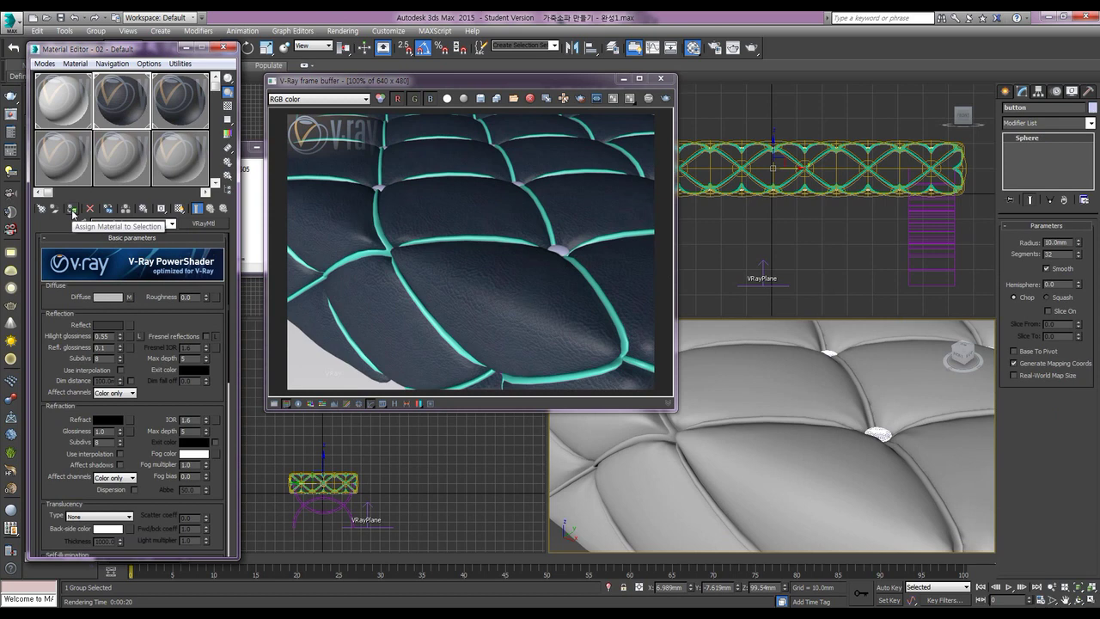
pyautogui.click(73, 208)
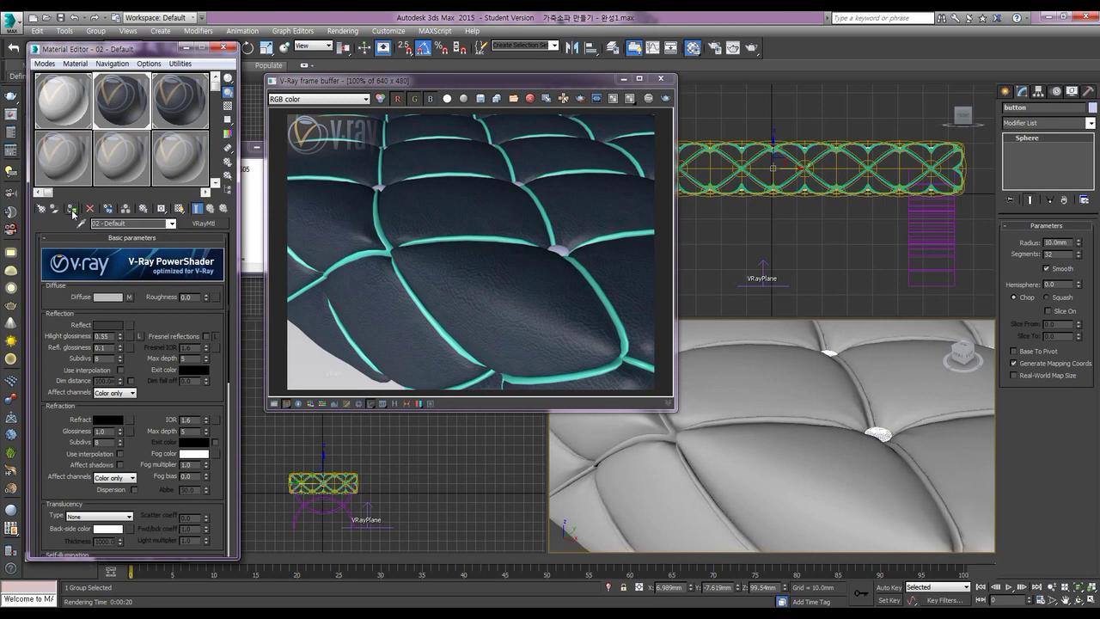
pyautogui.click(666, 99)
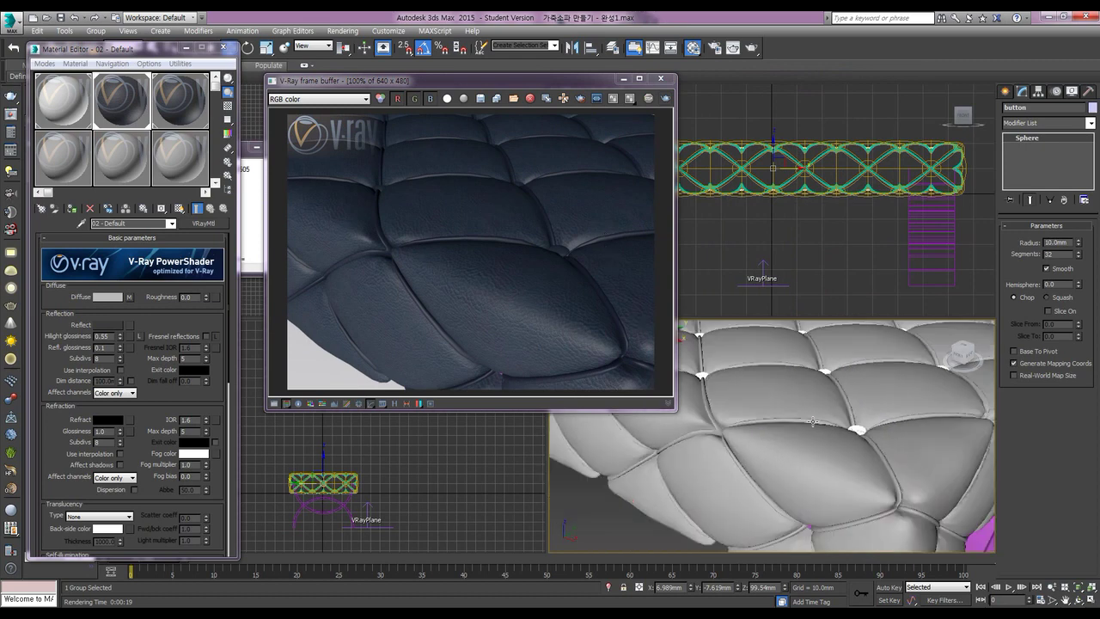
# - Render a wider perspective view that shows the whole bench with its legs
pyautogui.scroll(-5, 812, 422)
pyautogui.keyDown('alt'); pyautogui.moveTo(812, 422); pyautogui.dragTo(835, 470, button='middle'); pyautogui.keyUp('alt')
pyautogui.scroll(3, 853, 479)
pyautogui.click(667, 98)
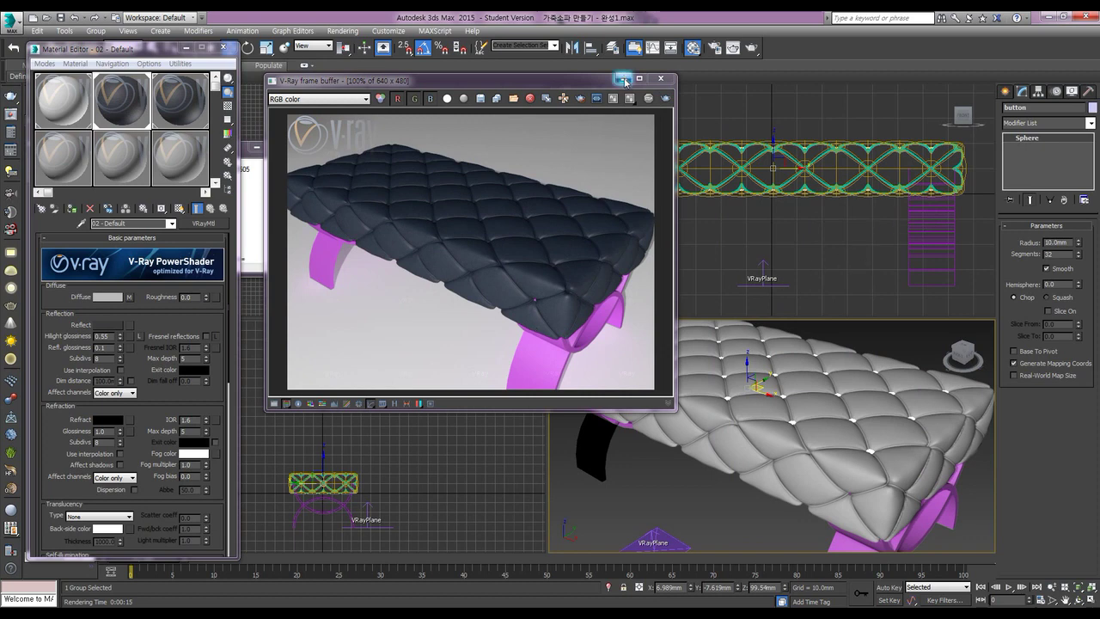
# - Select the four curved leg objects in the side view, scale them down slightly and uniformly, and render the perspective view
pyautogui.scroll(3, 332, 510)
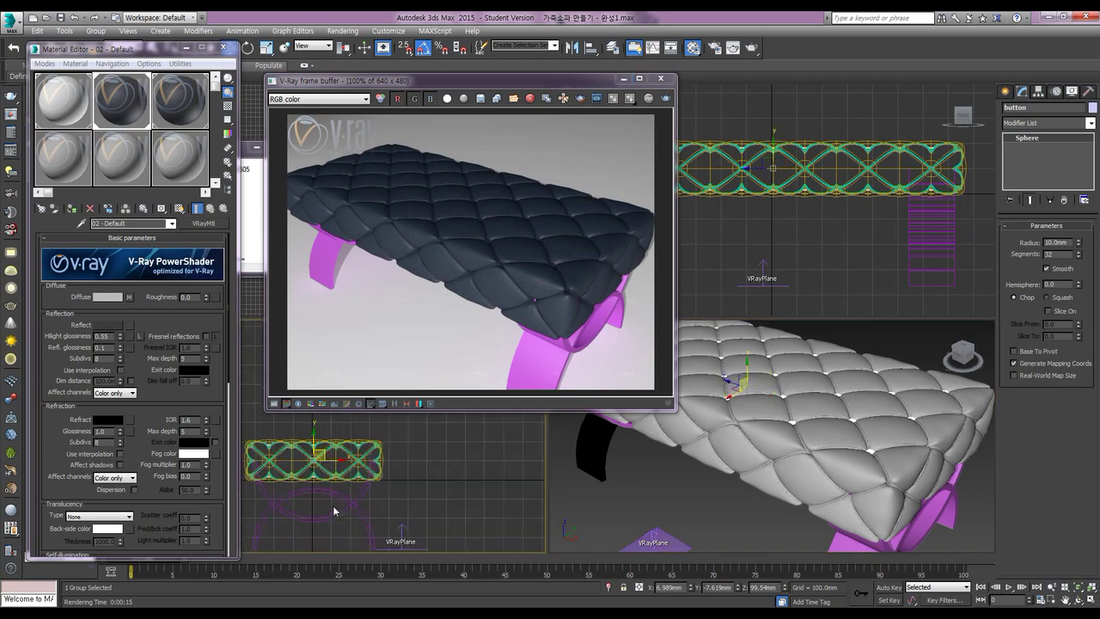
pyautogui.scroll(4, 335, 504)
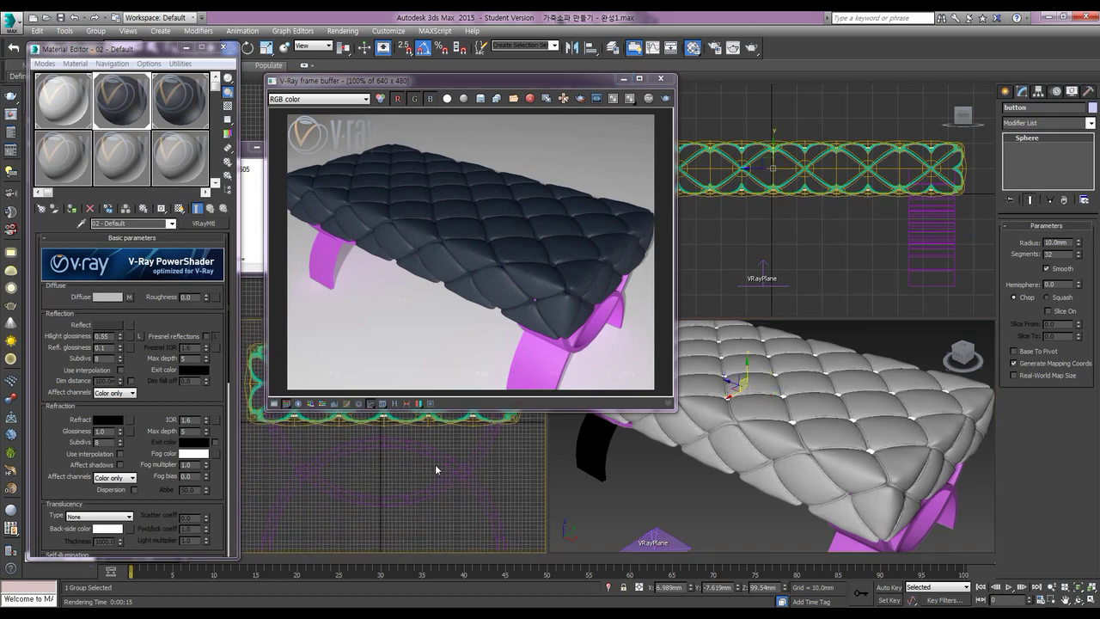
pyautogui.hotkey('alt', 'w')
pyautogui.click(623, 78)
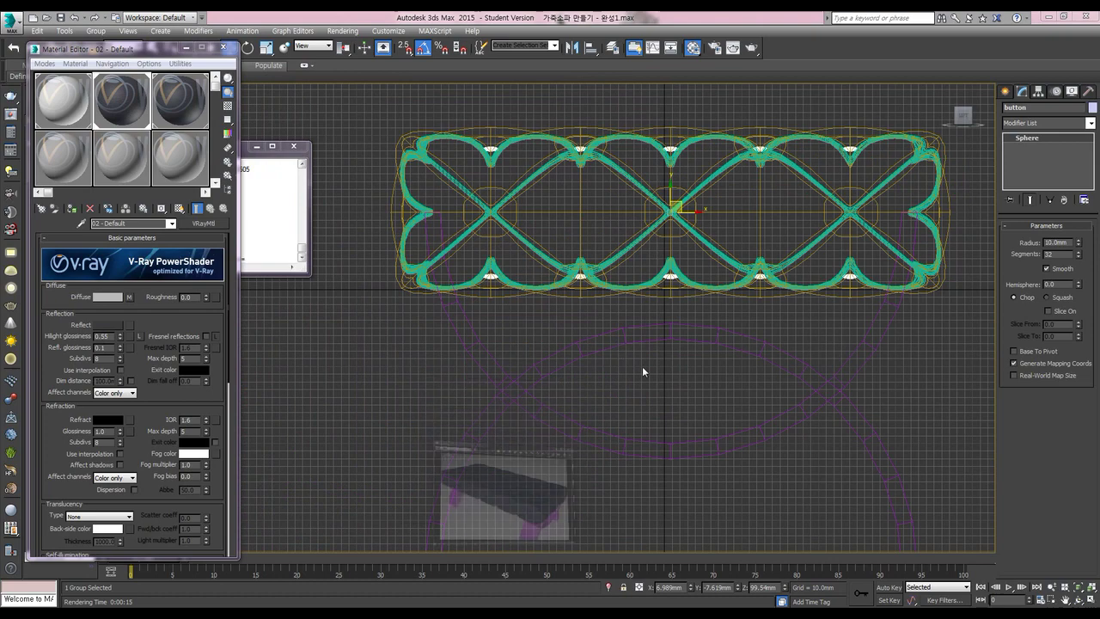
pyautogui.click(920, 449)
pyautogui.moveTo(936, 469); pyautogui.dragTo(458, 344)
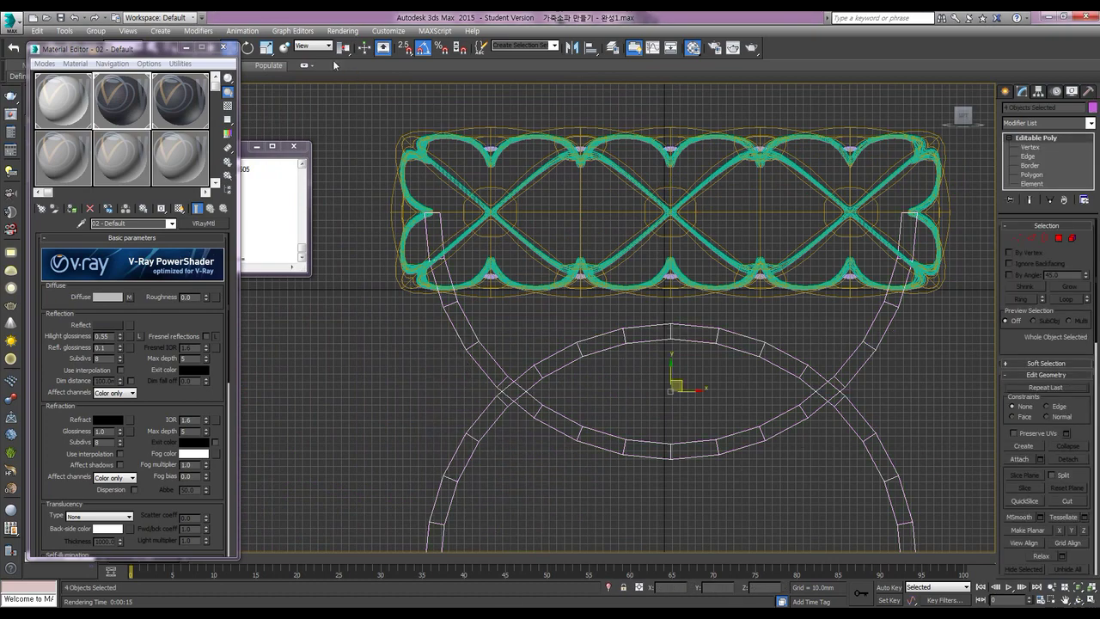
pyautogui.click(269, 49)
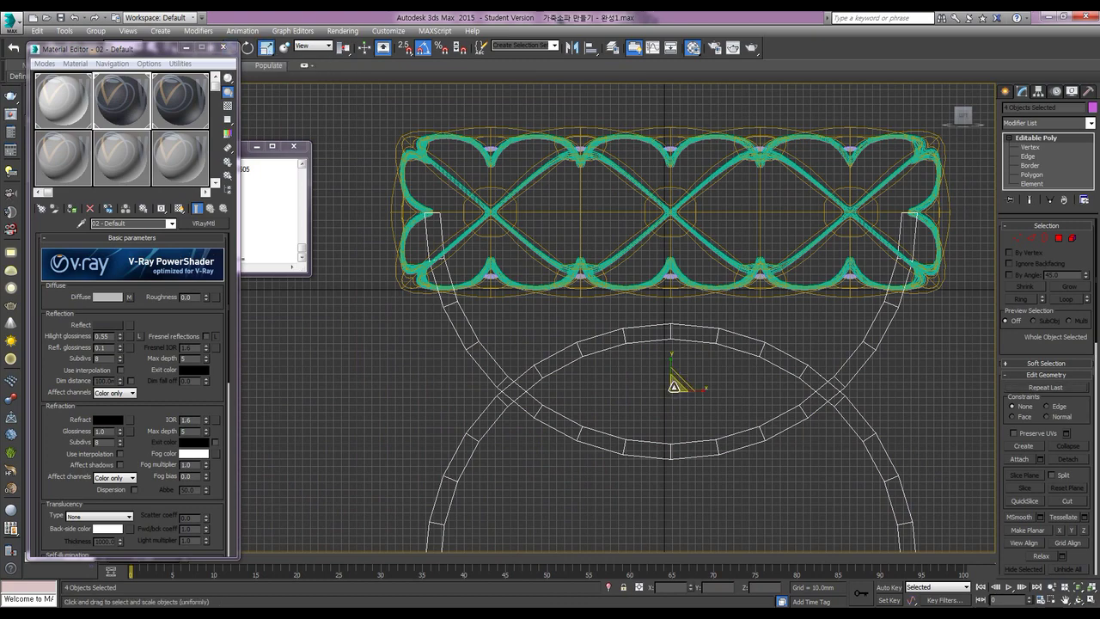
pyautogui.moveTo(673, 387); pyautogui.dragTo(672, 386)
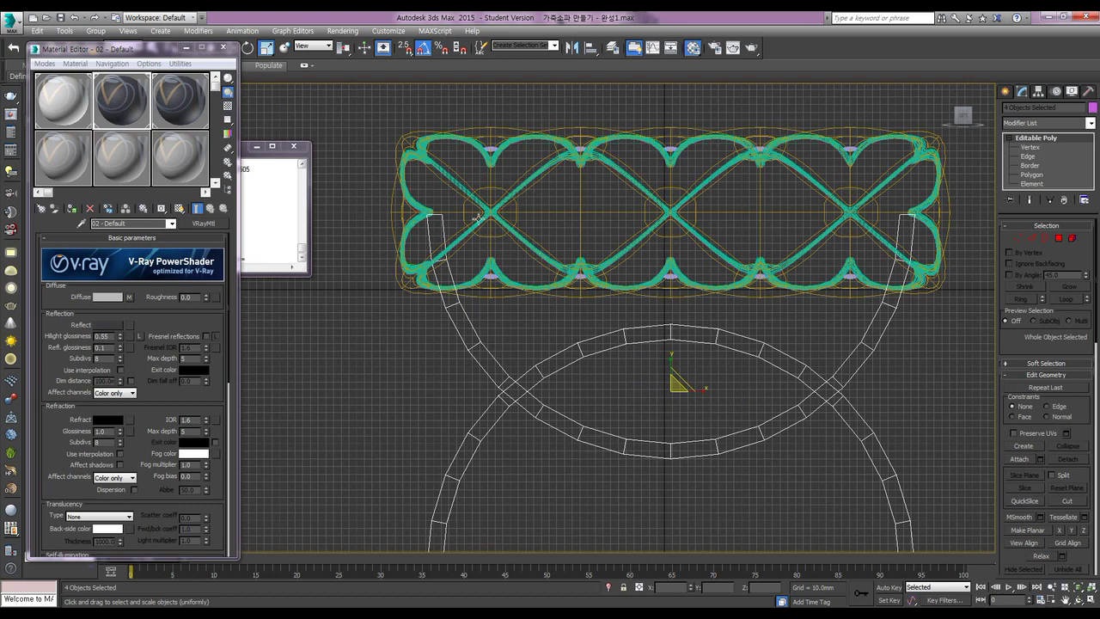
pyautogui.hotkey('alt', 'w')
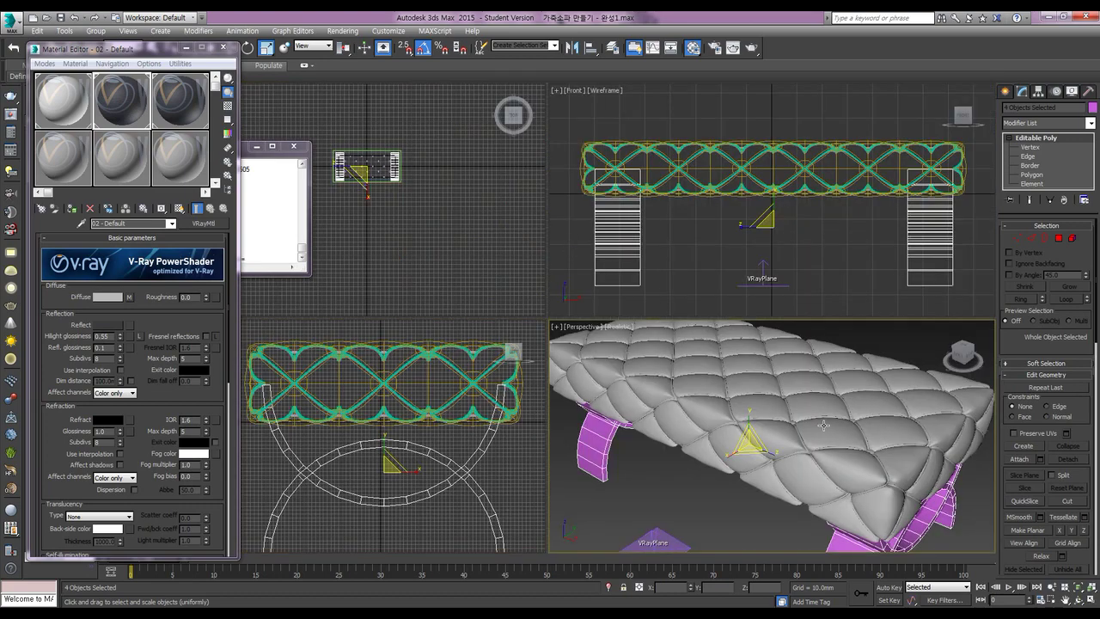
pyautogui.hotkey('shift', 'q')
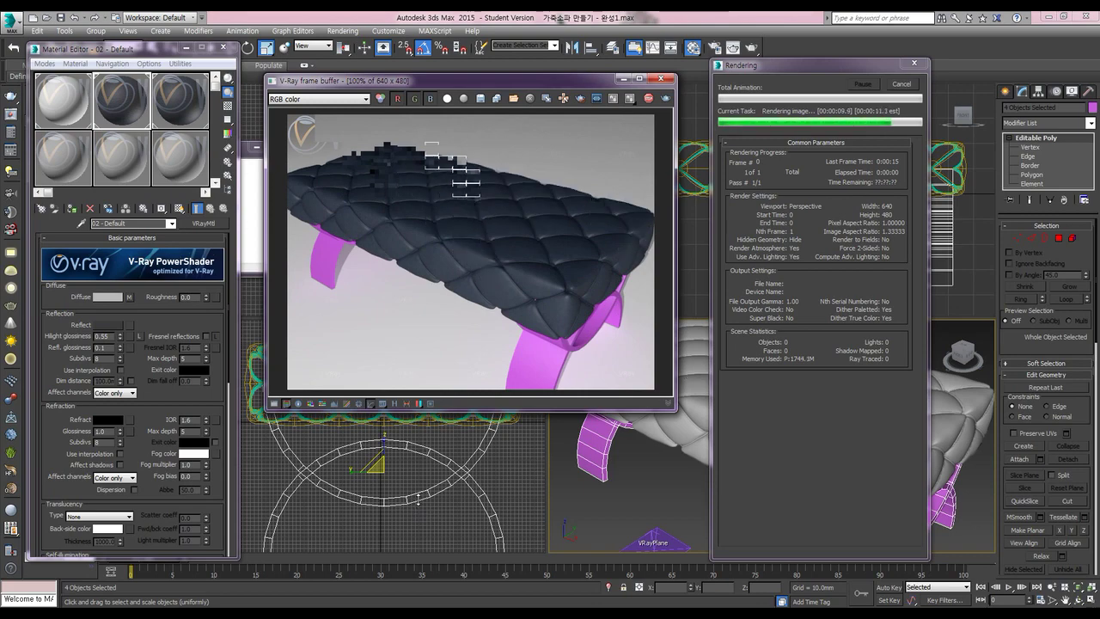
# - Scale the selected legs down uniformly a little more in the side view and render the perspective view again
pyautogui.click(384, 468)
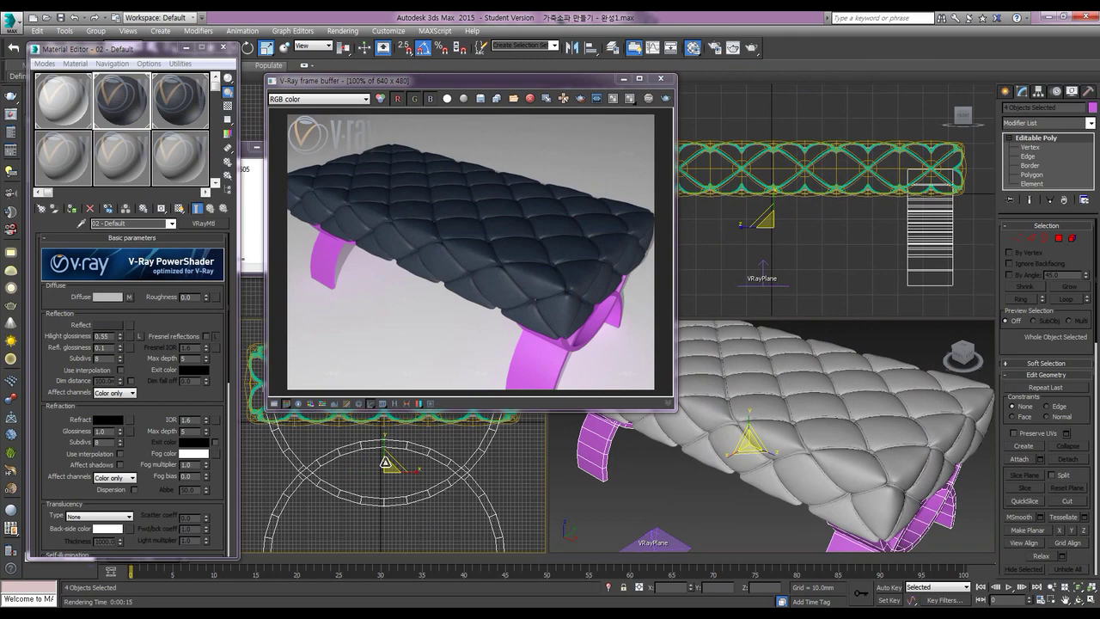
pyautogui.hotkey('alt', 'w')
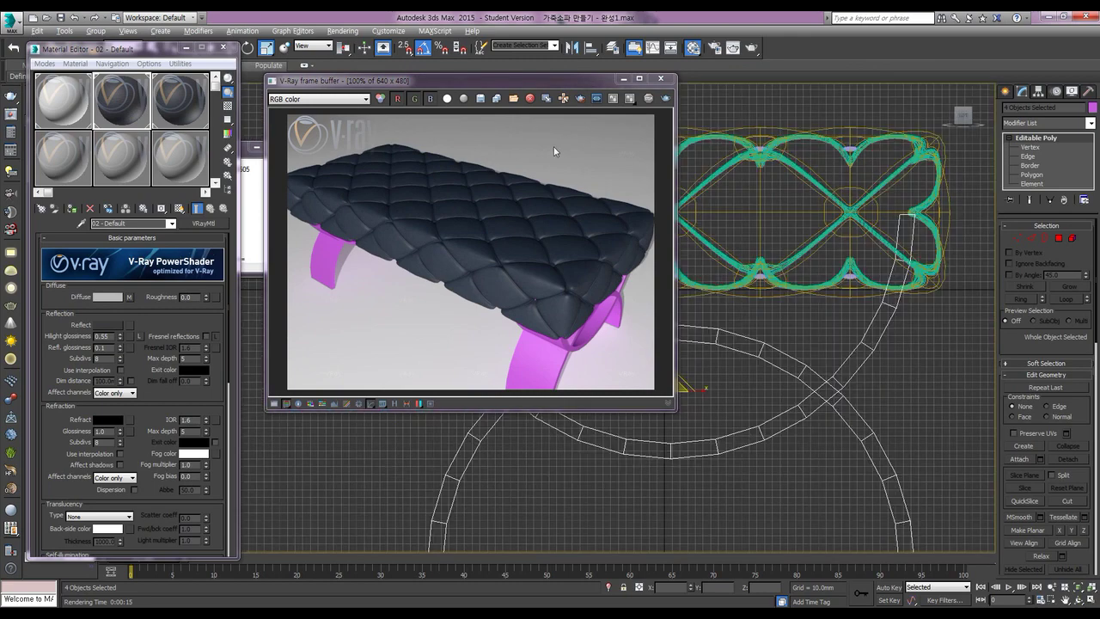
pyautogui.click(623, 79)
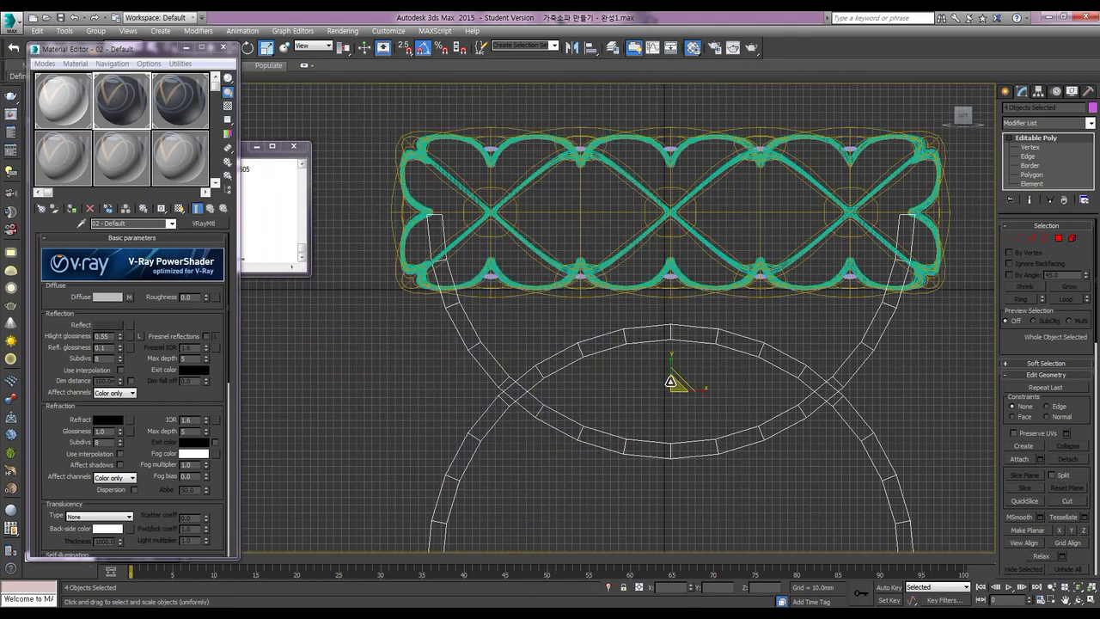
pyautogui.moveTo(670, 382); pyautogui.dragTo(671, 384)
pyautogui.hotkey('alt', 'w')
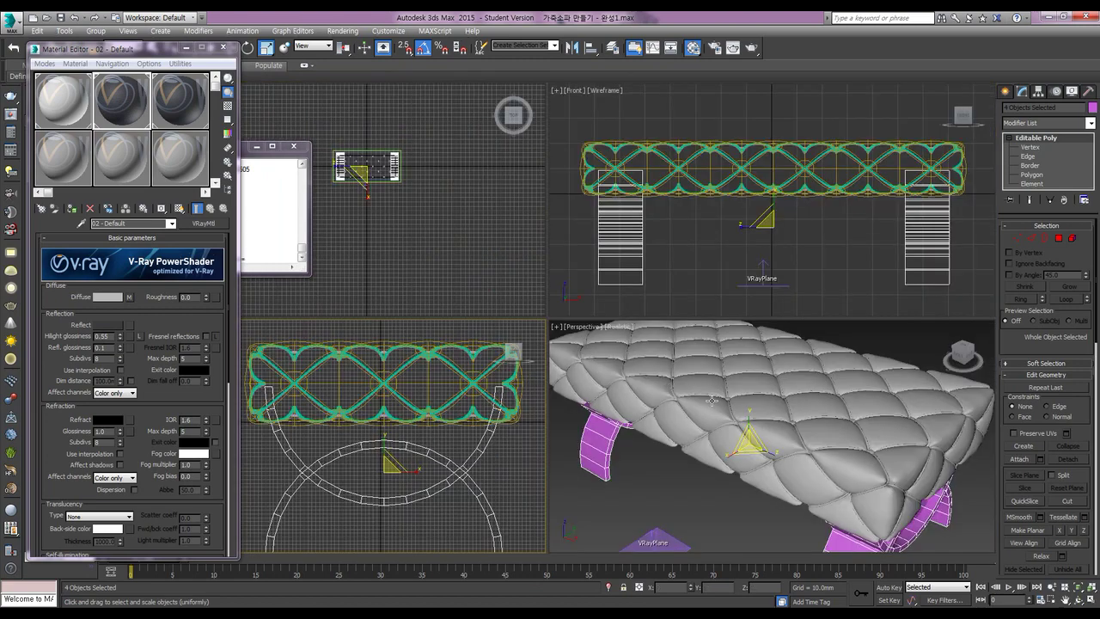
pyautogui.middleClick(771, 412)
pyautogui.hotkey('shift', 'q')
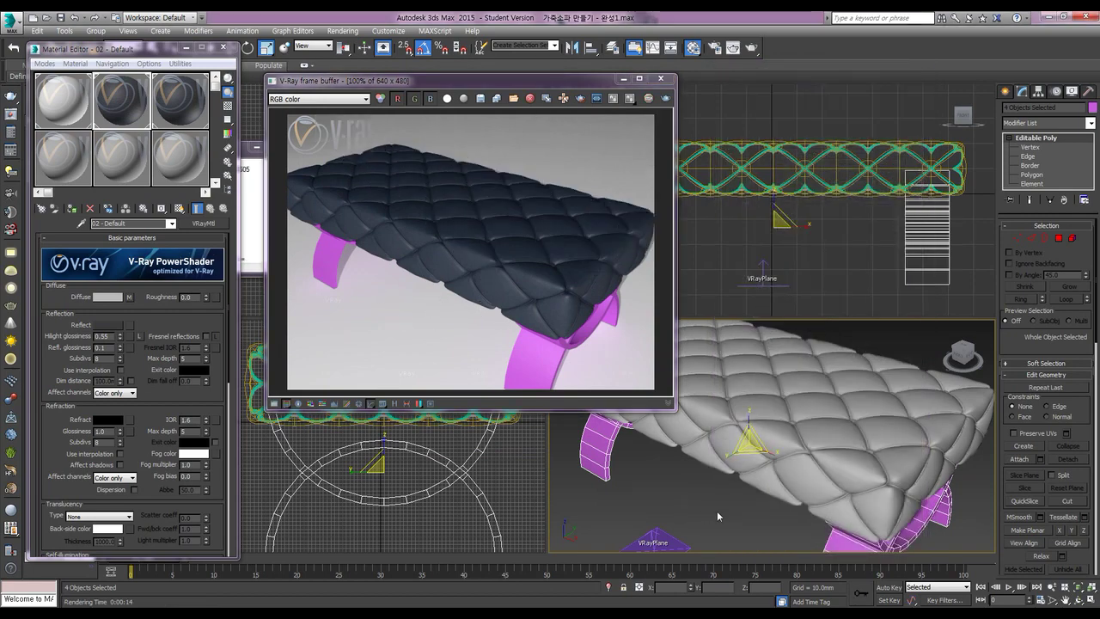
# - Assign the fourth sample material to the four legs and change its type to VRayMtl
pyautogui.keyDown('alt'); pyautogui.moveTo(775, 484); pyautogui.dragTo(782, 436, button='middle'); pyautogui.keyUp('alt')
pyautogui.press('w')
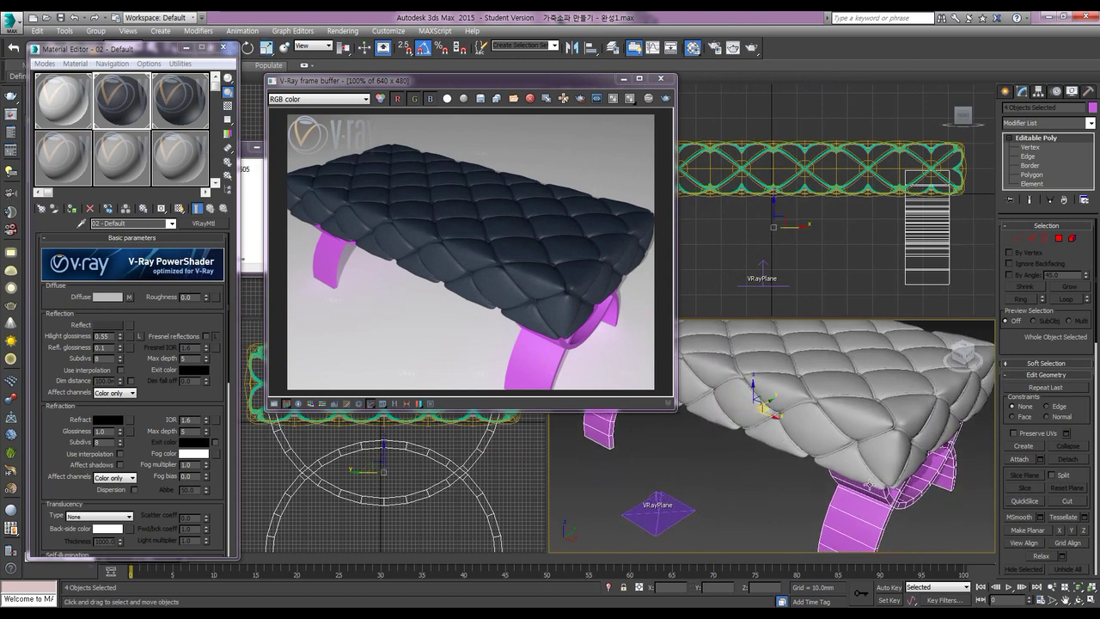
pyautogui.click(69, 181)
pyautogui.click(71, 208)
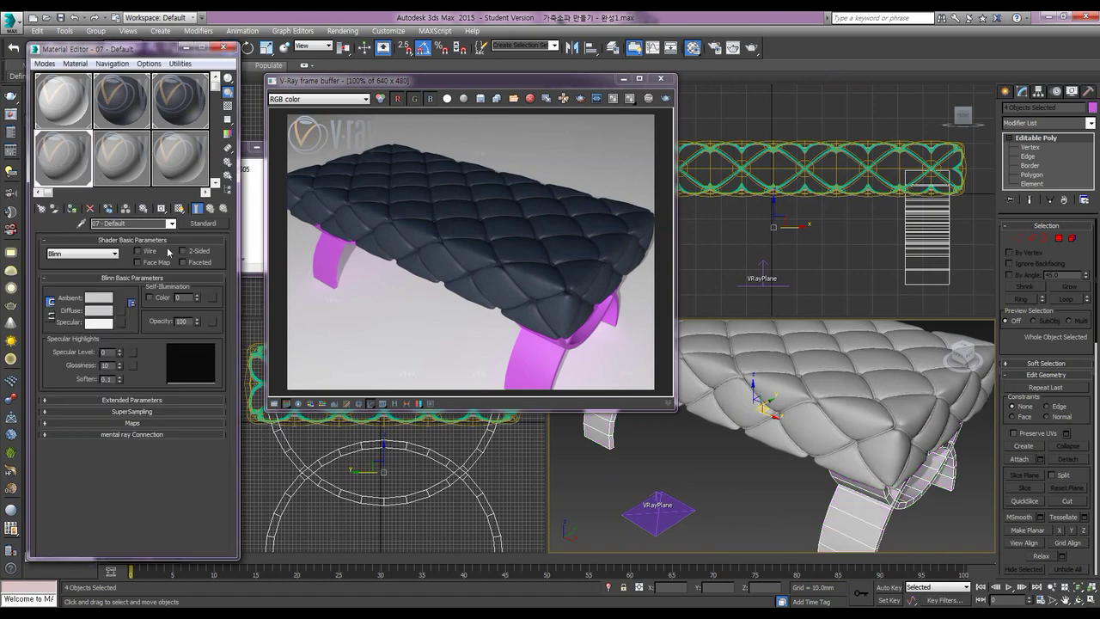
pyautogui.click(207, 225)
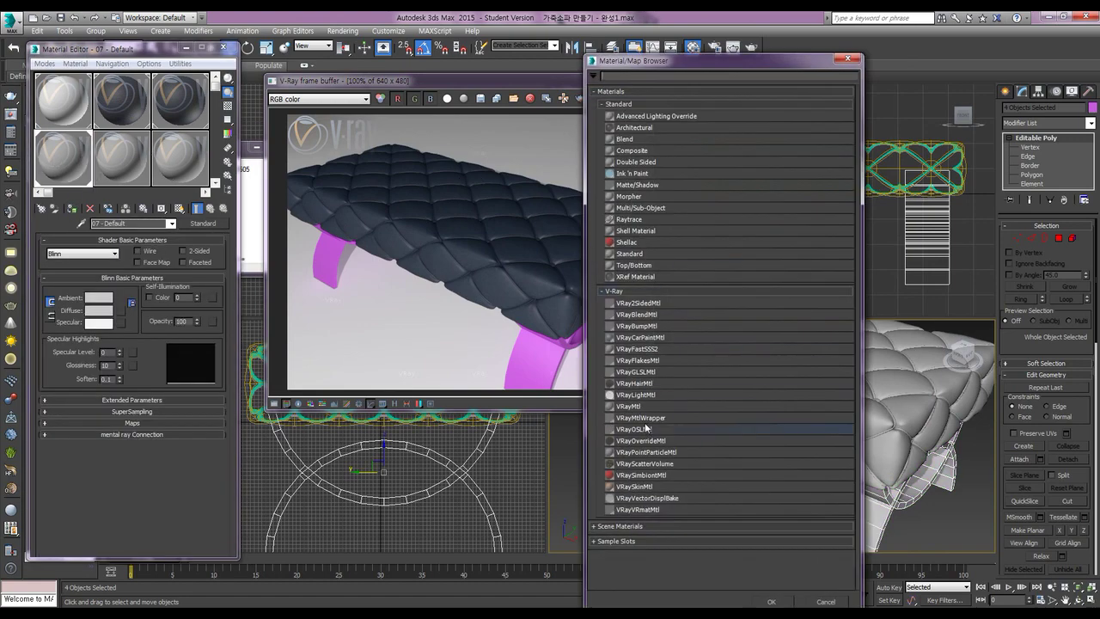
pyautogui.doubleClick(635, 407)
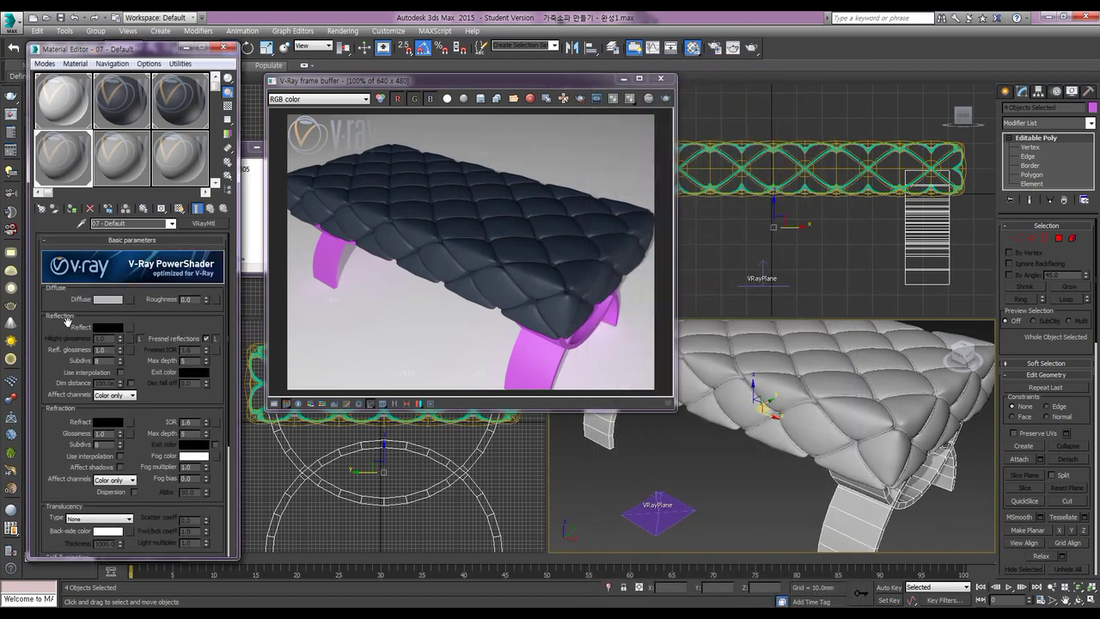
# - Keep the leg material's diffuse color and set its reflection color to a grey of value 163
pyautogui.click(117, 301)
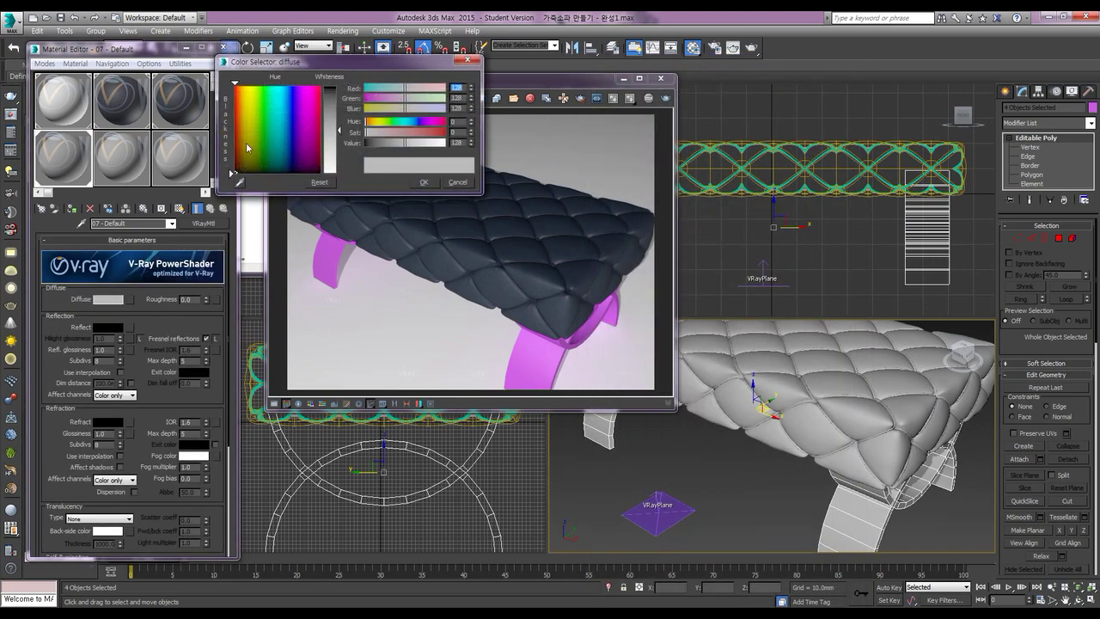
pyautogui.click(433, 184)
pyautogui.click(117, 328)
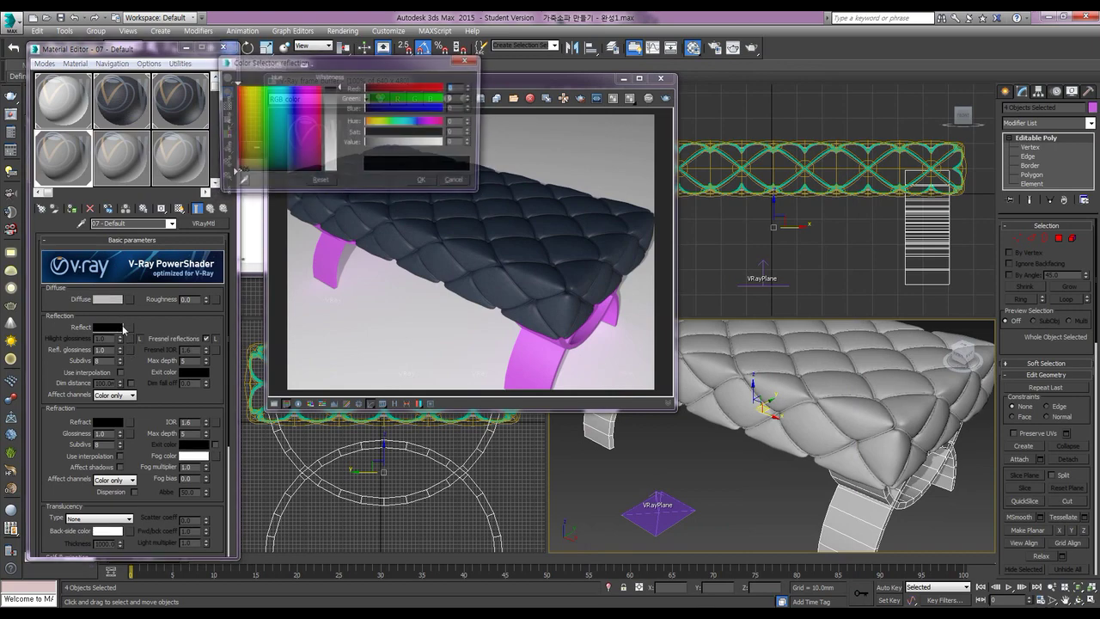
pyautogui.moveTo(334, 137); pyautogui.dragTo(338, 144)
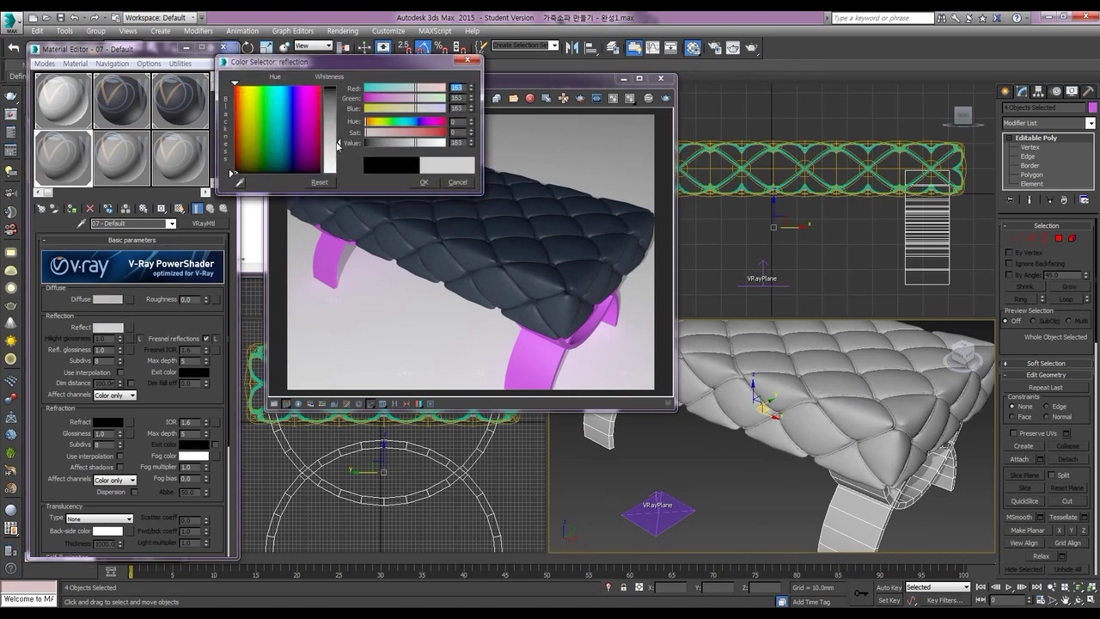
pyautogui.click(424, 183)
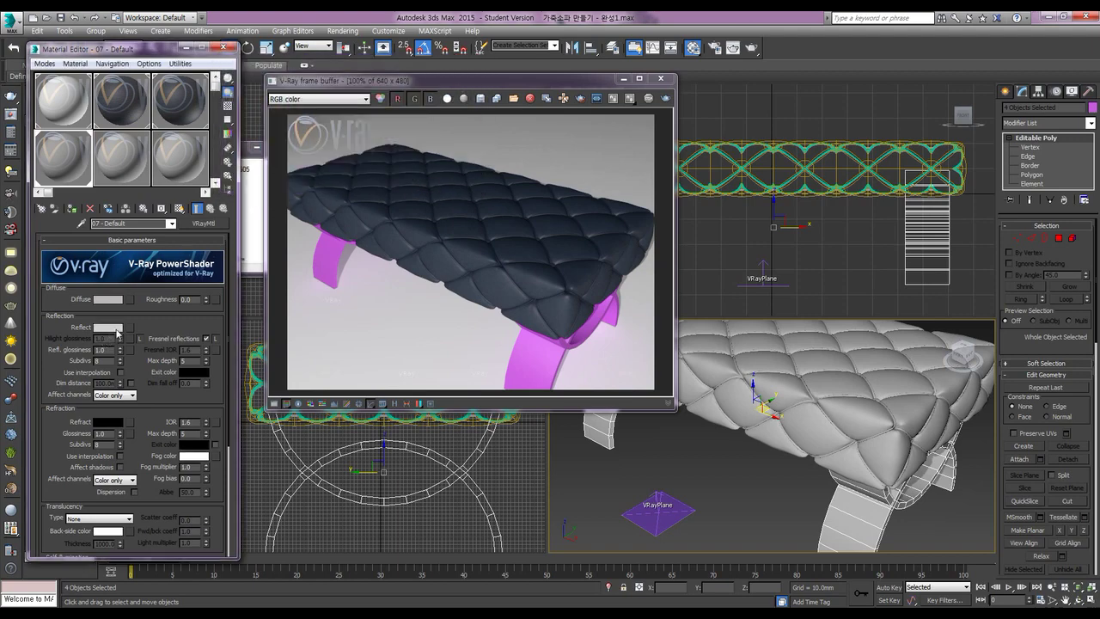
# - Set the leg material's reflection color value to 122 and render the bench
pyautogui.click(117, 329)
pyautogui.doubleClick(456, 141)
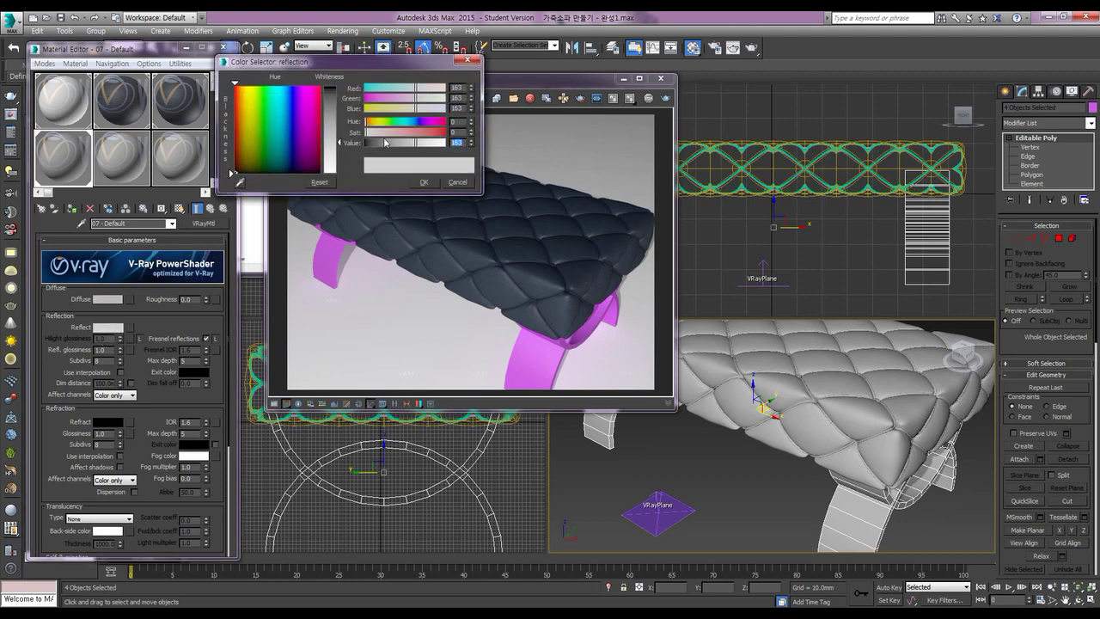
pyautogui.write('122')
pyautogui.press('Return')
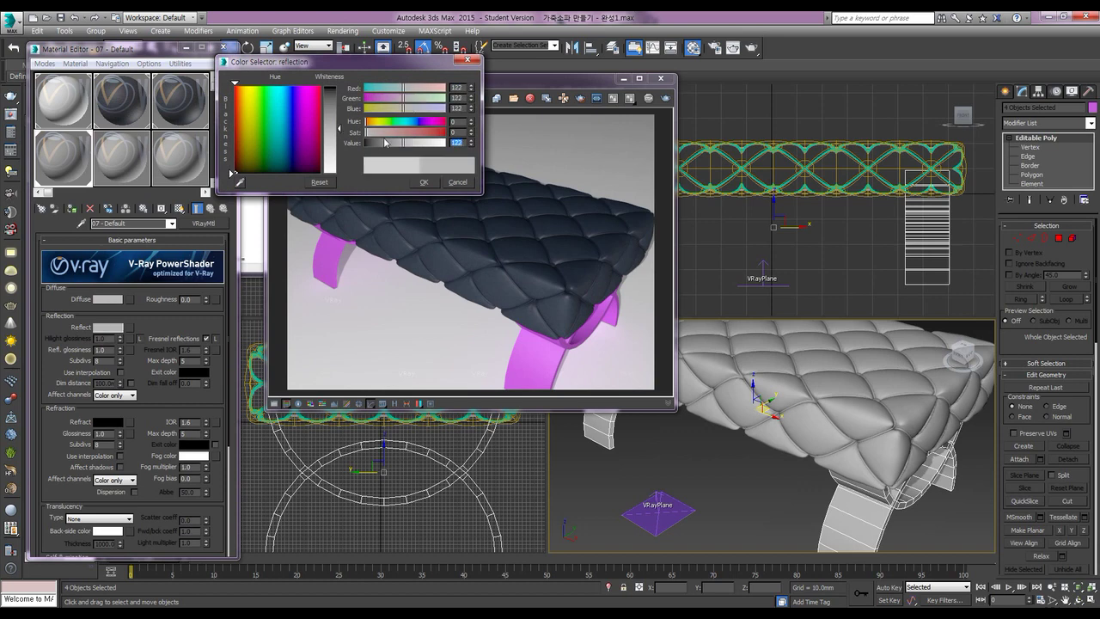
pyautogui.click(425, 183)
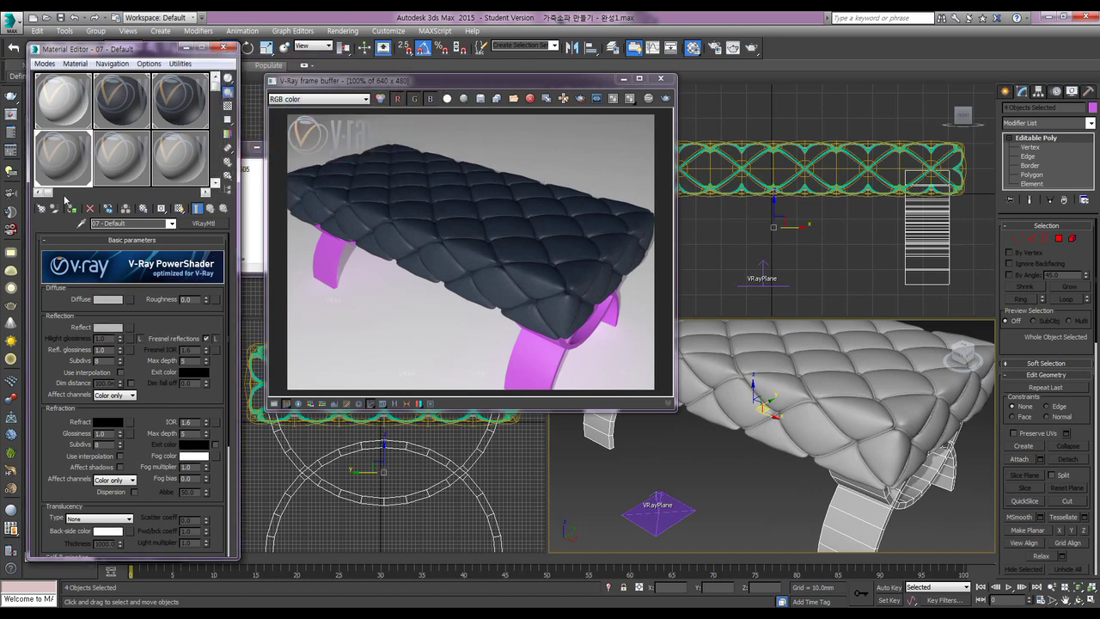
pyautogui.click(666, 99)
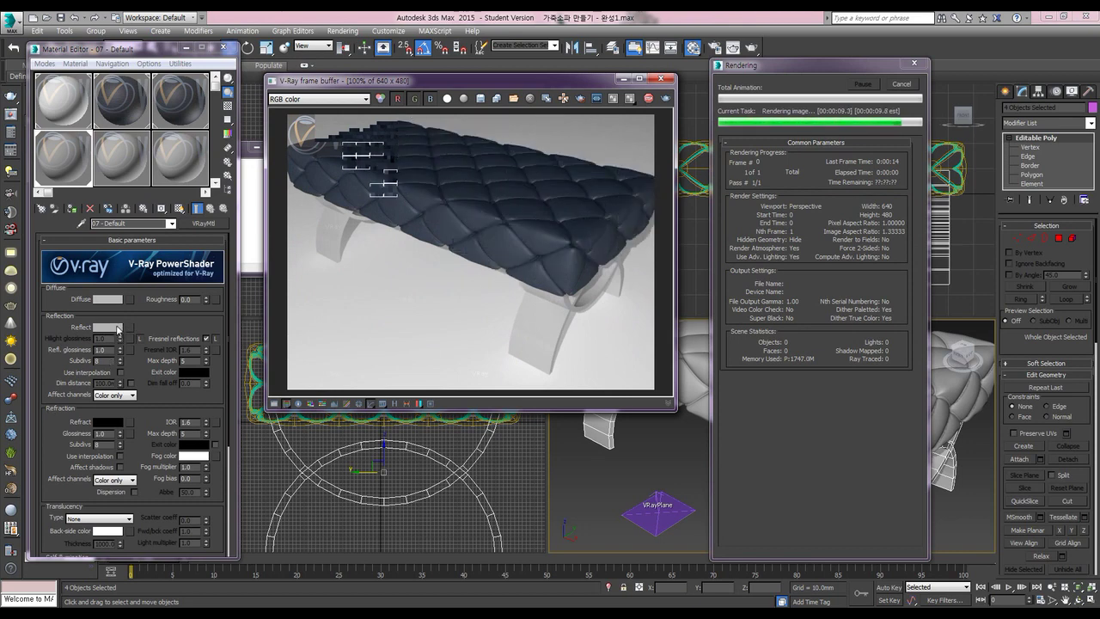
# - Turn off Fresnel reflections for the leg material and open its enlarged sample preview
pyautogui.click(206, 338)
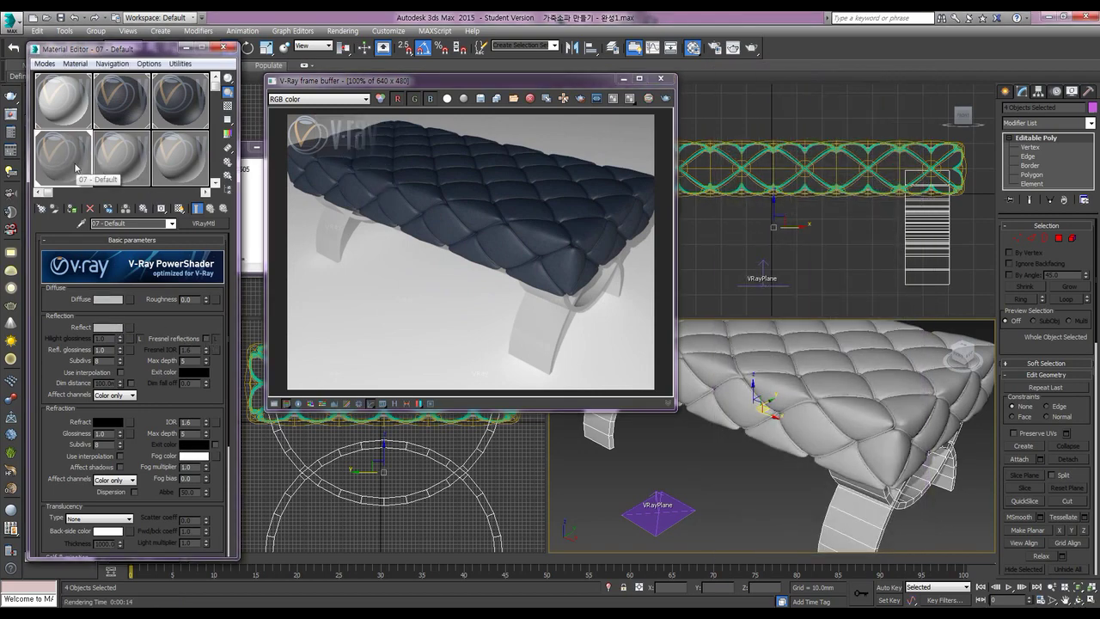
pyautogui.doubleClick(76, 169)
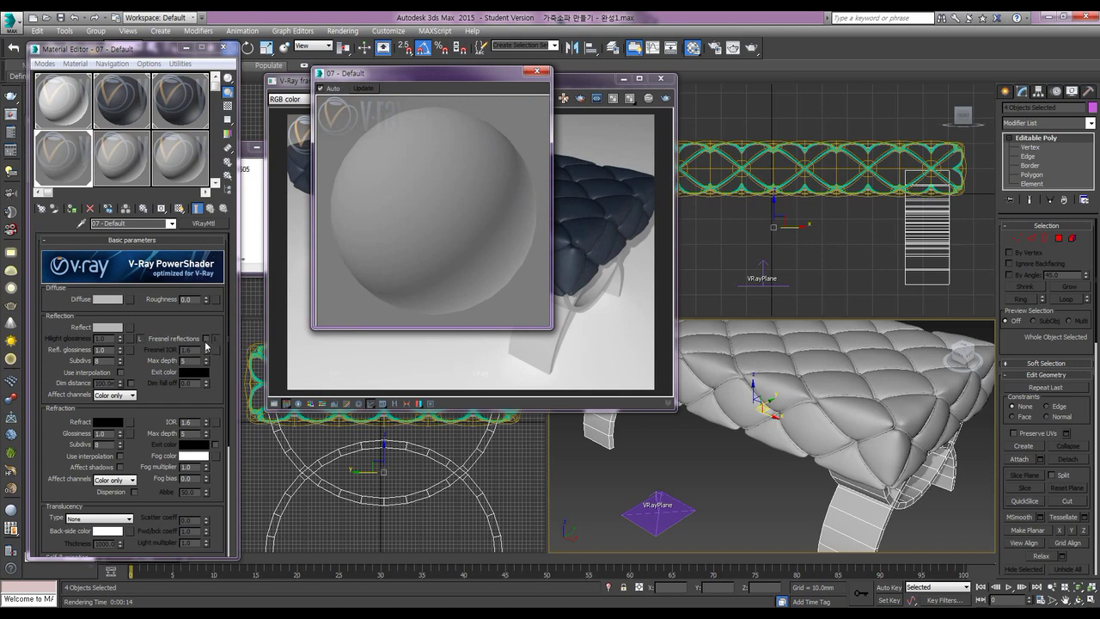
pyautogui.click(206, 338)
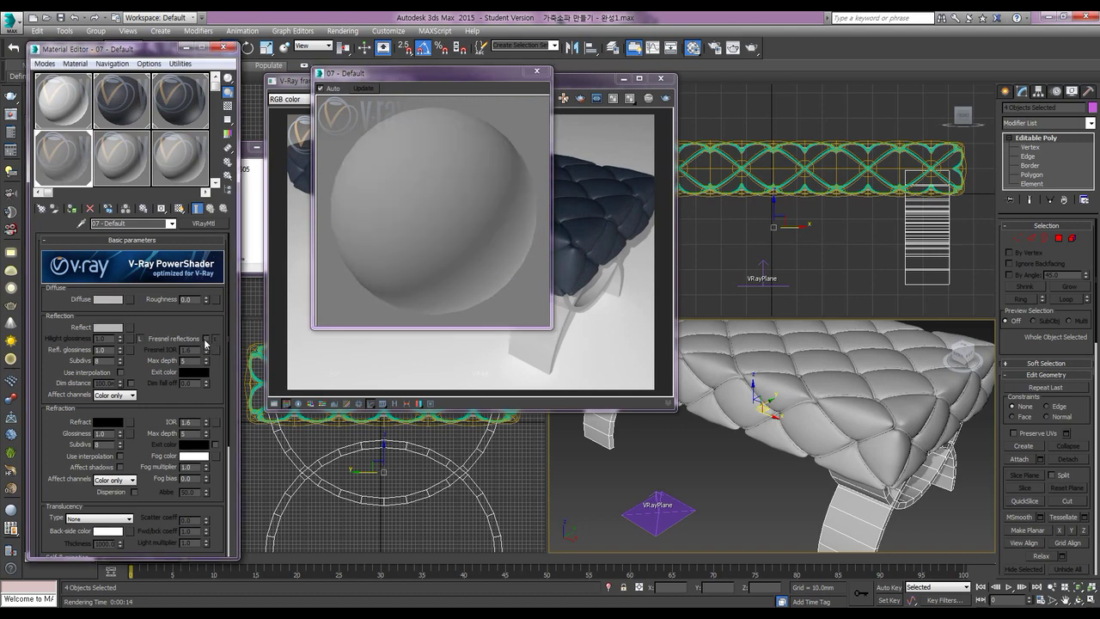
# - Unlock the leg material's highlight glossiness, set it to 0.7 and close the enlarged sample preview
pyautogui.click(140, 339)
pyautogui.moveTo(120, 344); pyautogui.dragTo(120, 354)
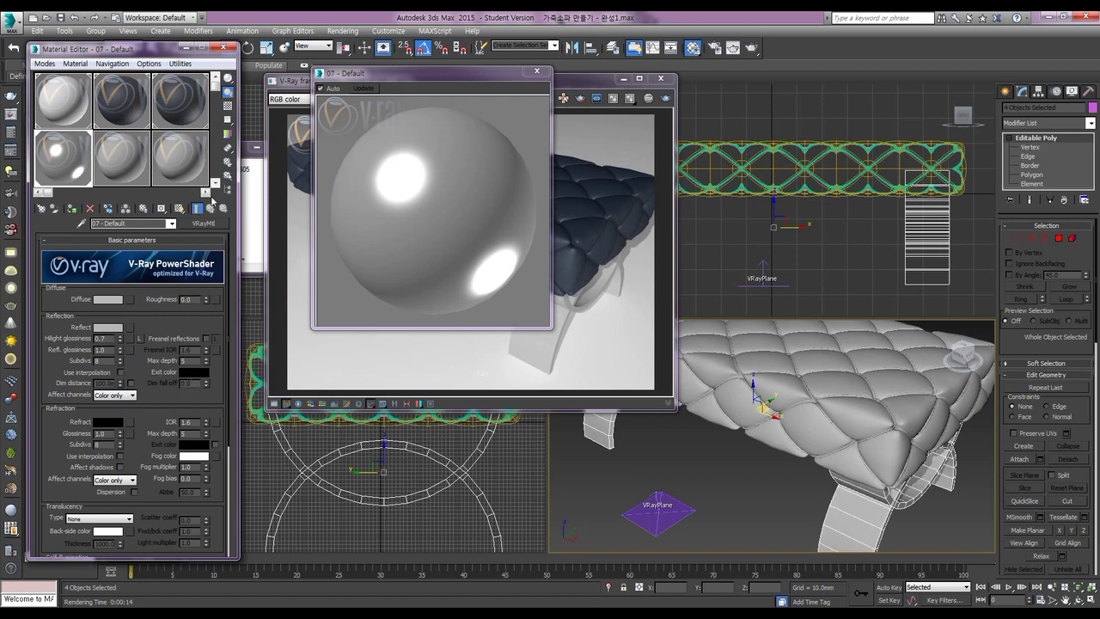
pyautogui.click(537, 71)
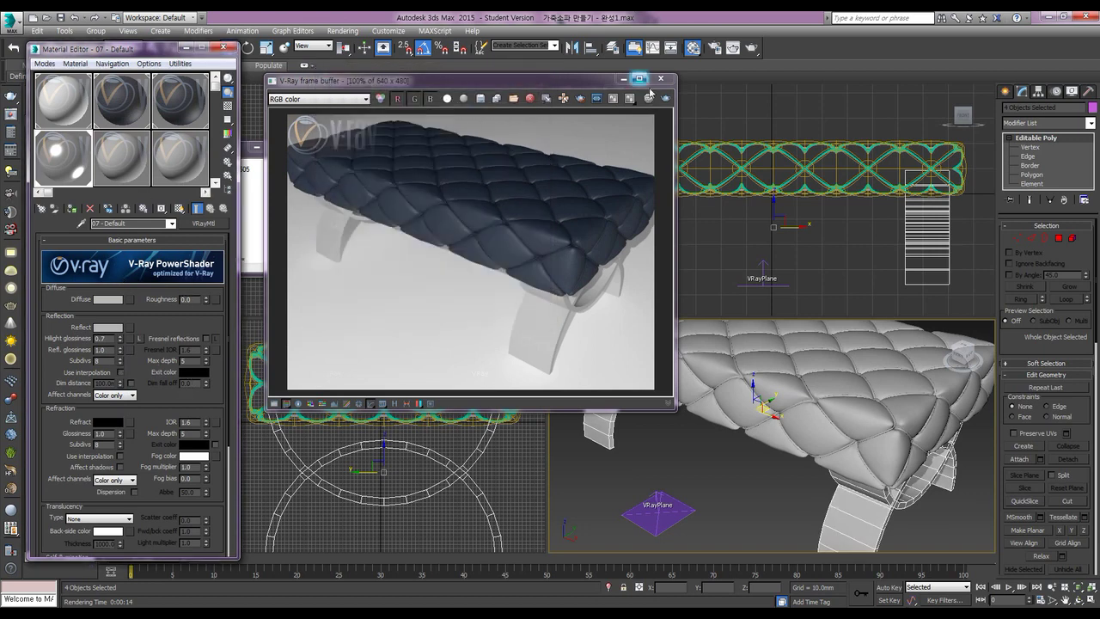
# - Render the bench again and set the leg material's highlight glossiness to 0.82
pyautogui.click(662, 99)
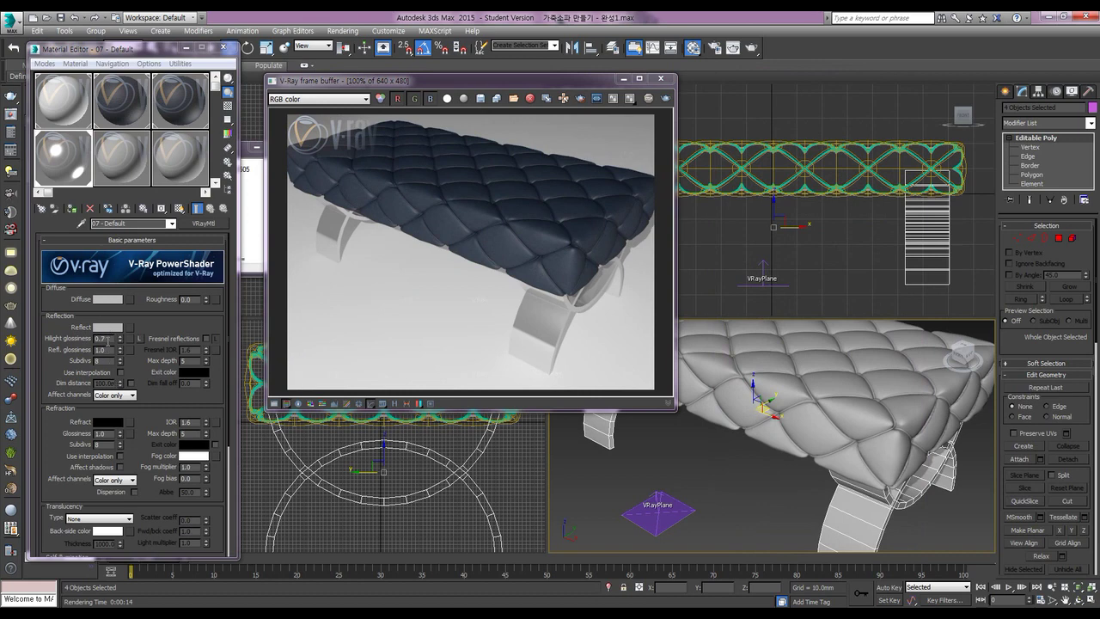
pyautogui.moveTo(121, 341); pyautogui.dragTo(120, 335)
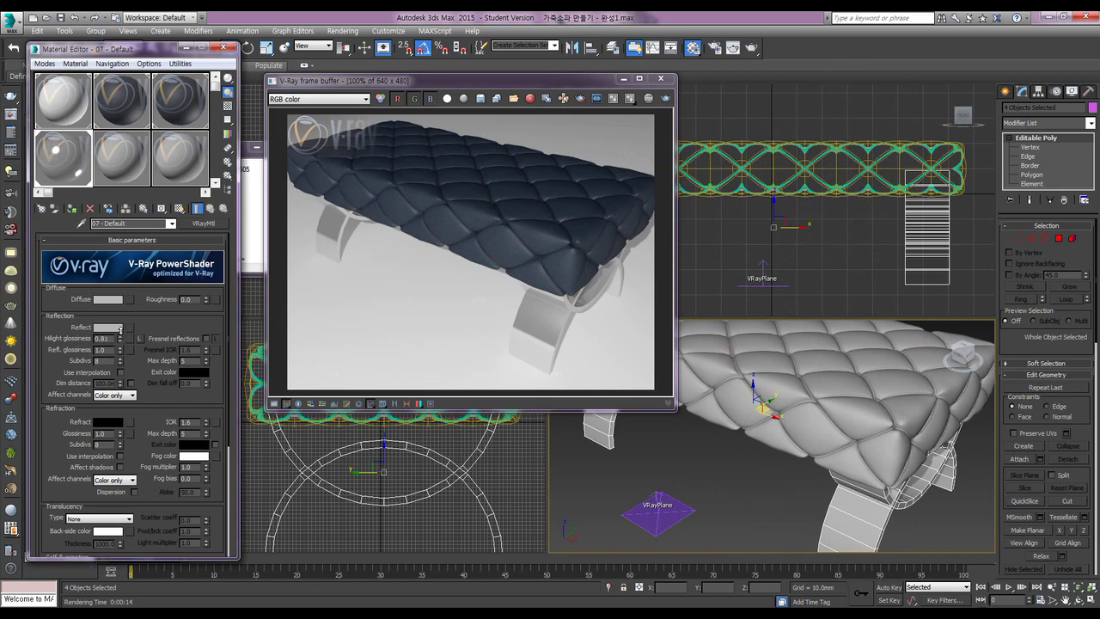
# - Set the leg material's reflection color to a light grey of value 188 and render the bench
pyautogui.click(108, 327)
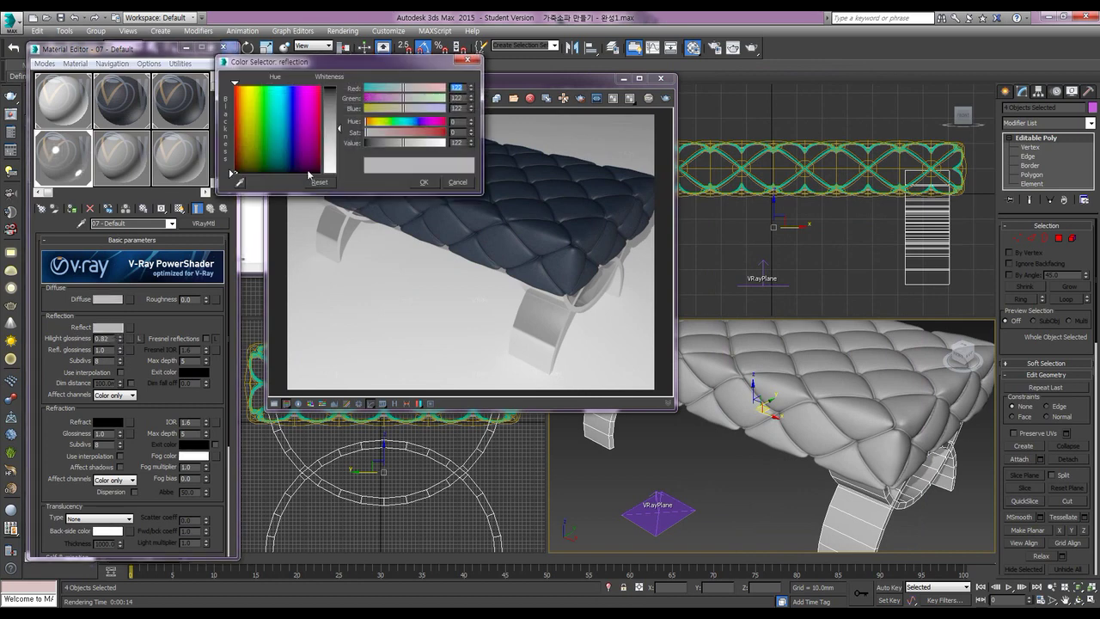
pyautogui.moveTo(343, 158); pyautogui.dragTo(345, 163)
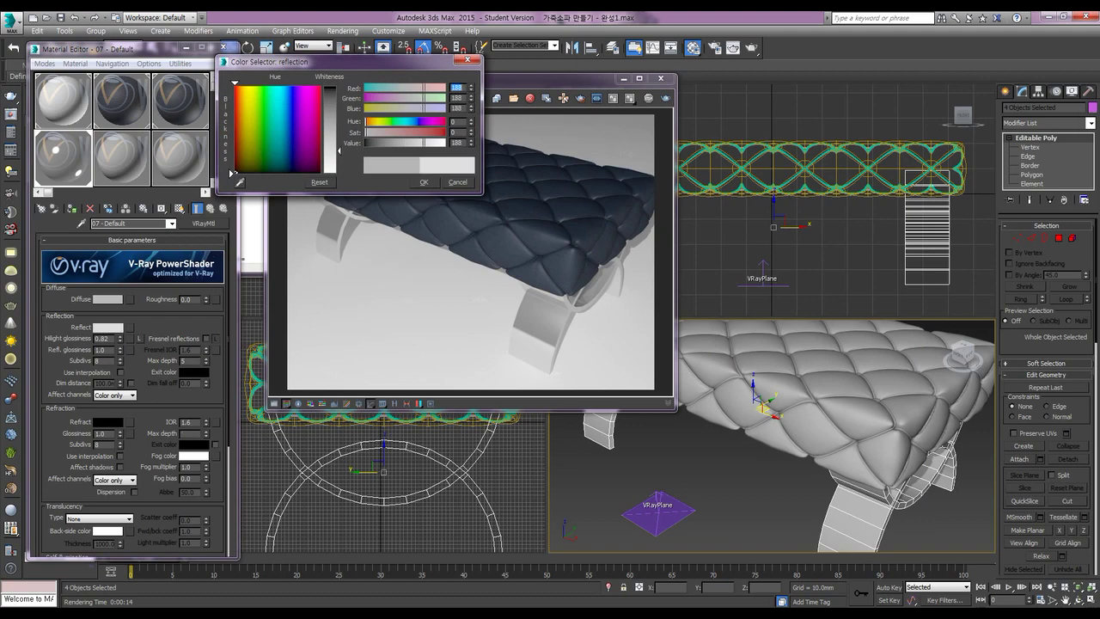
pyautogui.click(424, 182)
pyautogui.click(666, 99)
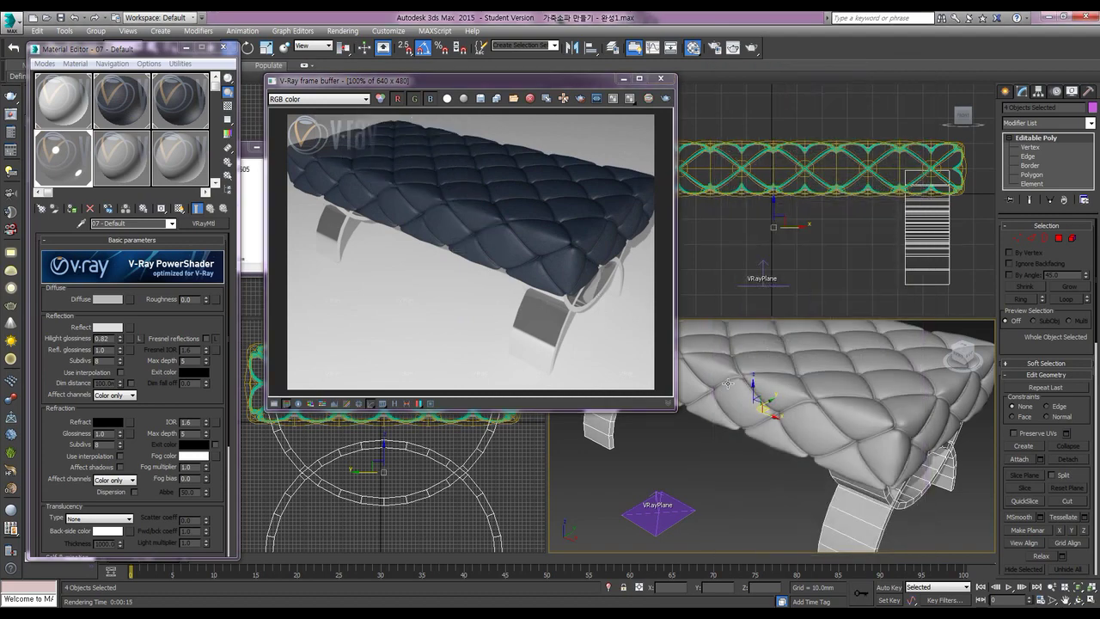
# - Render the whole bench from a more distant perspective view, and render it again from a slightly rotated angle
pyautogui.moveTo(831, 447)
pyautogui.keyDown('alt'); pyautogui.mouseDown(button='middle')
pyautogui.moveTo(850, 438)
pyautogui.moveTo(838, 436)
pyautogui.moveTo(850, 444)
pyautogui.moveTo(843, 434)
pyautogui.mouseUp(button='middle'); pyautogui.keyUp('alt')
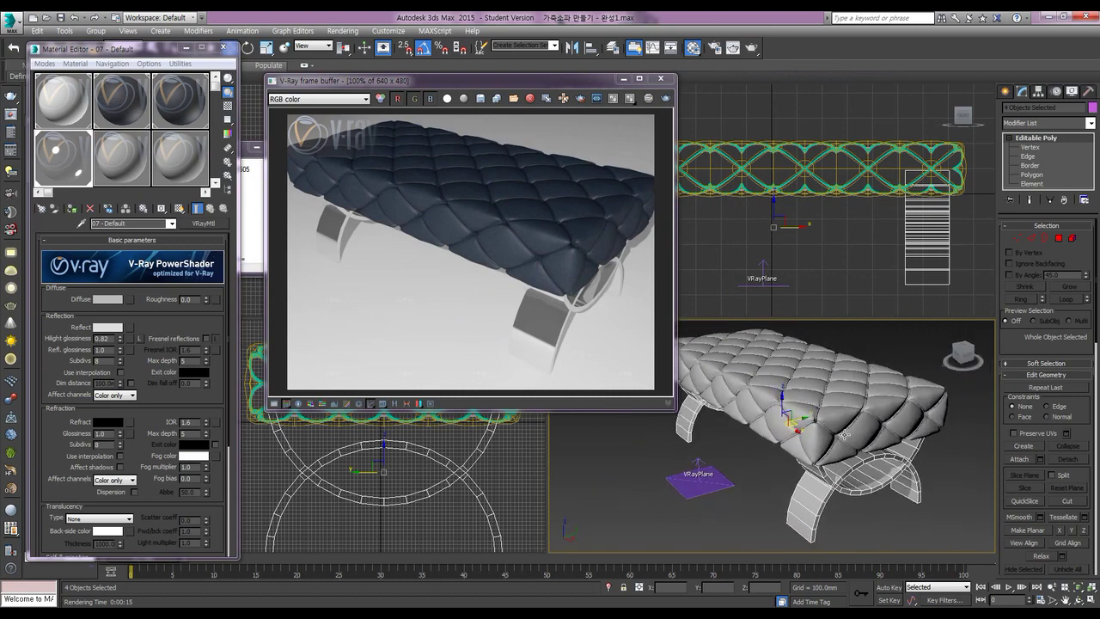
pyautogui.click(666, 99)
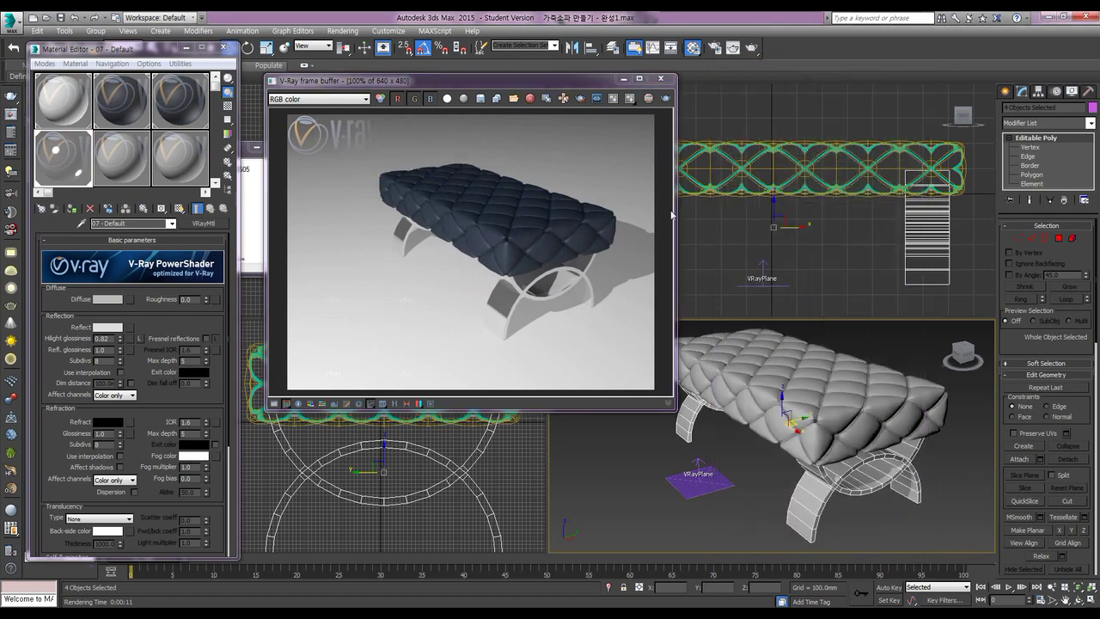
pyautogui.moveTo(835, 438); pyautogui.dragTo(802, 453, button='middle')
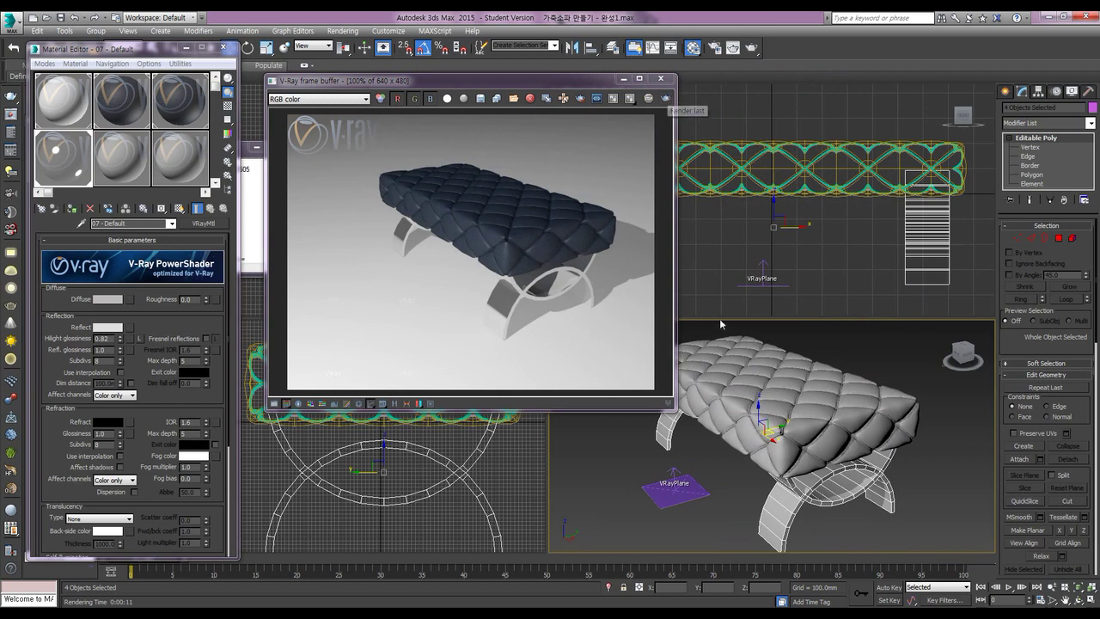
pyautogui.keyDown('alt'); pyautogui.moveTo(800, 445); pyautogui.dragTo(815, 448, button='middle'); pyautogui.keyUp('alt')
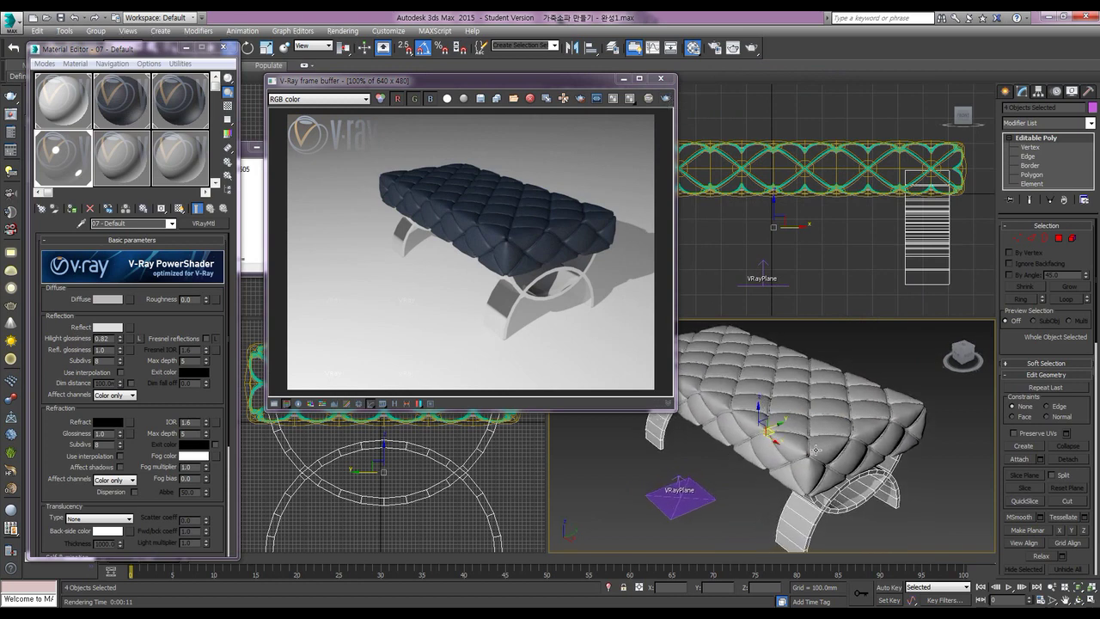
pyautogui.click(664, 100)
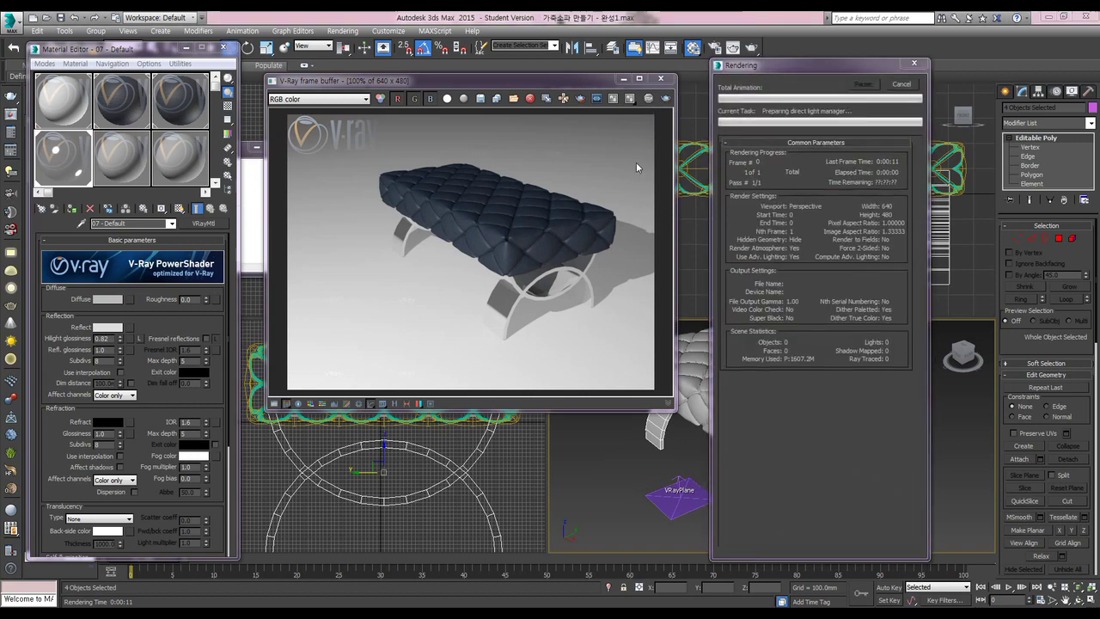